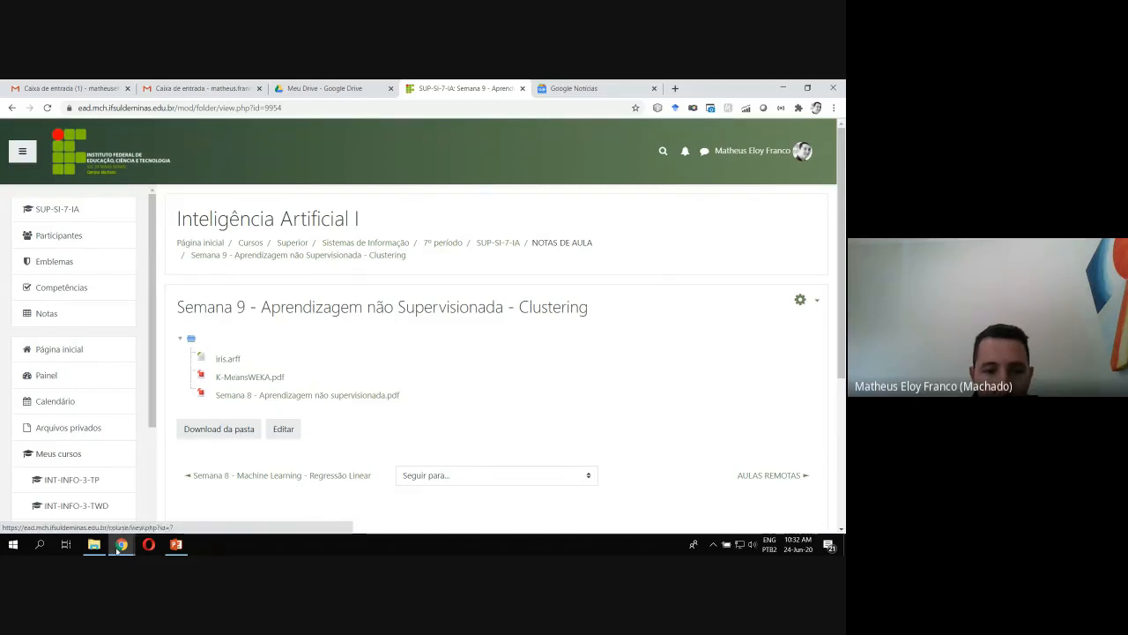
- Launch Weka 3.6 and open its Explorer application
left_click(15, 545)
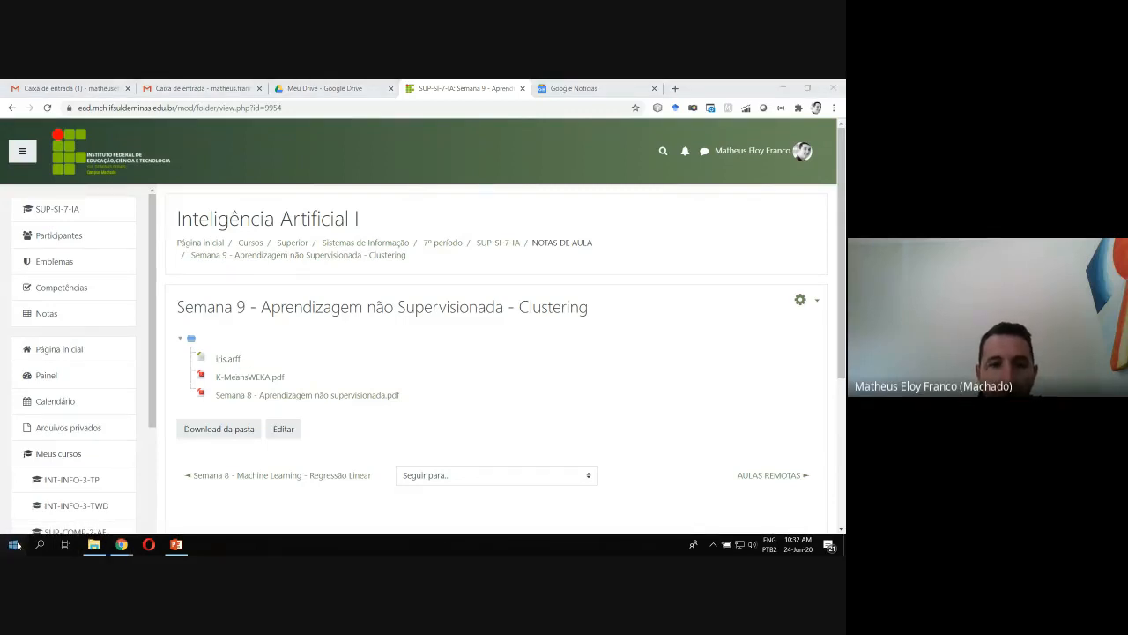
type("weka")
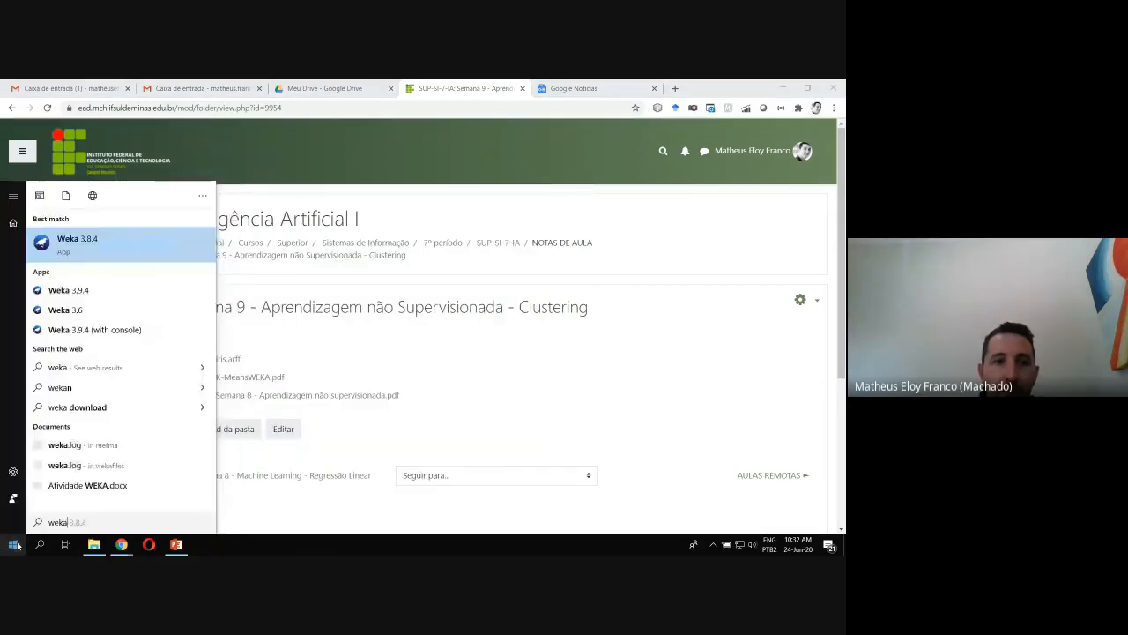
key("Down")
key("Down")
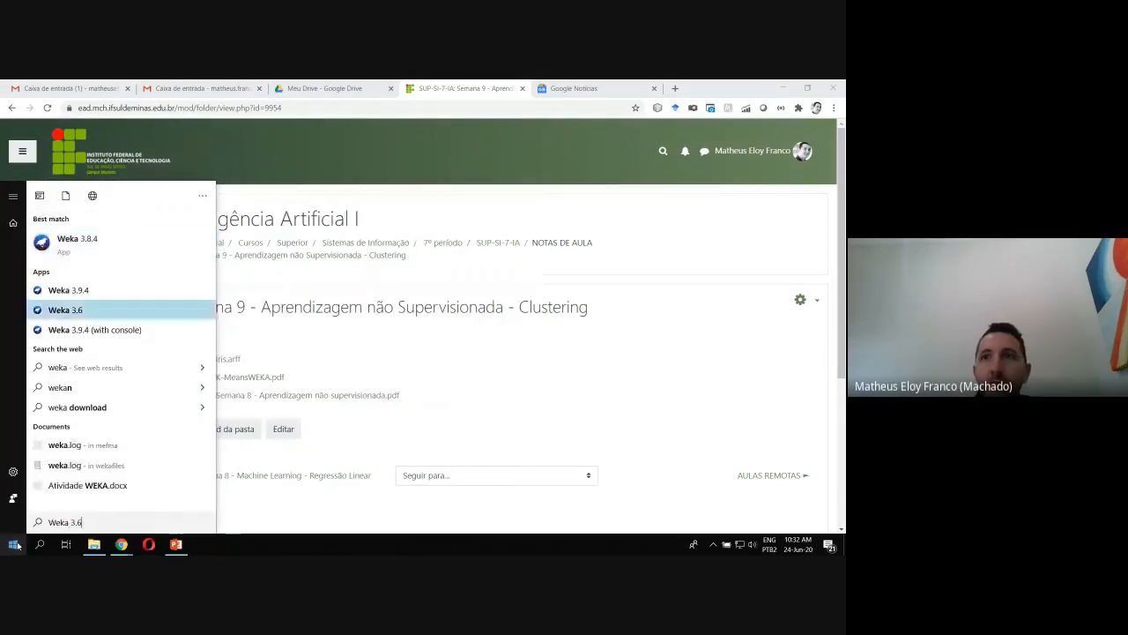
key("Return")
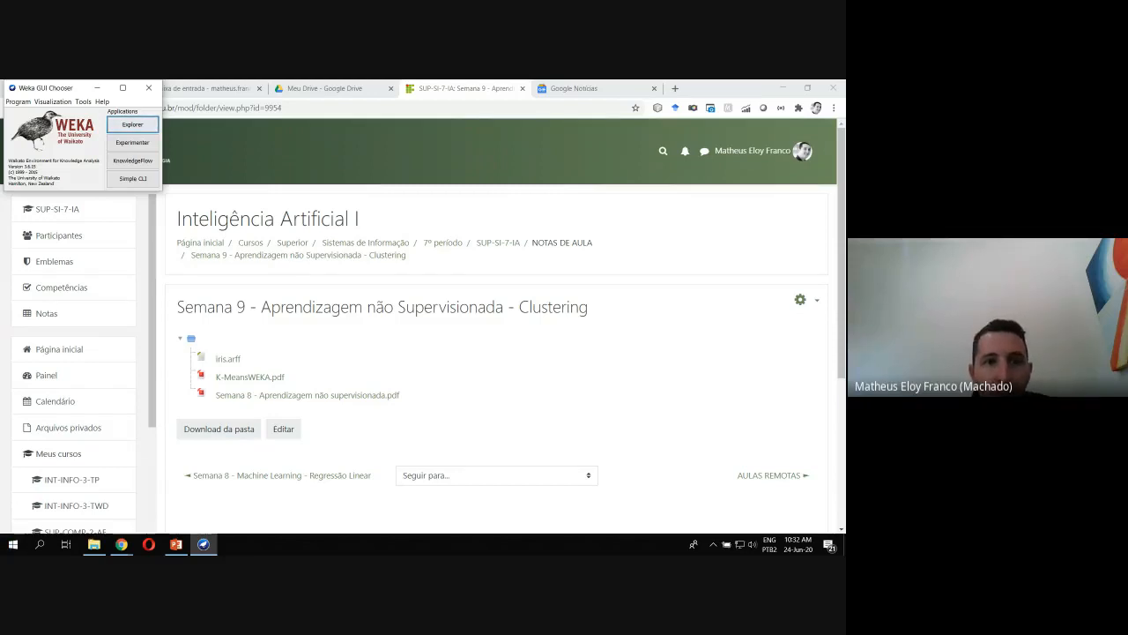
left_click(137, 127)
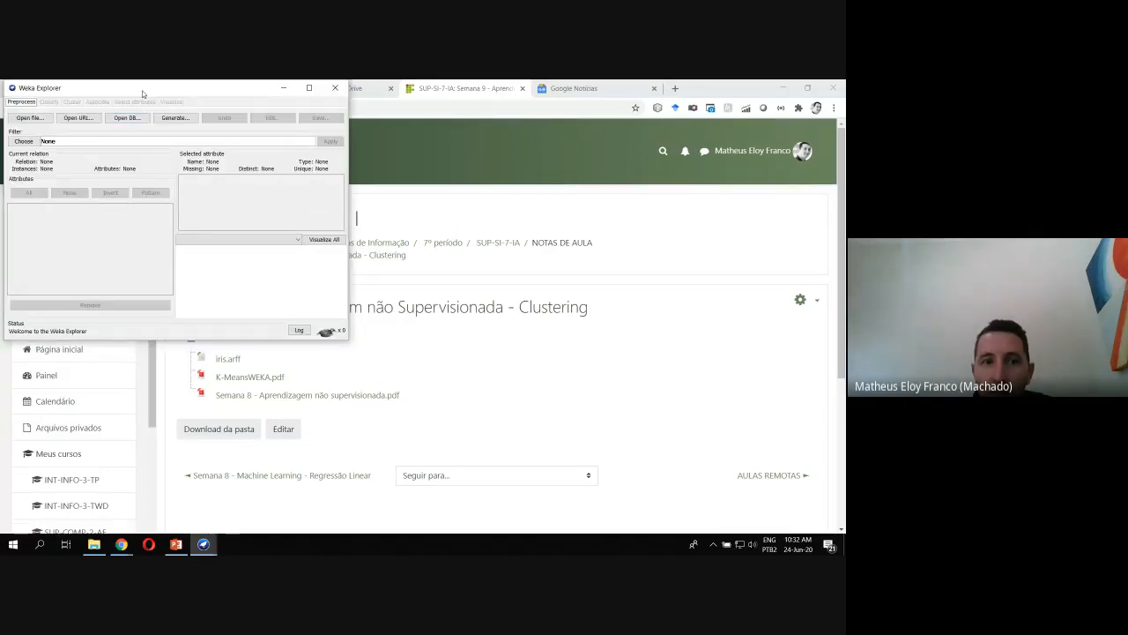
- Start opening a data file in Weka Explorer and browse through the IF shortcut in Documents to the IA folder
left_click(307, 227)
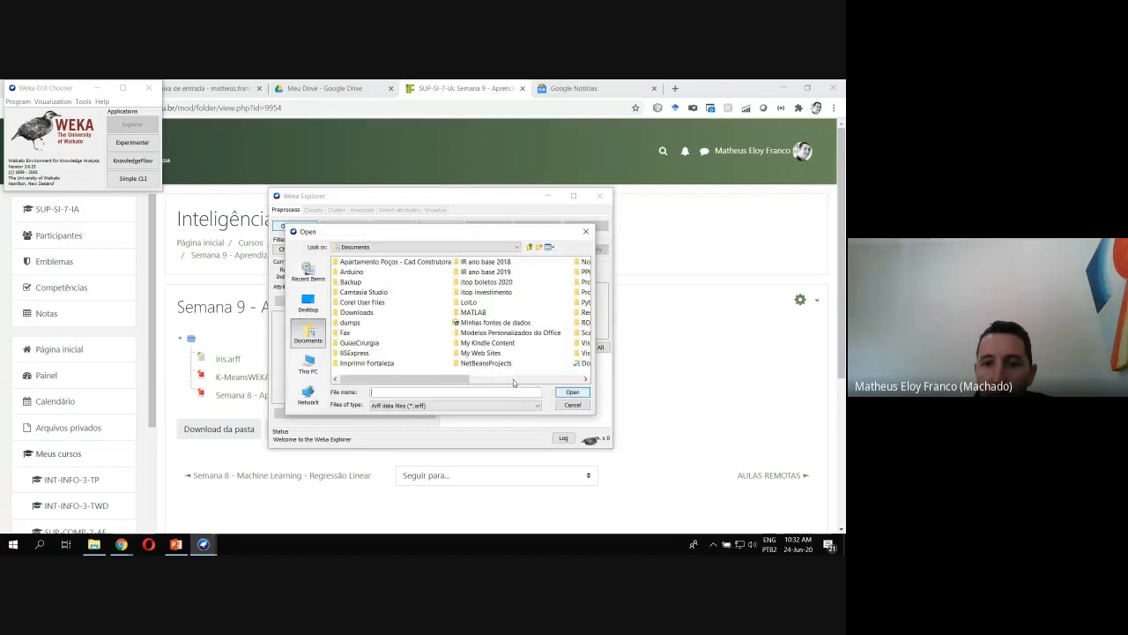
left_click(517, 380)
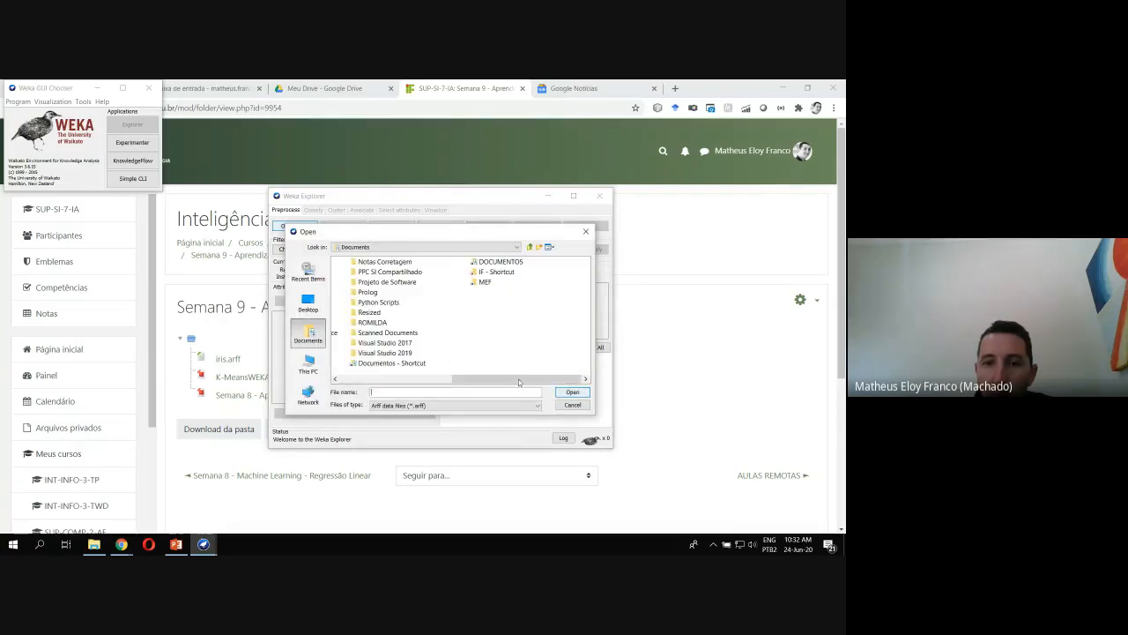
left_click(496, 272)
double_click(496, 271)
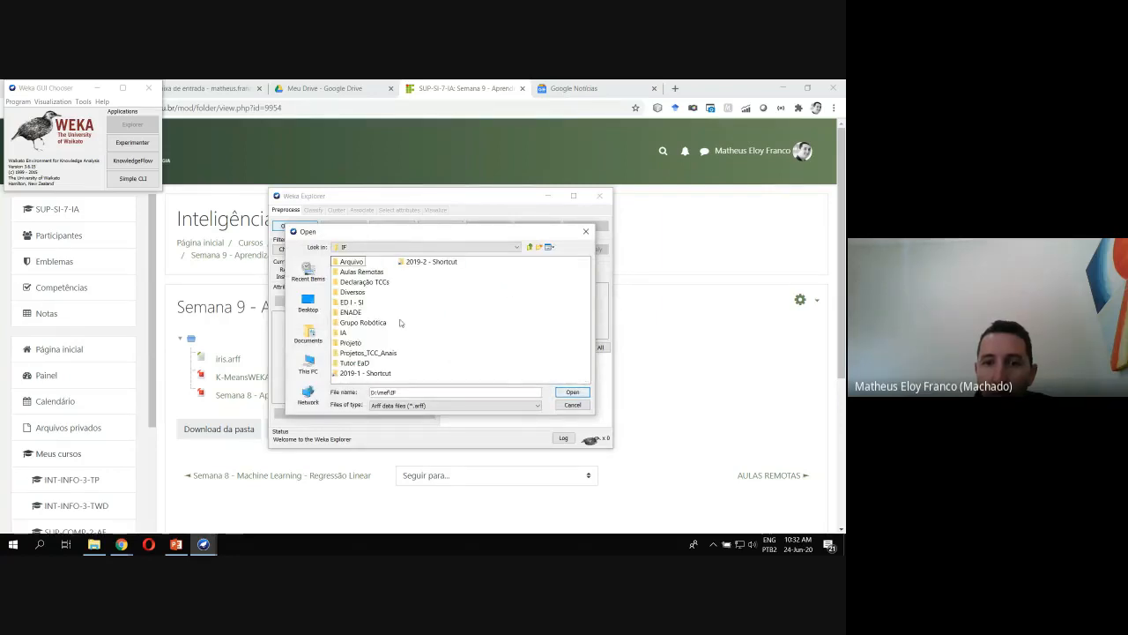
left_click(346, 333)
double_click(346, 333)
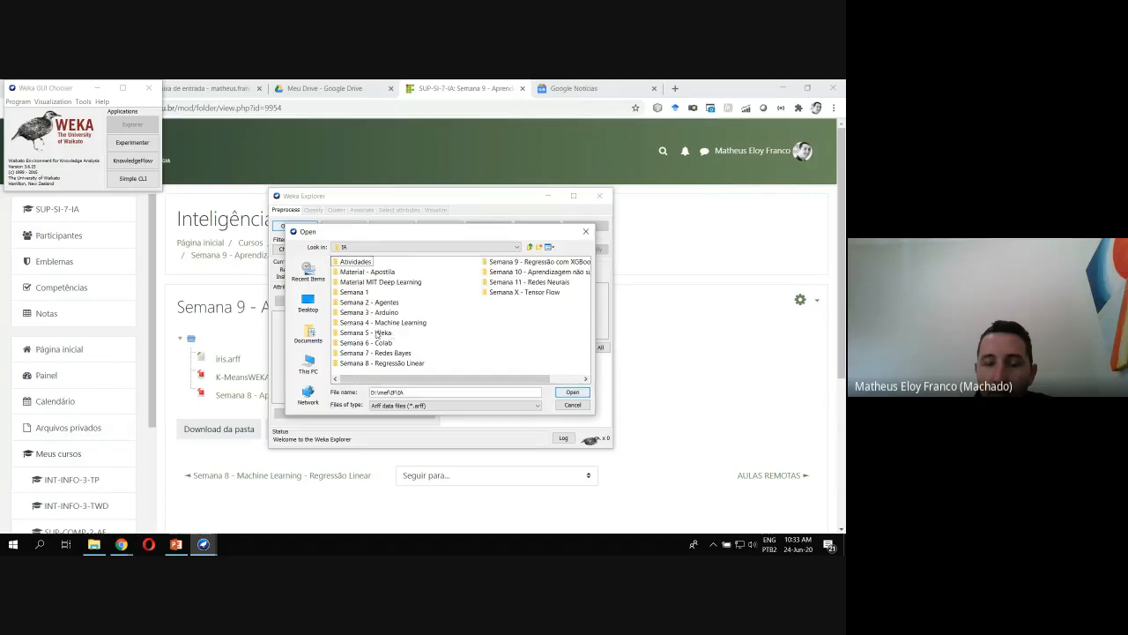
left_click(378, 332)
double_click(378, 333)
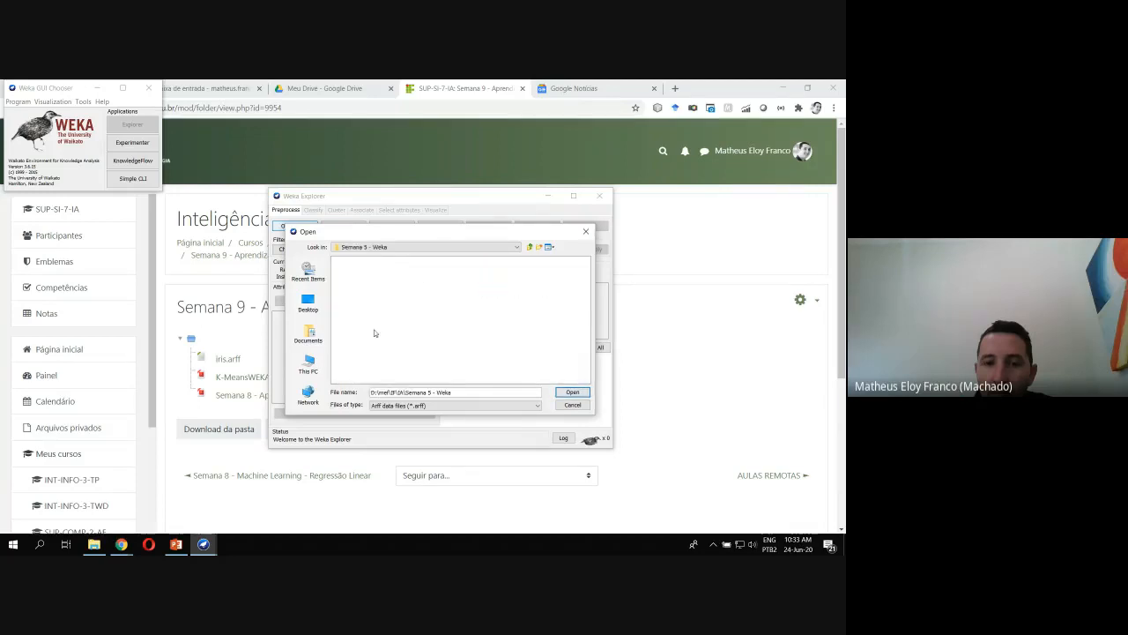
left_click(532, 247)
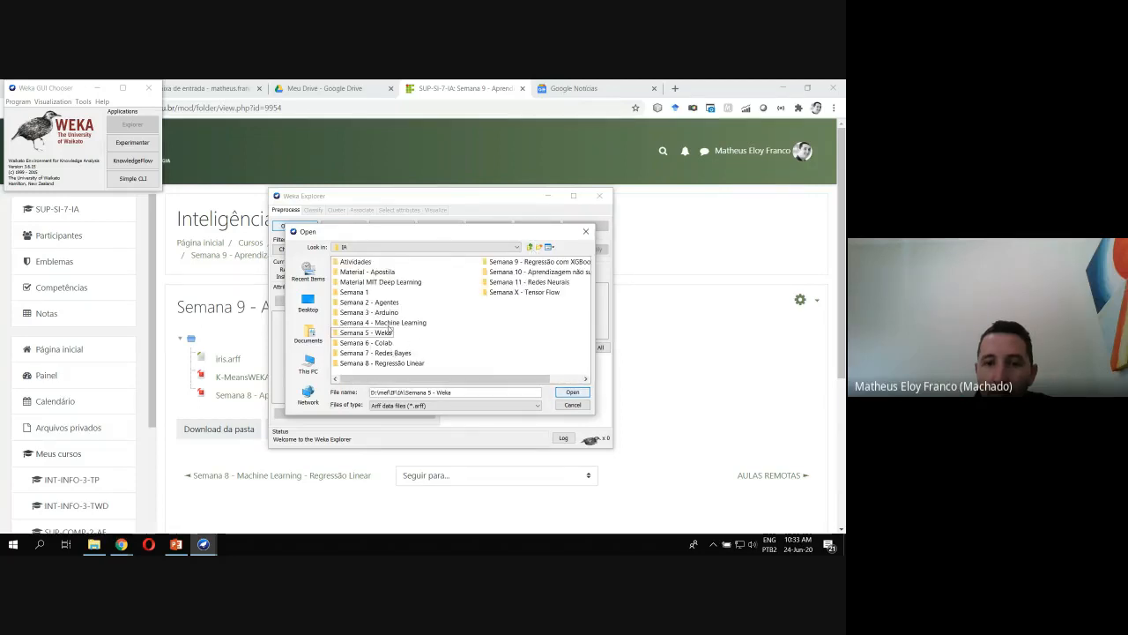
- Load iris.arff from the Aula 2 - ML folder inside Semana 4 - Machine Learning
left_click(389, 323)
double_click(389, 322)
left_click(353, 264)
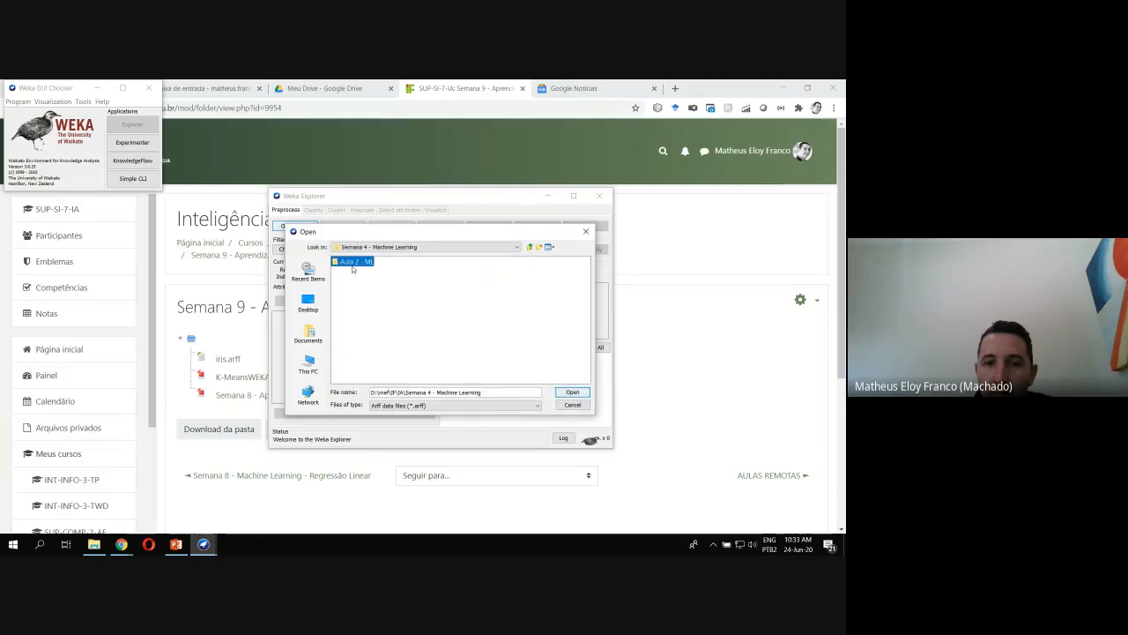
double_click(354, 264)
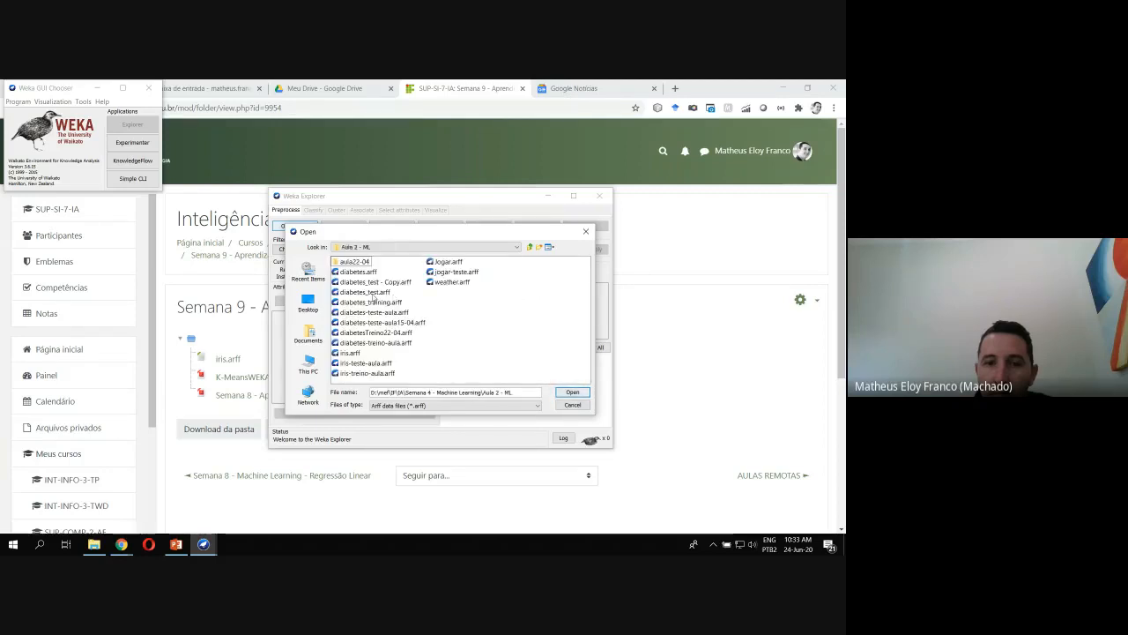
double_click(355, 356)
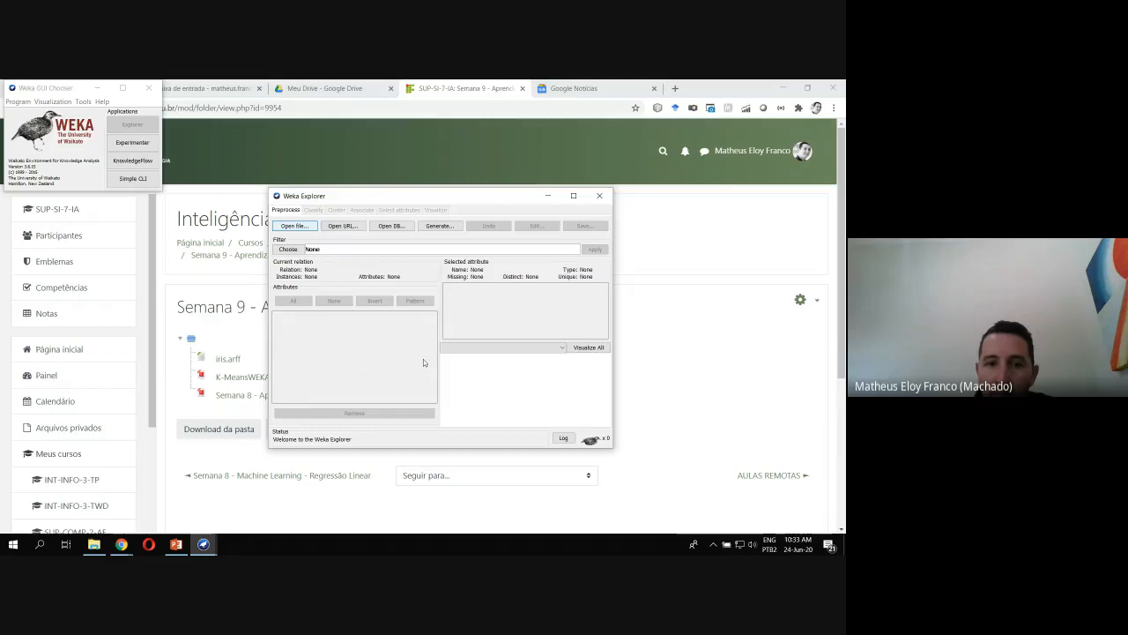
- Start the Windows Magnifier at 150% and reposition the Weka Explorer window within the enlarged view
left_click(11, 545)
left_click(10, 545)
type("magnifier")
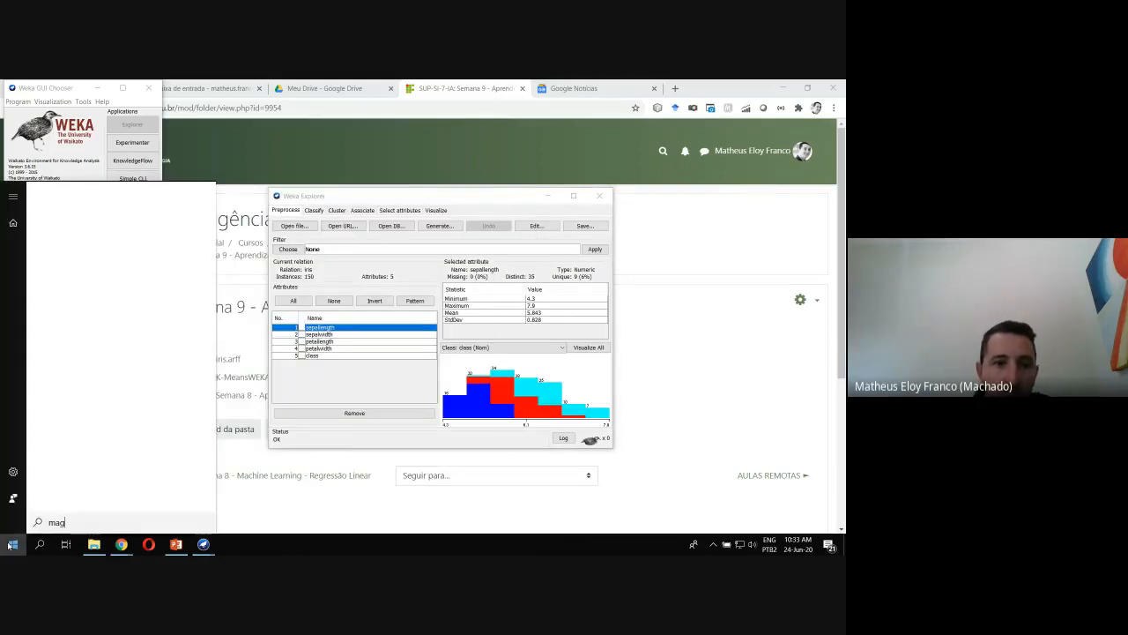
key("Return")
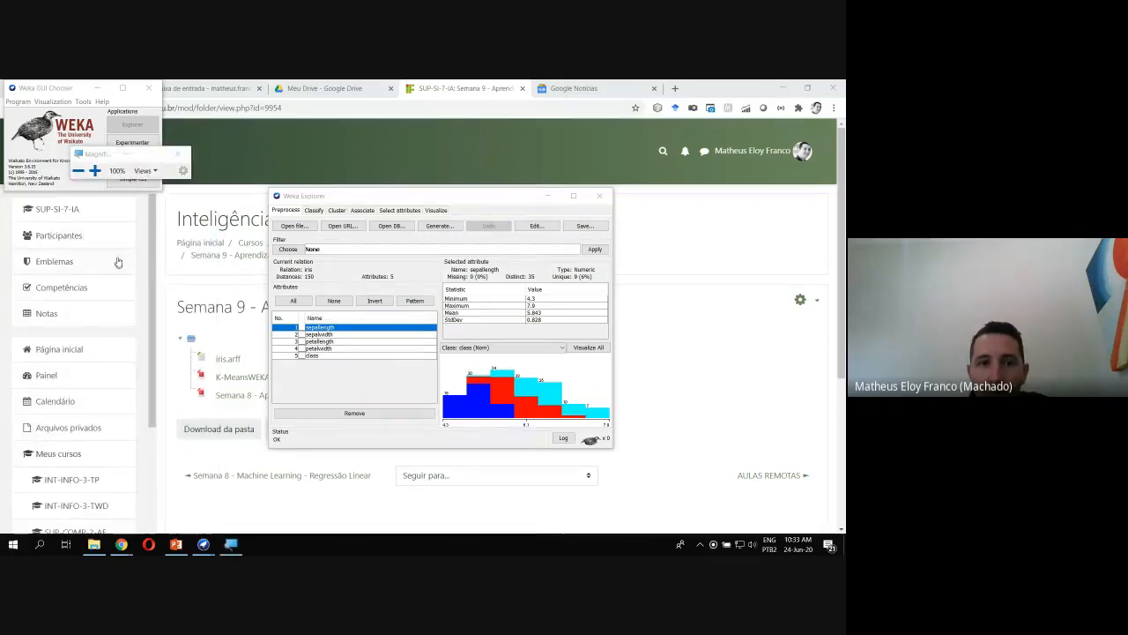
left_click(95, 170)
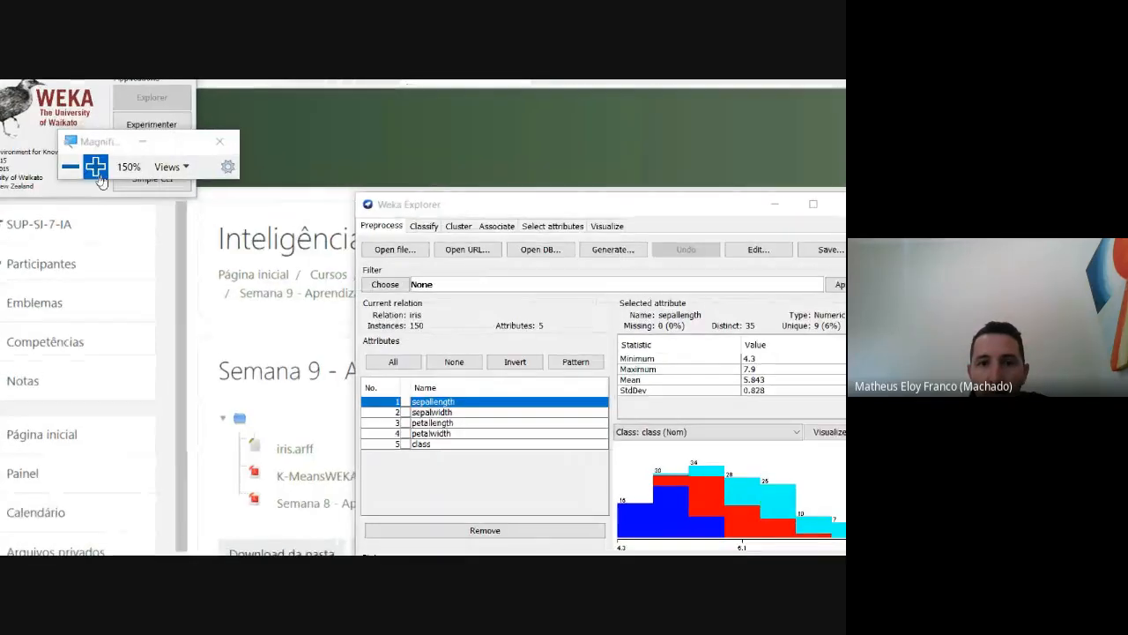
left_click_drag(380, 104, 421, 133)
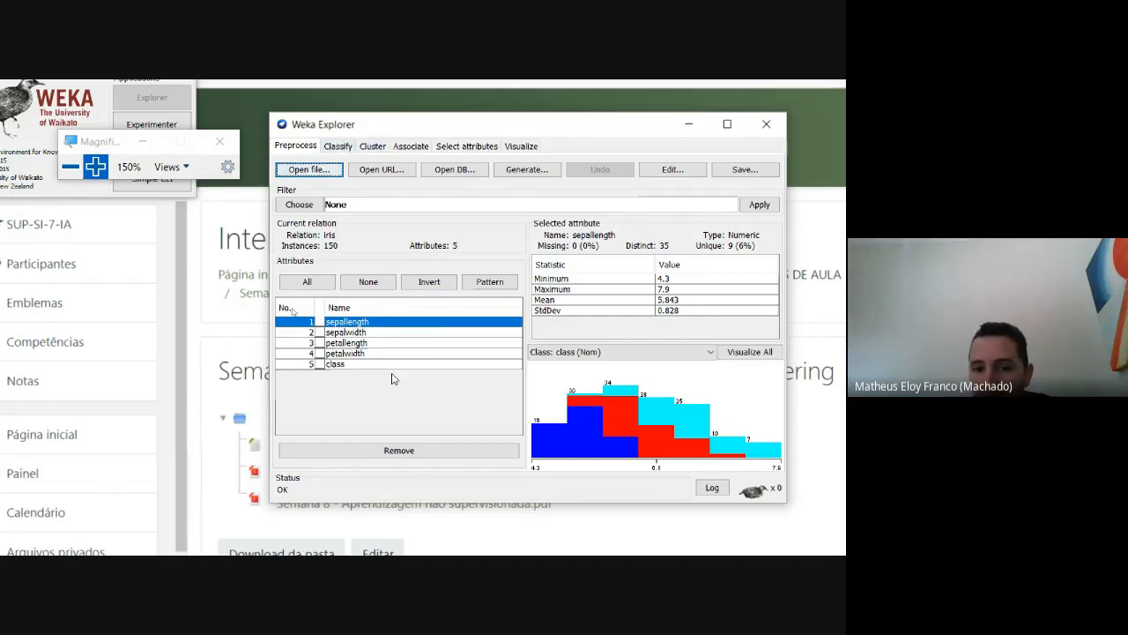
- Inspect the class attribute of the iris data, and choose SimpleKMeans as the clustering algorithm
left_click(355, 364)
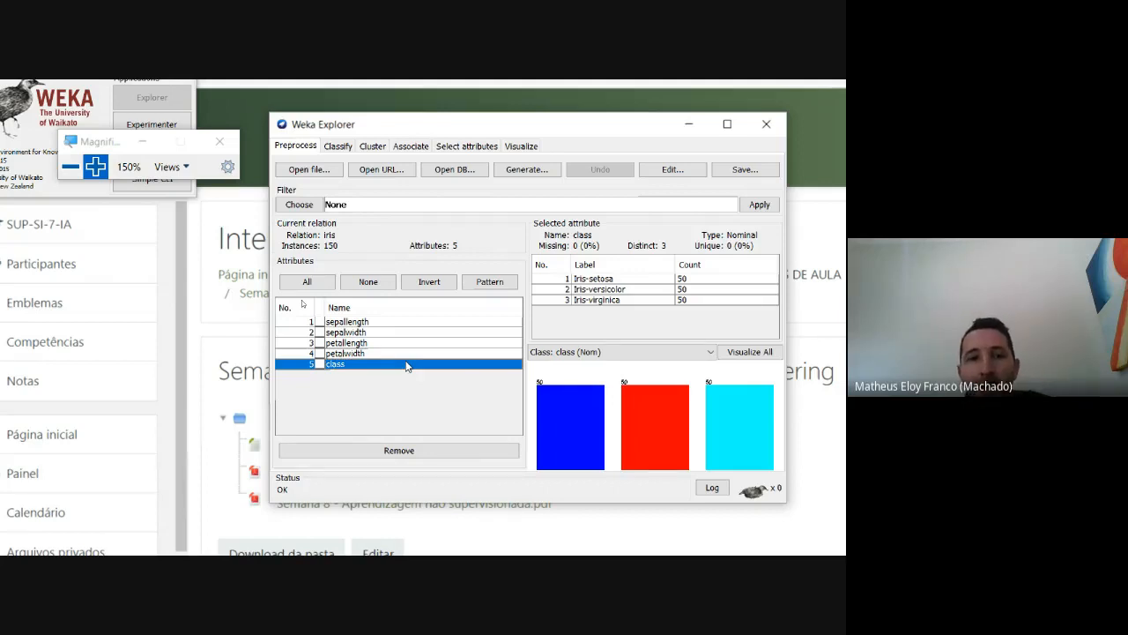
left_click(372, 148)
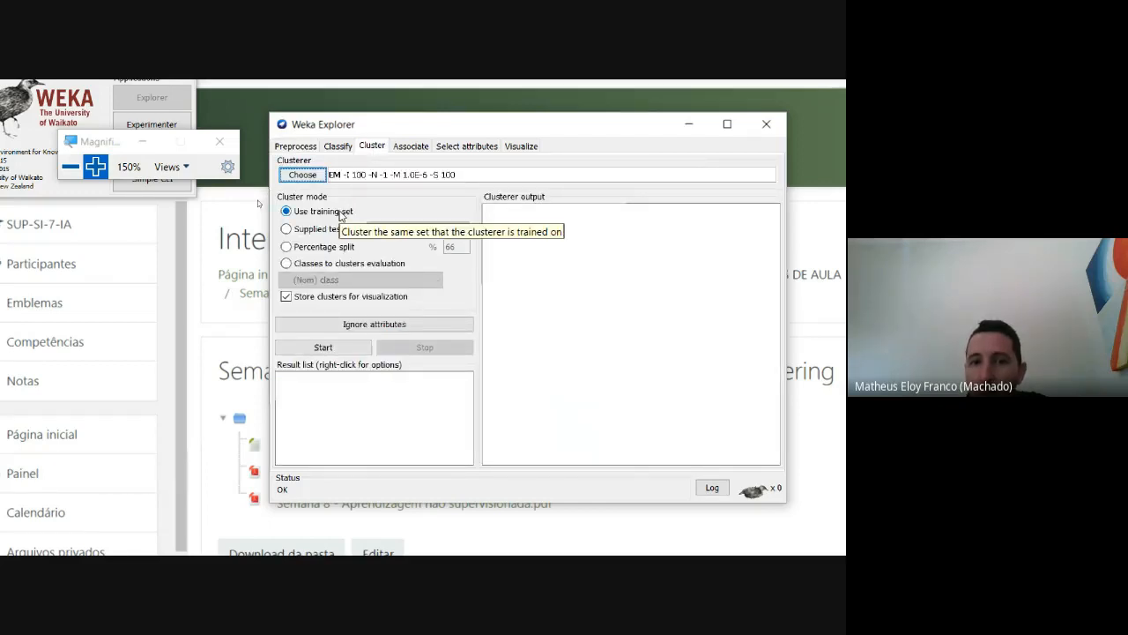
left_click(295, 178)
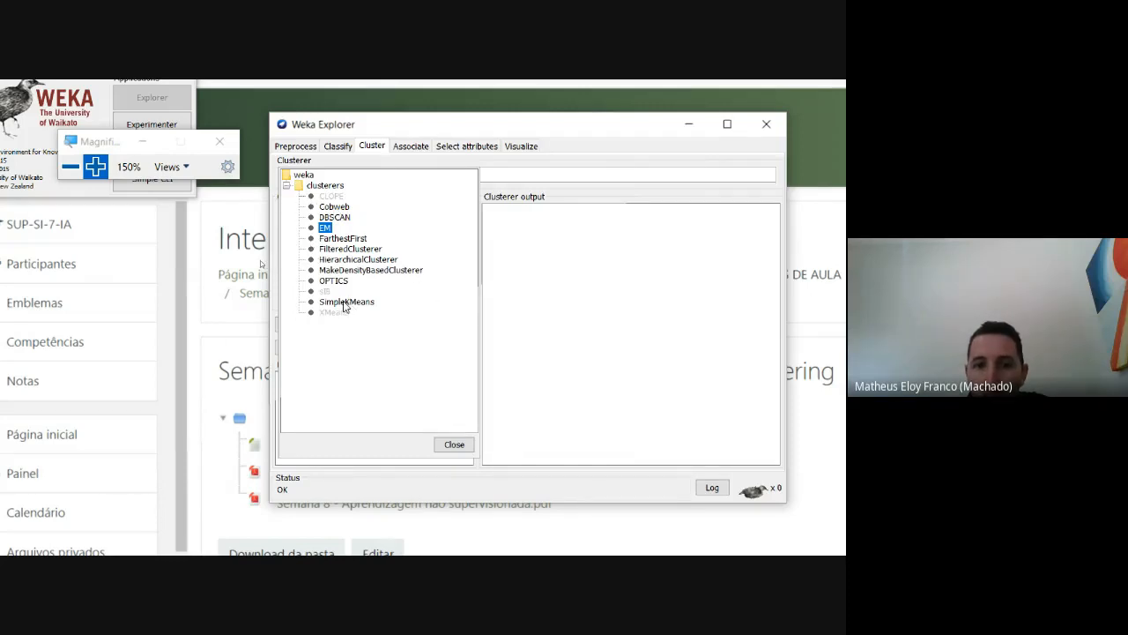
mouse_move(344, 306)
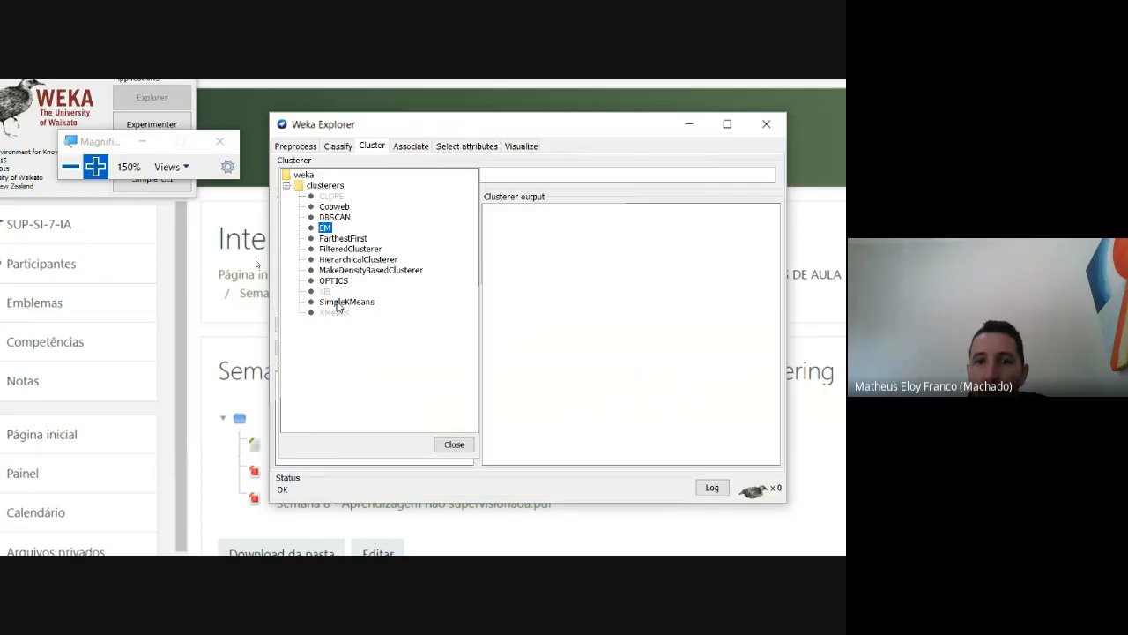
left_click(337, 305)
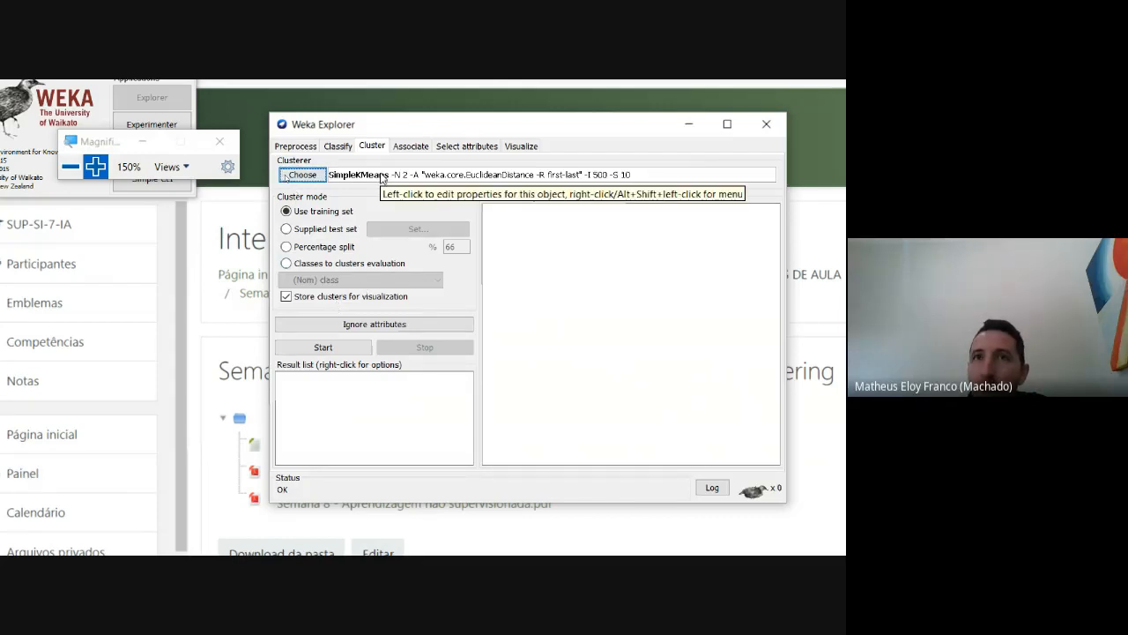
- Set numClusters to 3 in the SimpleKMeans options and apply the setting
left_click(382, 179)
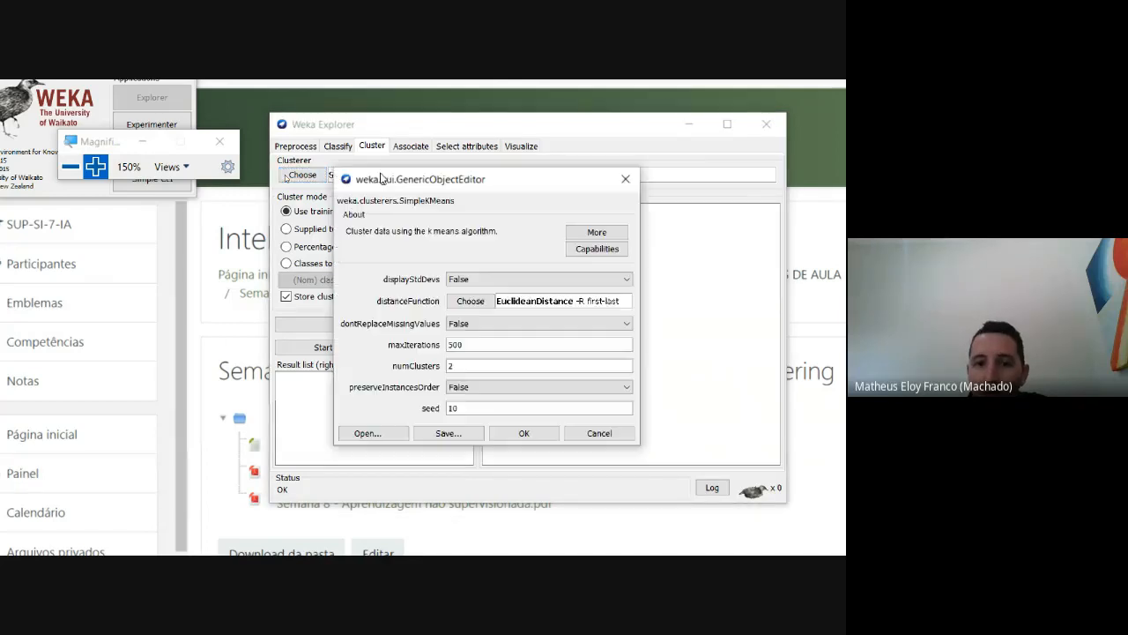
left_click(464, 365)
key("BackSpace")
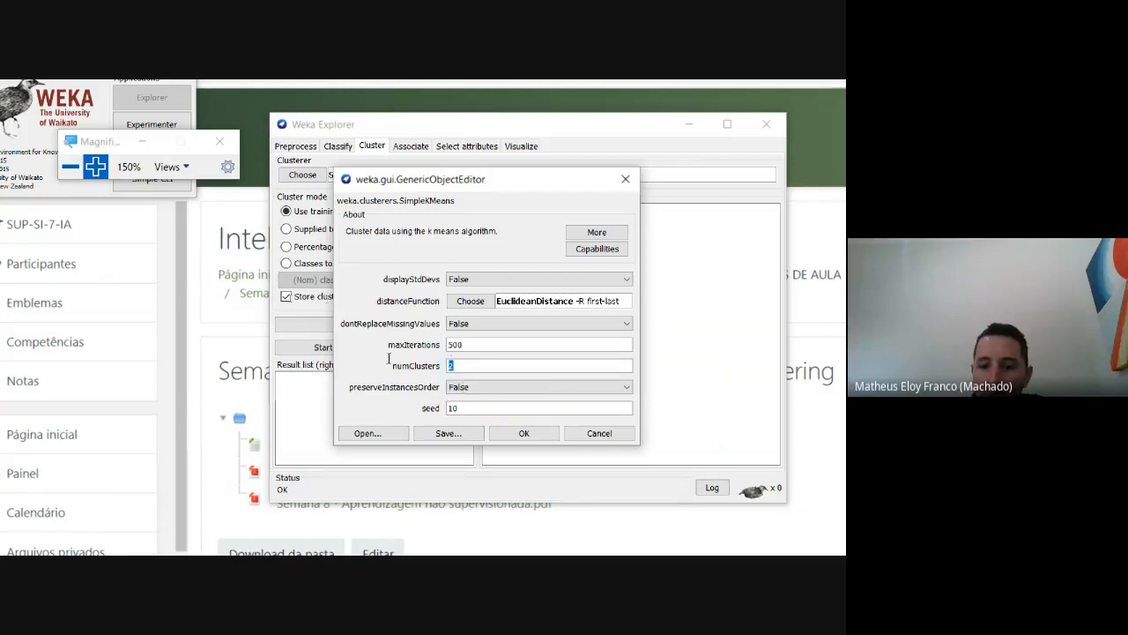
type("3")
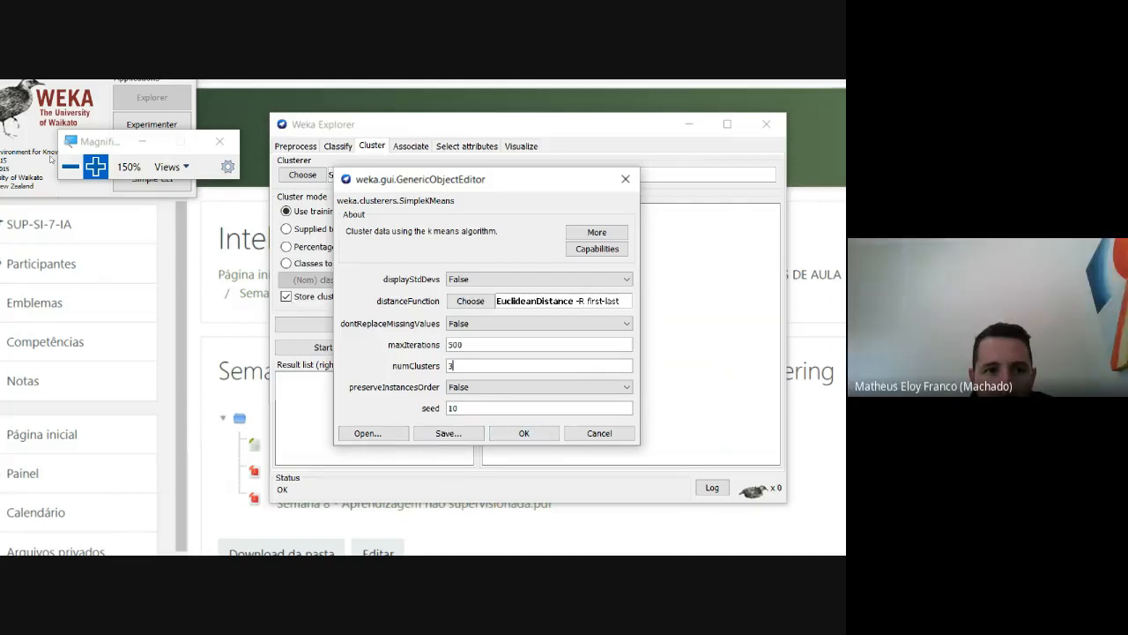
left_click(96, 166)
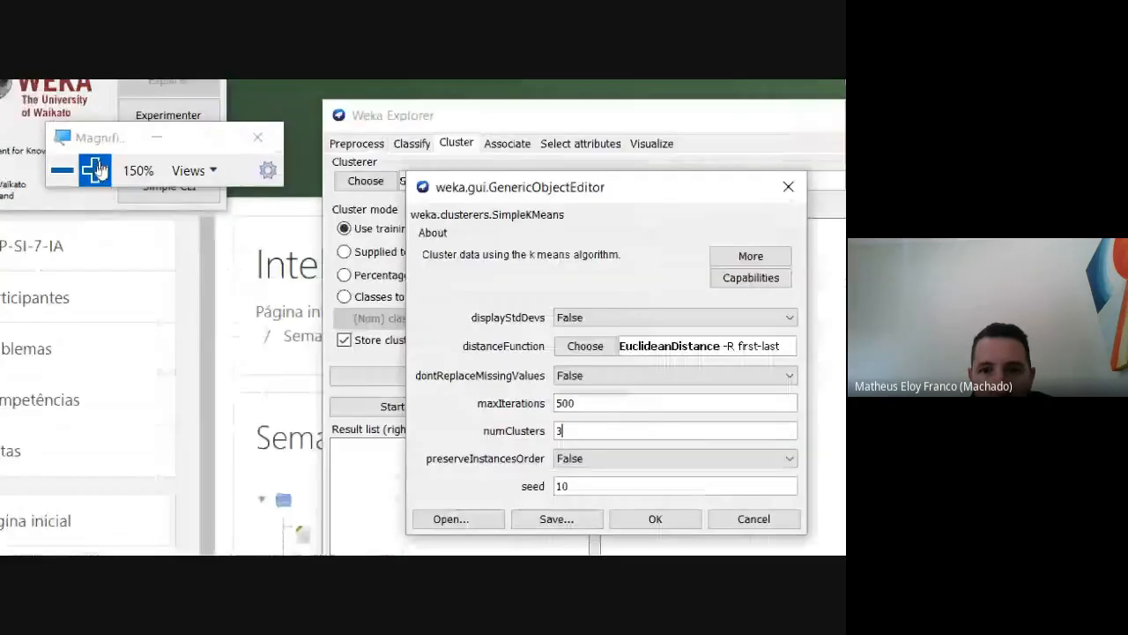
left_click(95, 169)
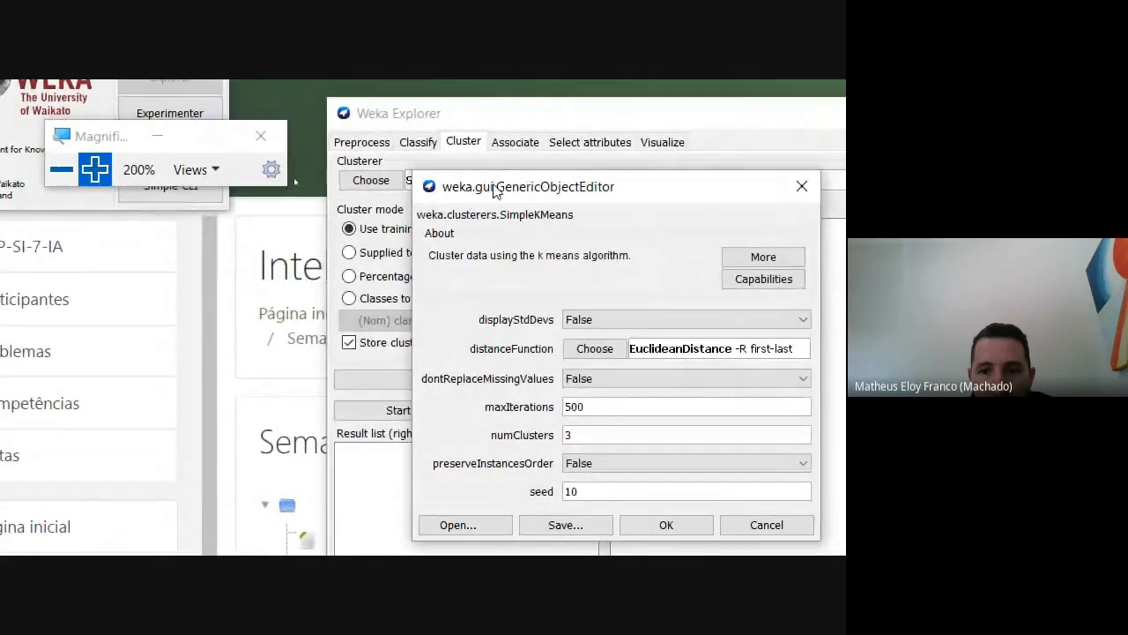
left_click_drag(493, 192, 408, 106)
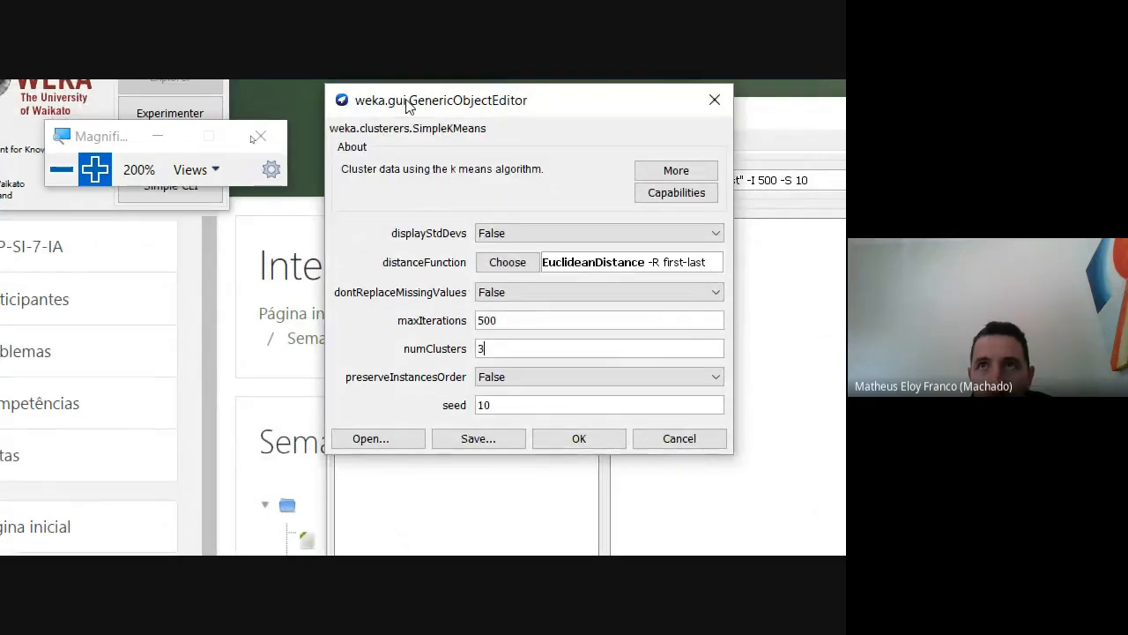
left_click_drag(408, 105, 427, 130)
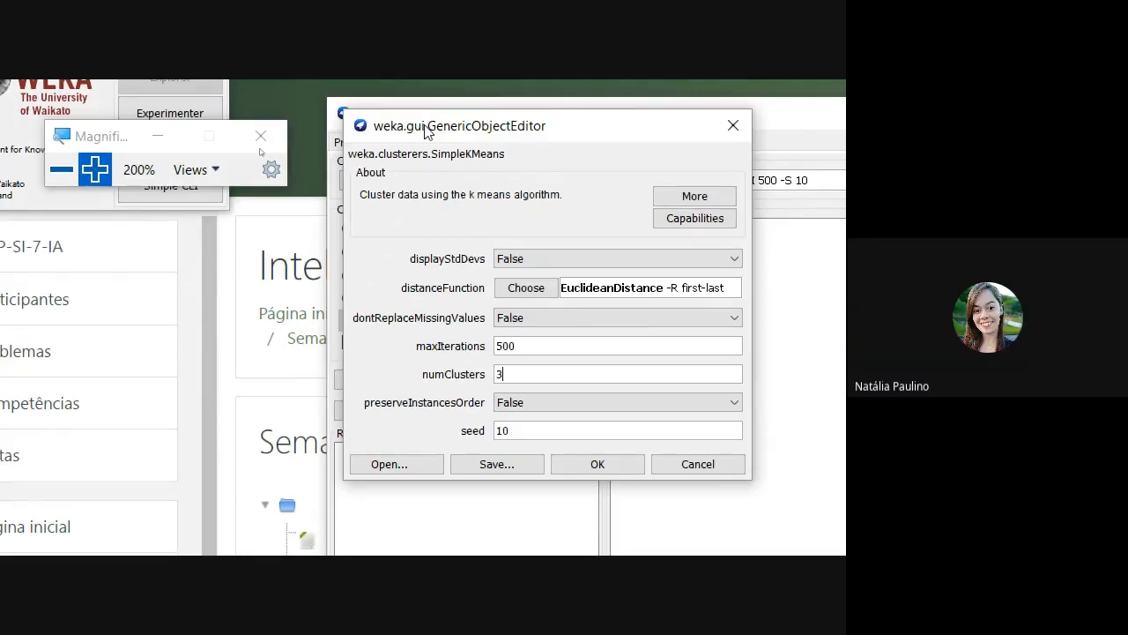
left_click(598, 462)
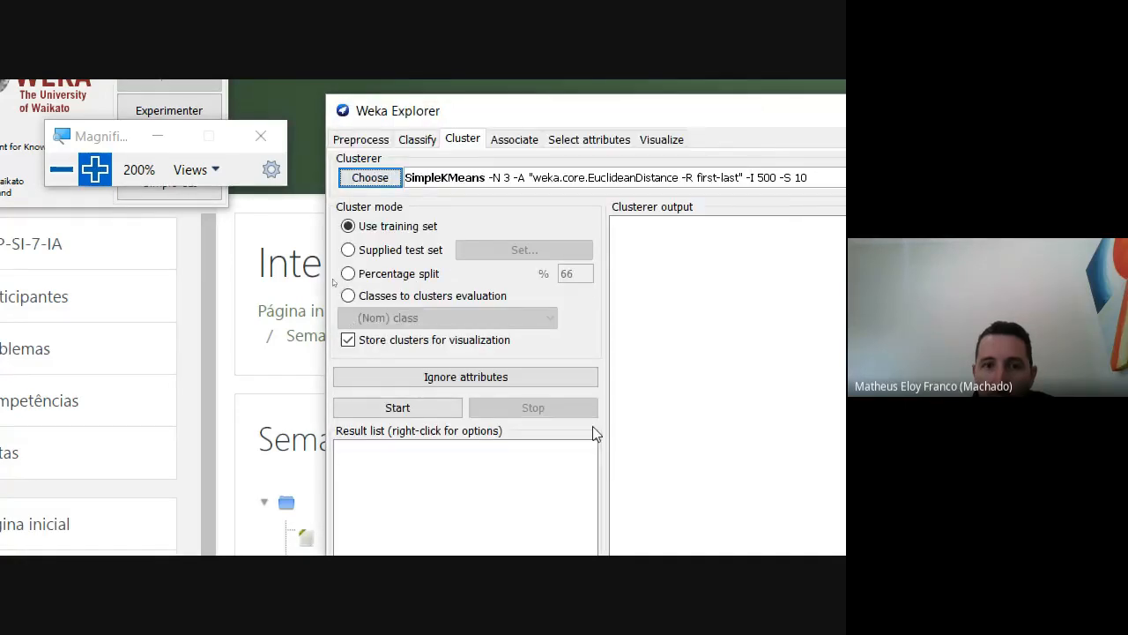
- Return the magnification to 150% and run SimpleKMeans on the training set
left_click(62, 170)
left_click(55, 172)
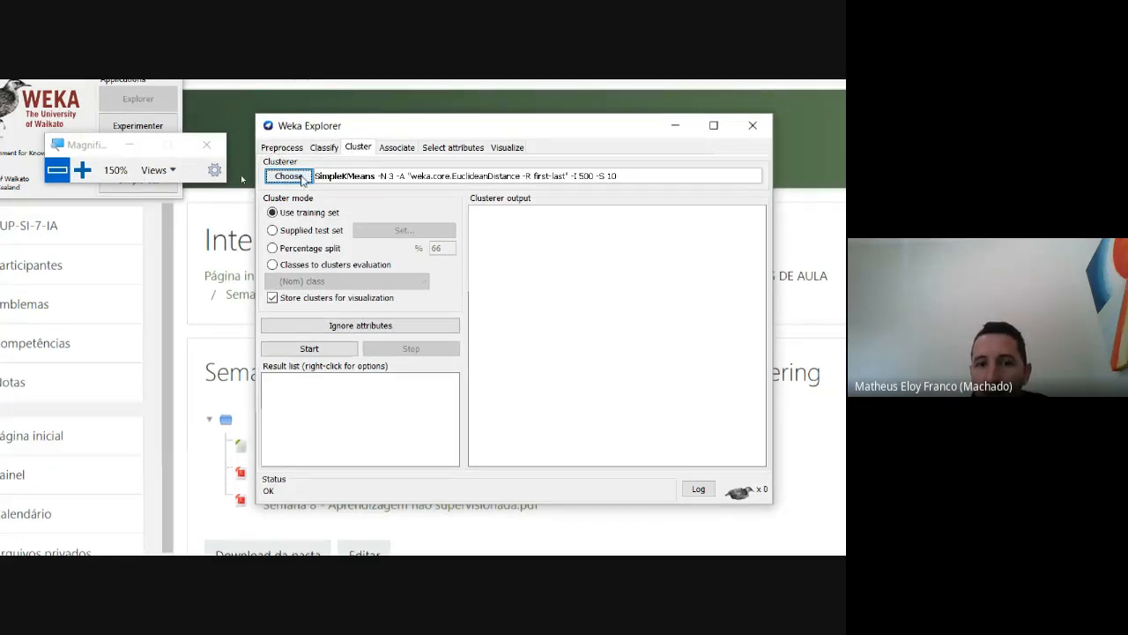
left_click(326, 350)
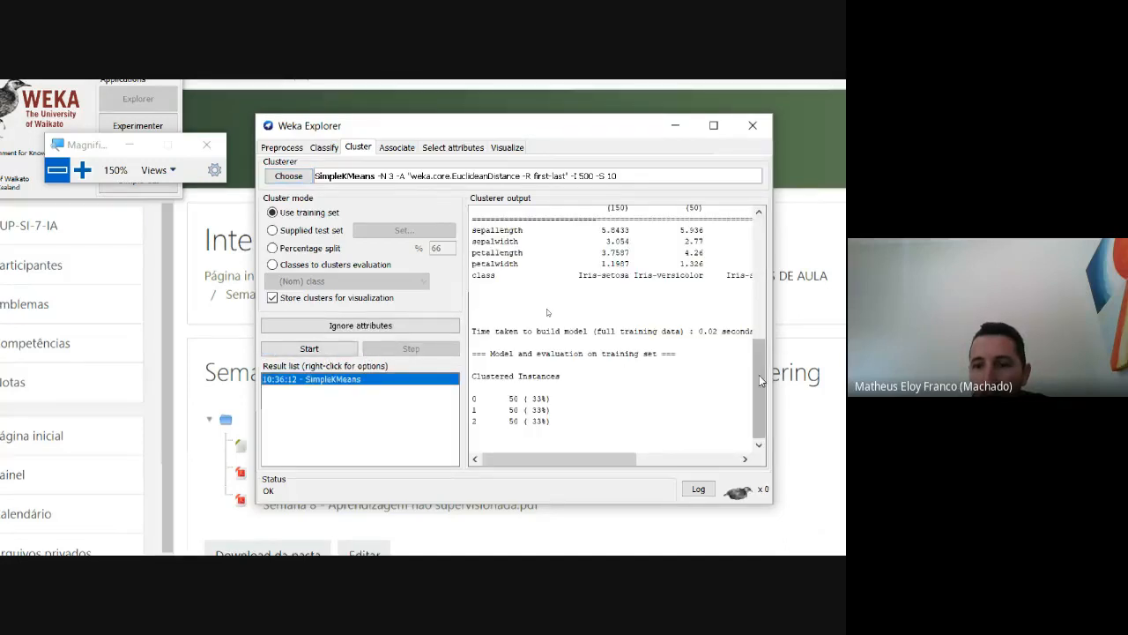
left_click_drag(763, 382, 764, 381)
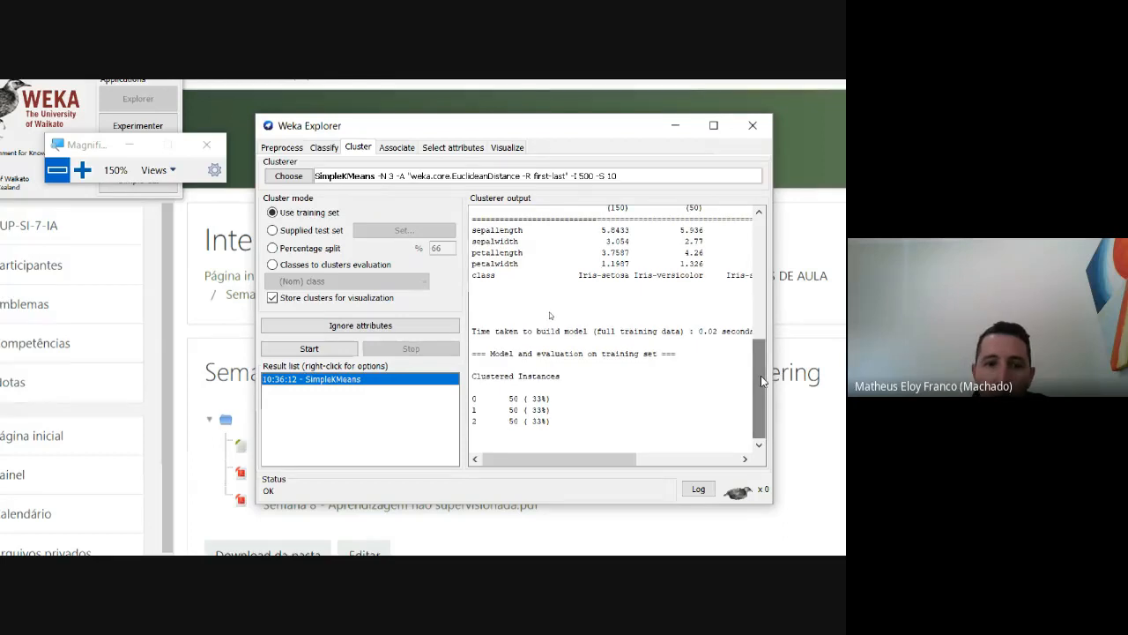
- Set the cluster mode to classes to clusters evaluation on the nominal class attribute and run SimpleKMeans again
left_click(292, 269)
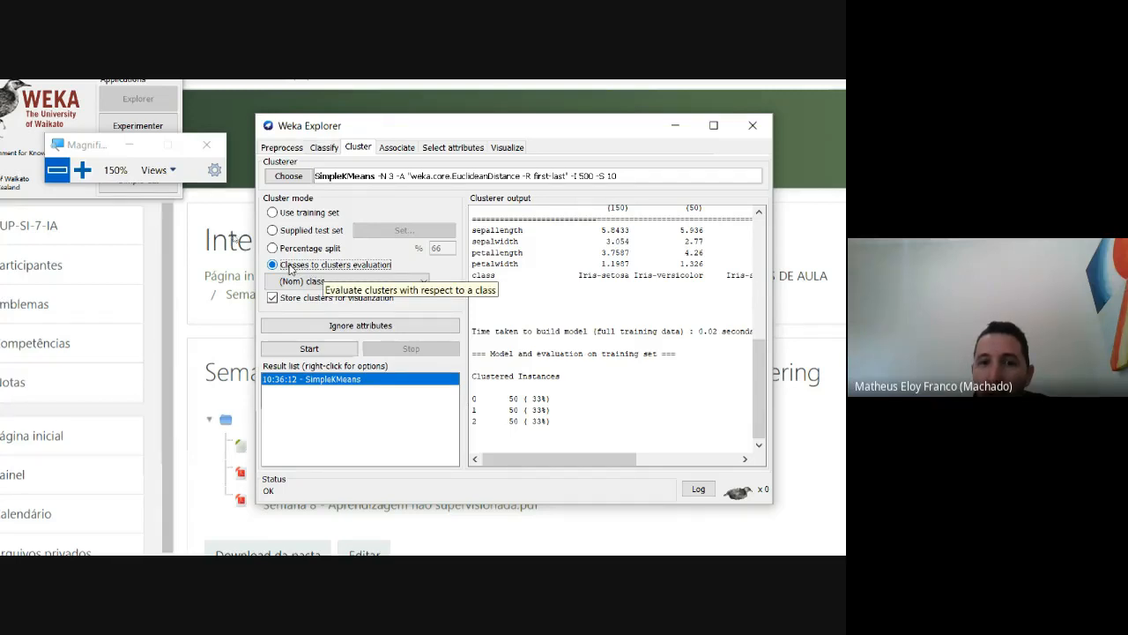
left_click(360, 281)
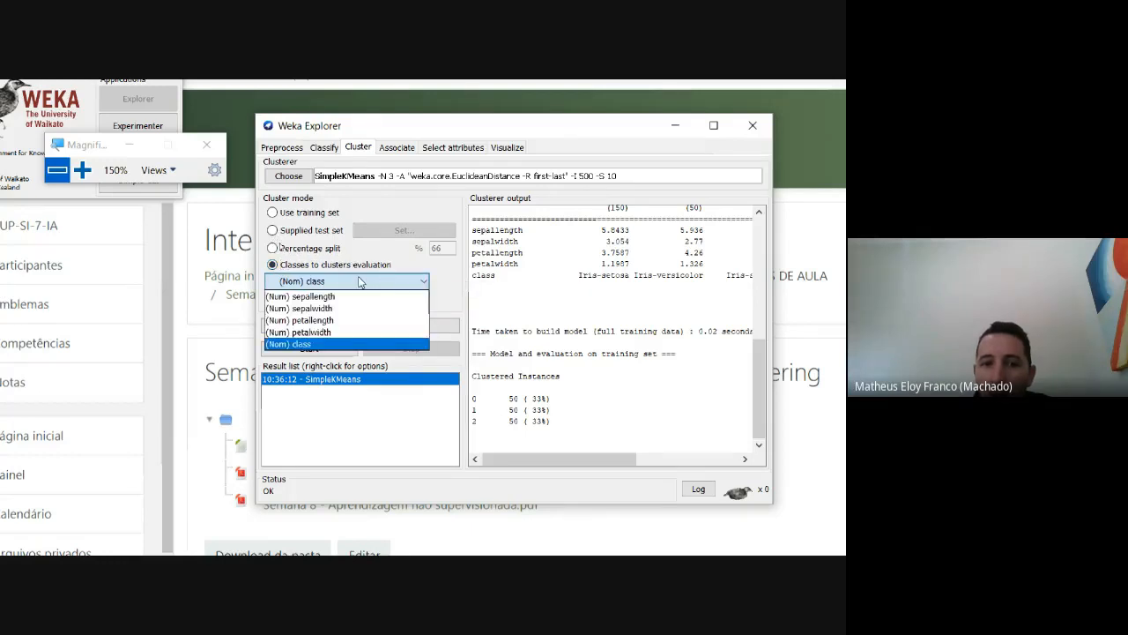
left_click(328, 344)
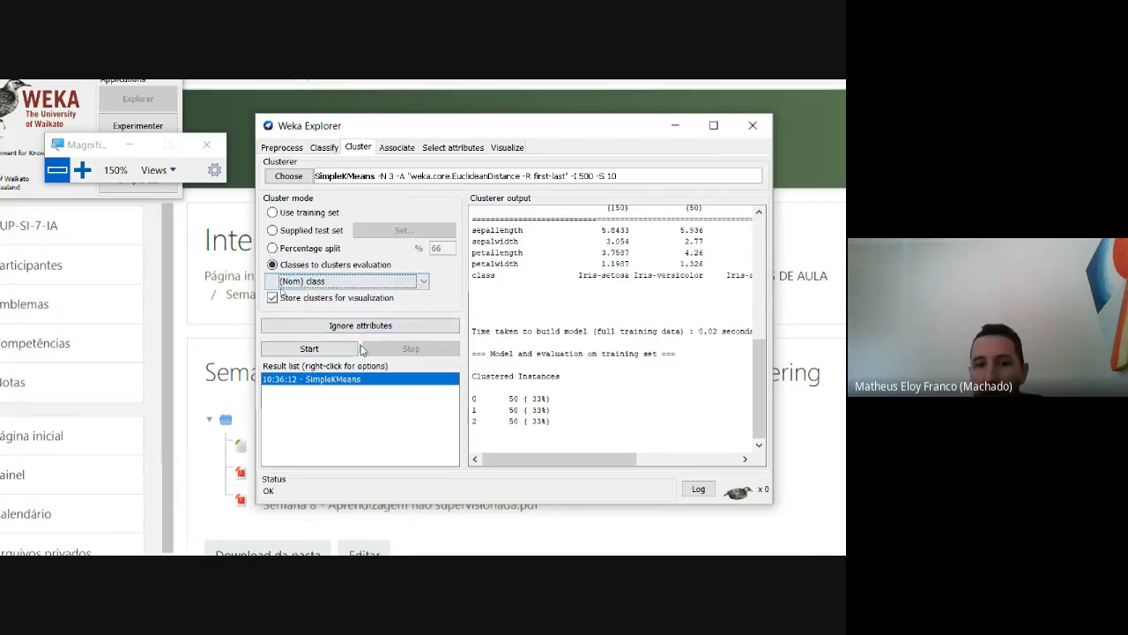
left_click(316, 352)
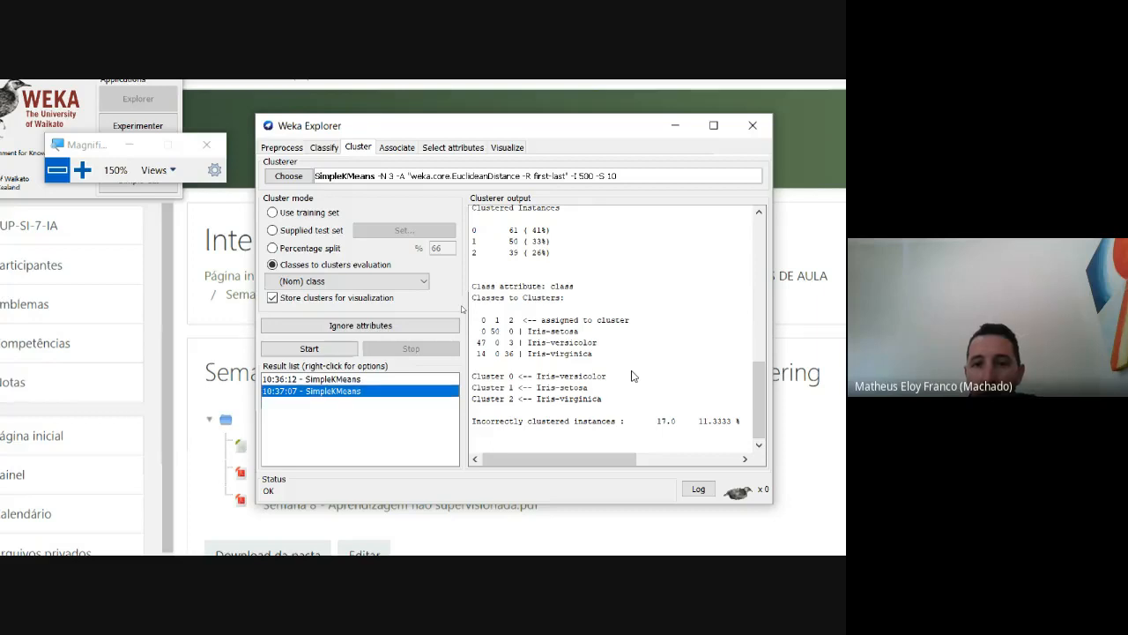
- Copy the entire clusterer output, and switch to Notepad++ with the screen magnification reduced to 100%
key("ctrl+a")
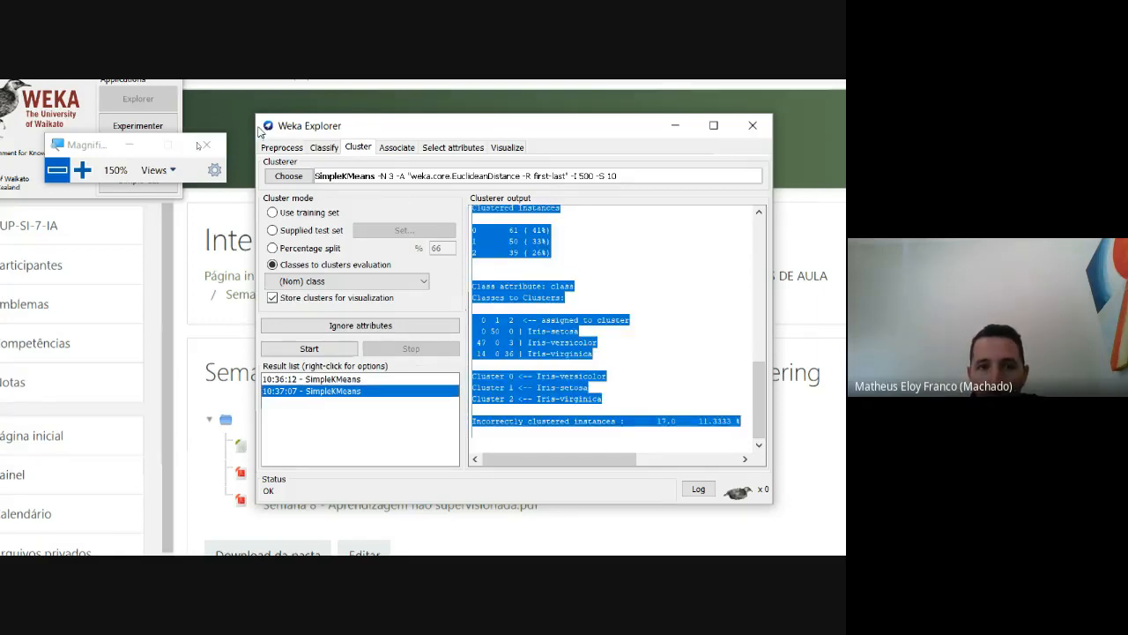
left_click(57, 171)
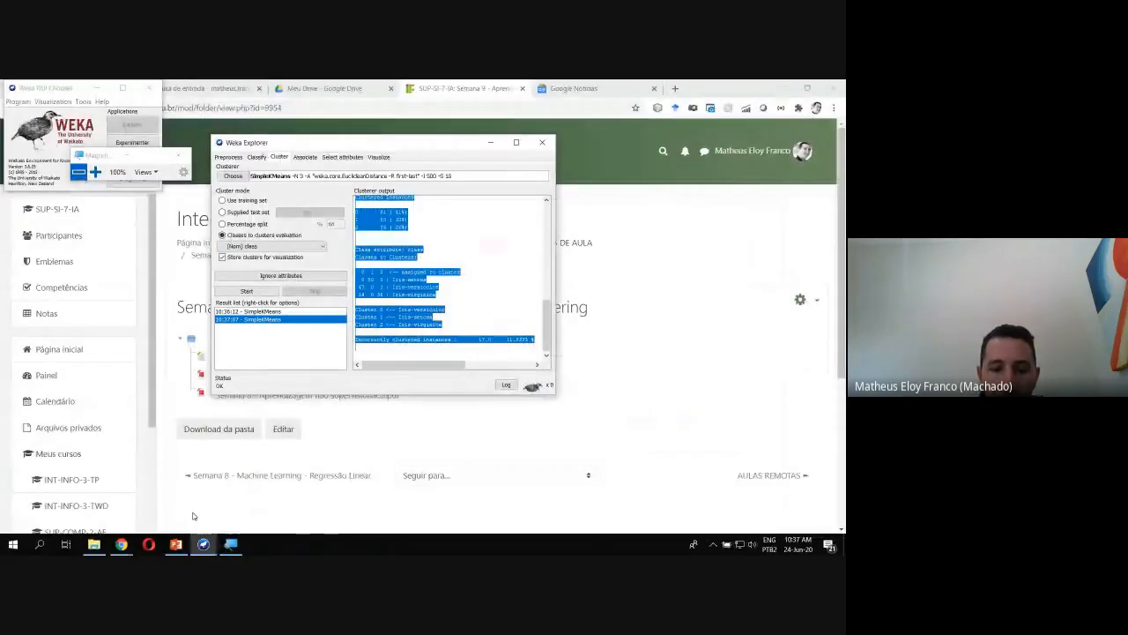
key("super")
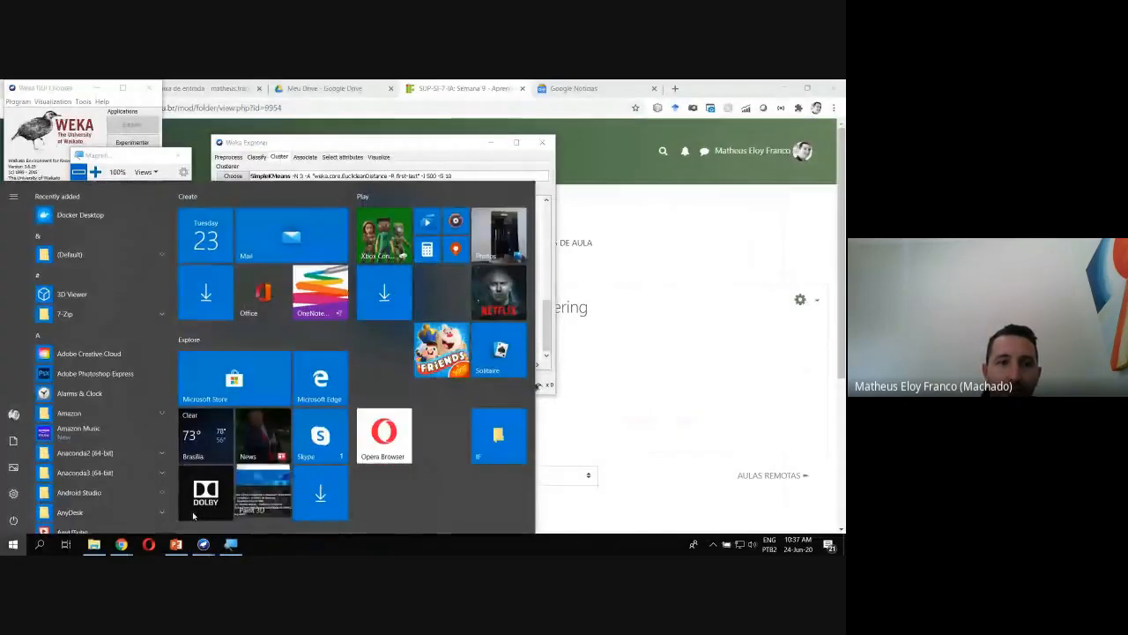
type("notepad")
key("Return")
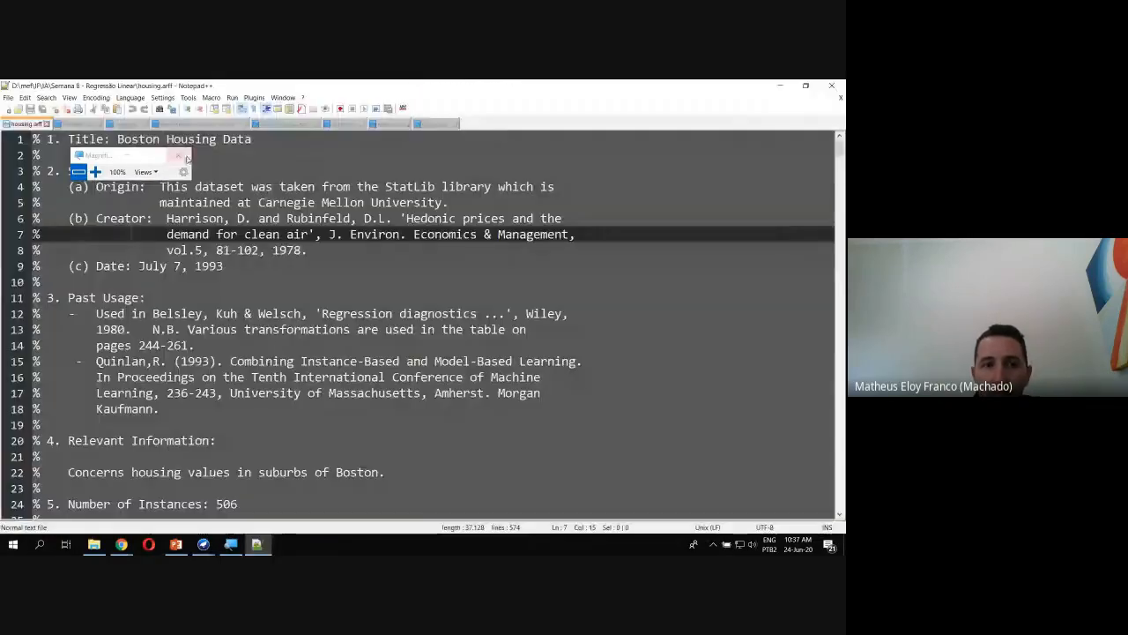
- Close the Magnifier and paste the copied clusterer output into a new blank document
left_click(185, 157)
left_click(7, 109)
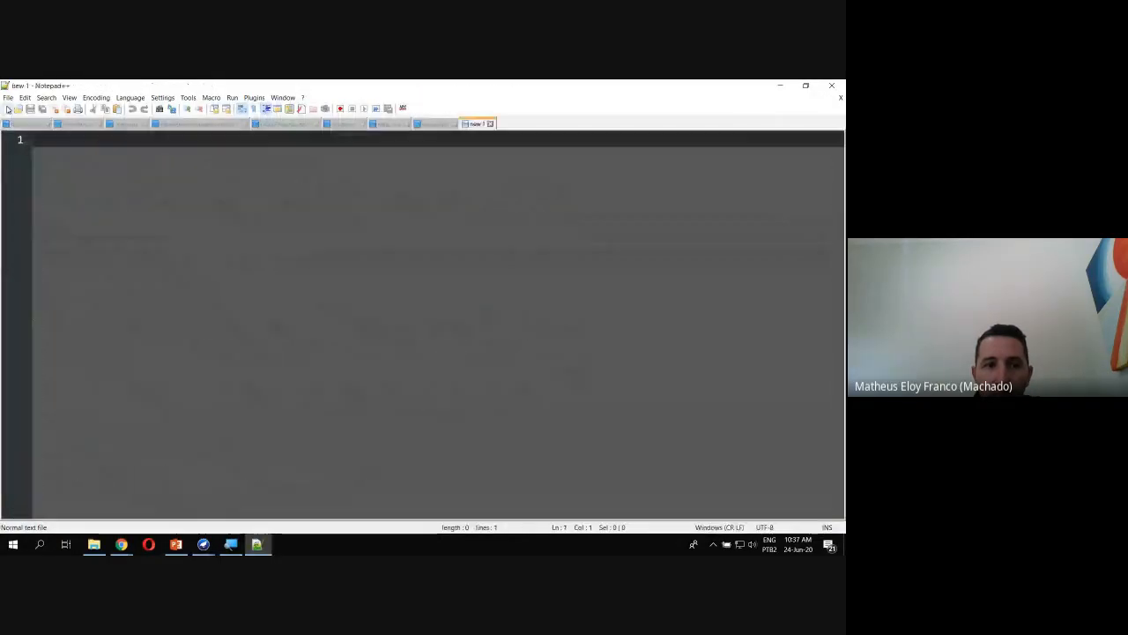
key("ctrl+v")
scroll(326, 282, "up", 2)
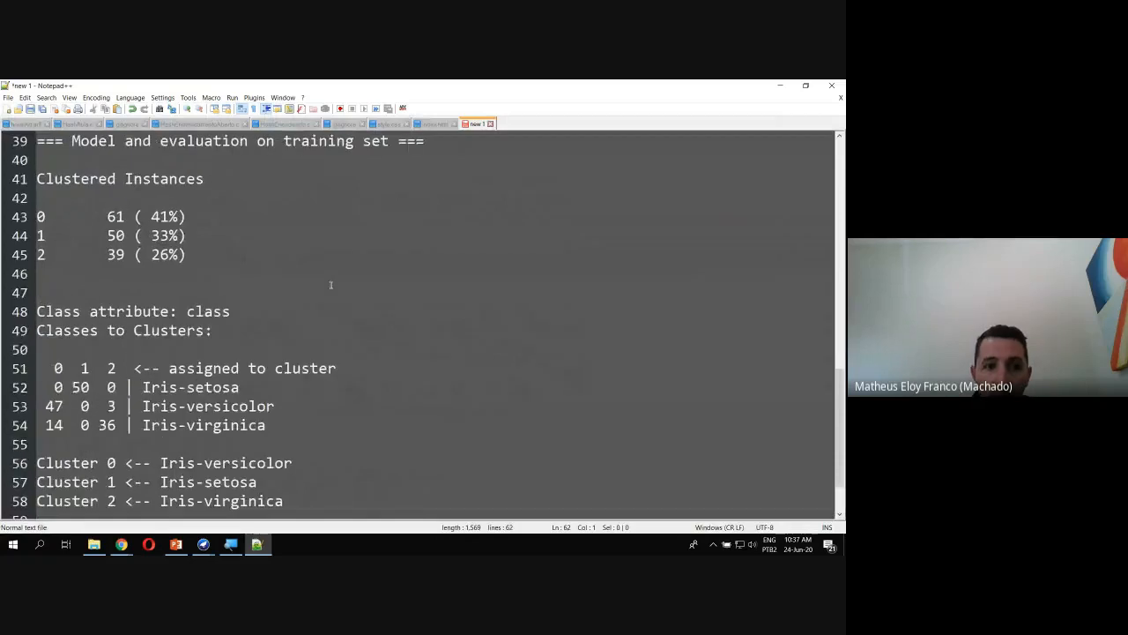
- Examine the instance count and percentage of each cluster in the Clustered Instances section
left_click(62, 216)
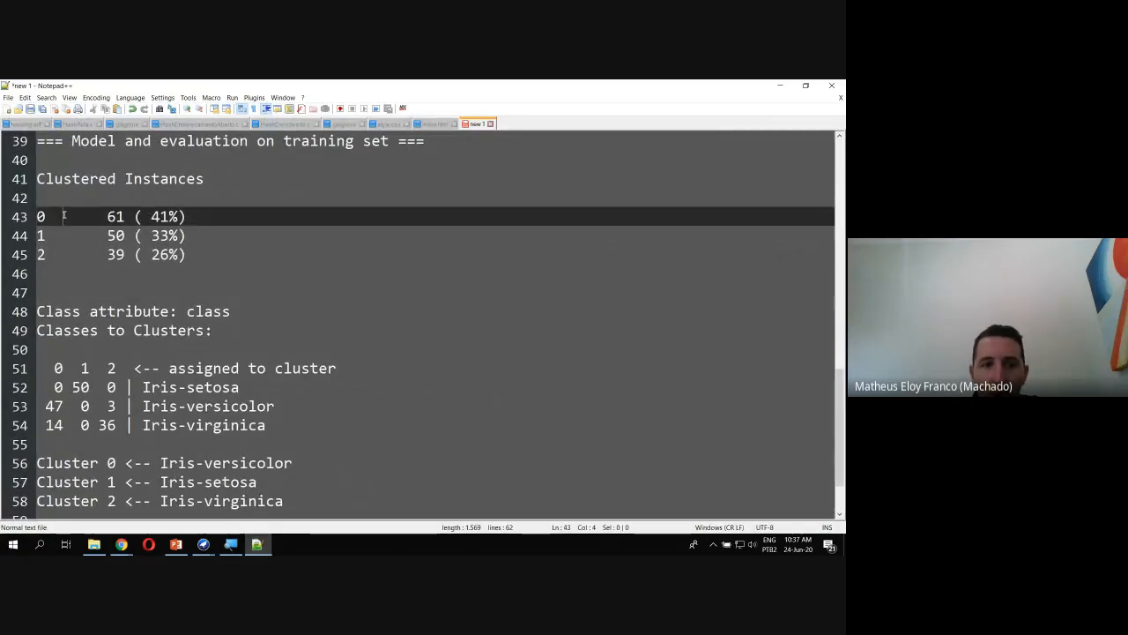
double_click(110, 215)
left_click_drag(106, 235, 114, 235)
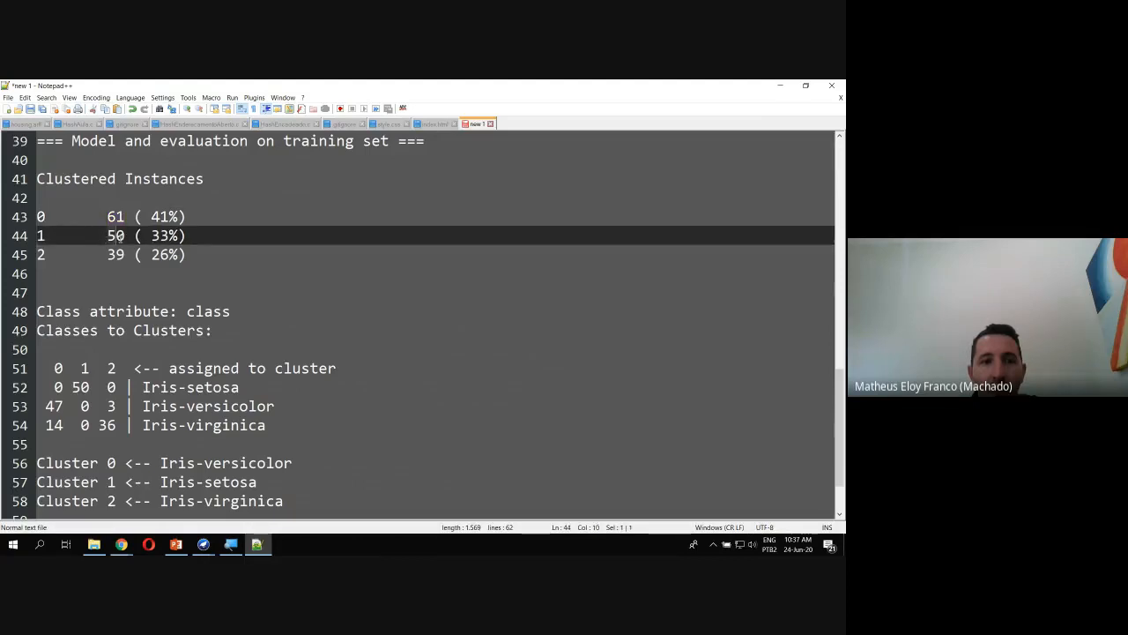
left_click(202, 253)
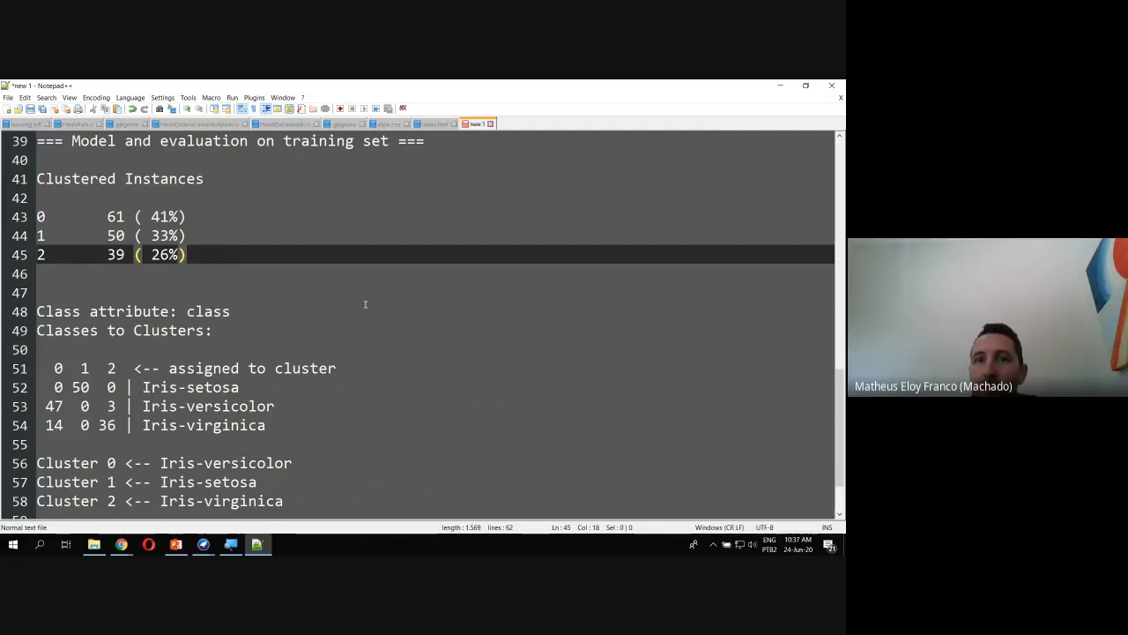
- Switch to Weka Explorer and review the iris class labels and the SimpleKMeans options
left_click(205, 546)
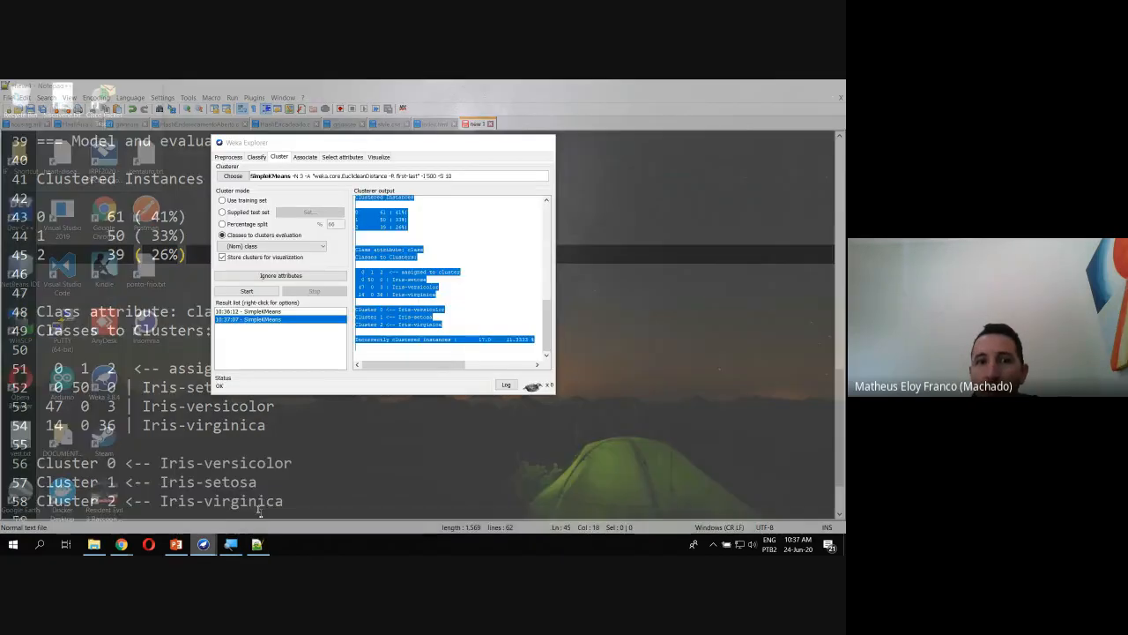
left_click(257, 513)
left_click(220, 159)
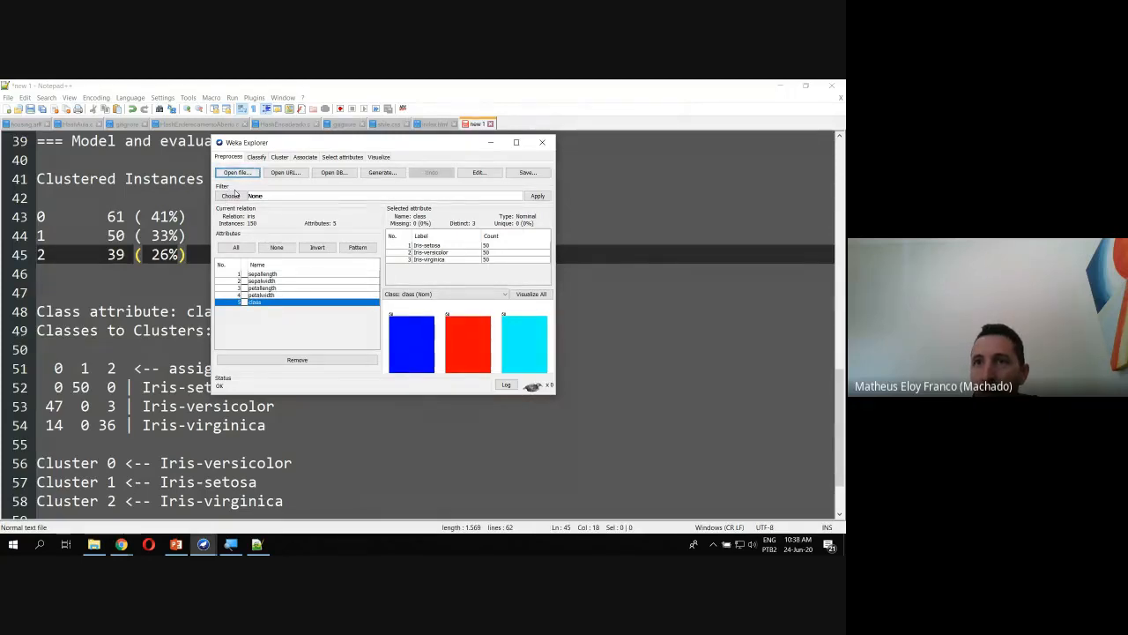
left_click(279, 158)
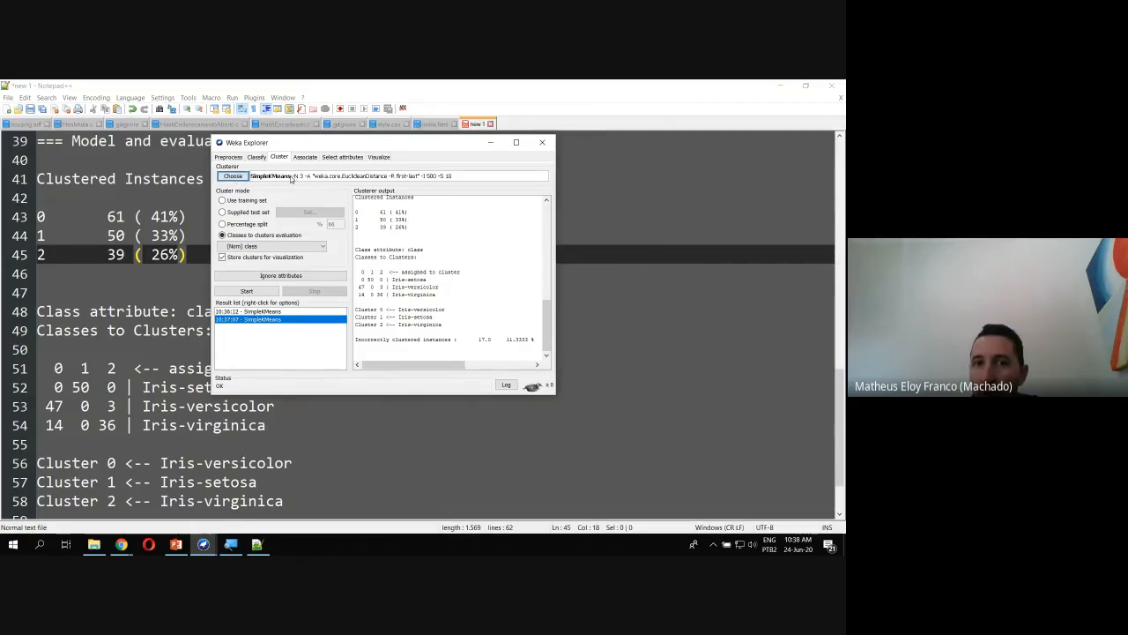
left_click(290, 176)
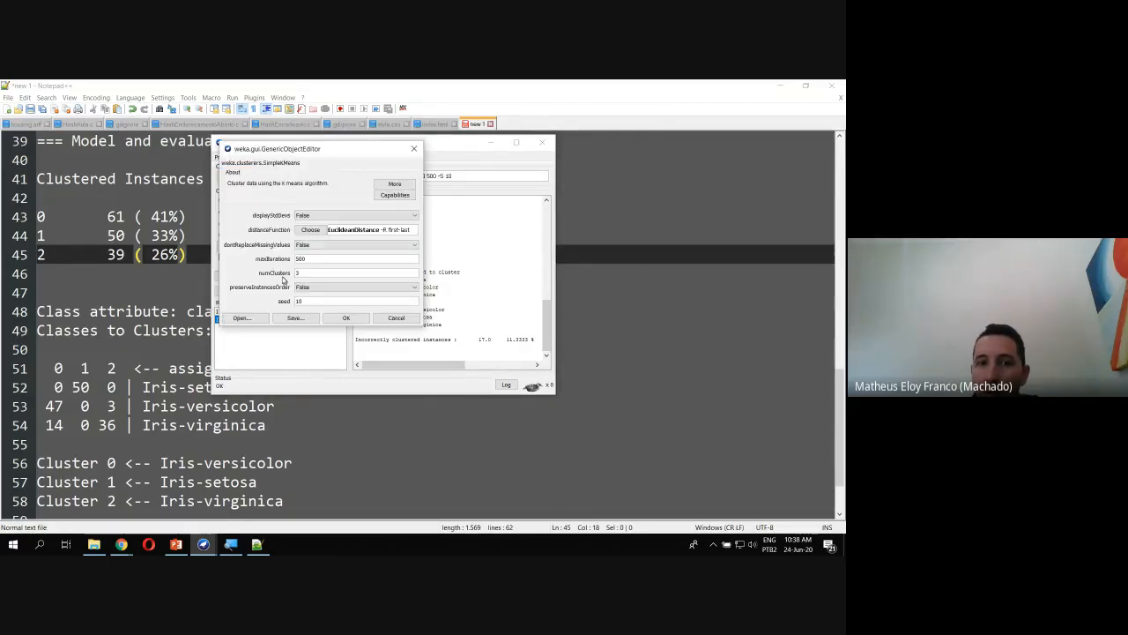
left_click(346, 318)
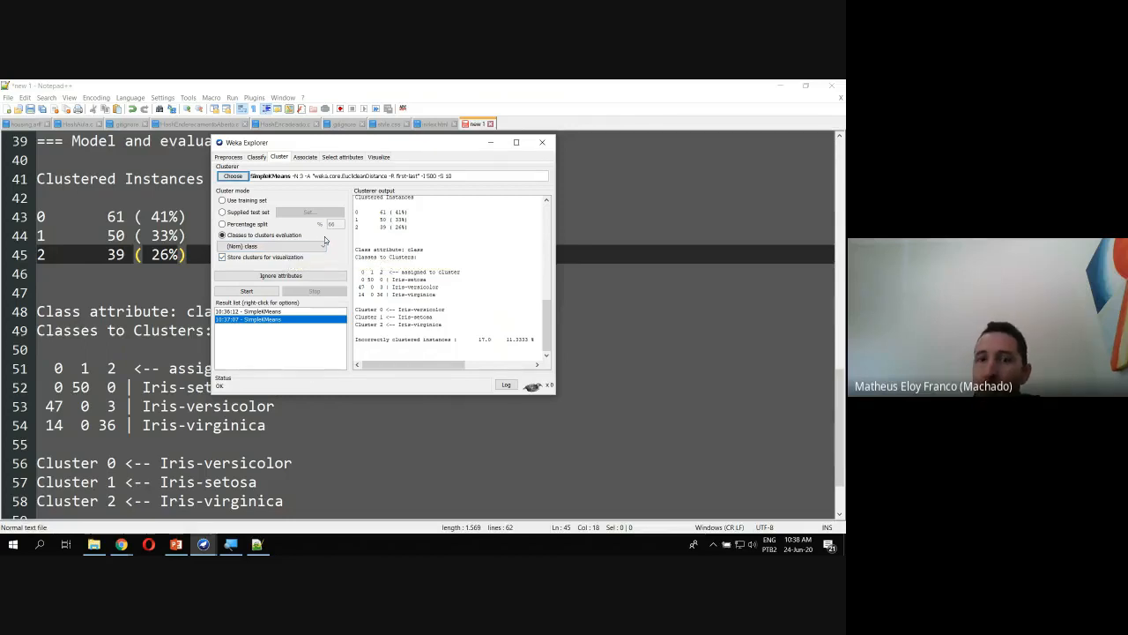
- Return to Notepad++ and compare the Iris-setosa row of the Classes to Clusters matrix with the class assigned to Cluster 1
left_click(382, 269)
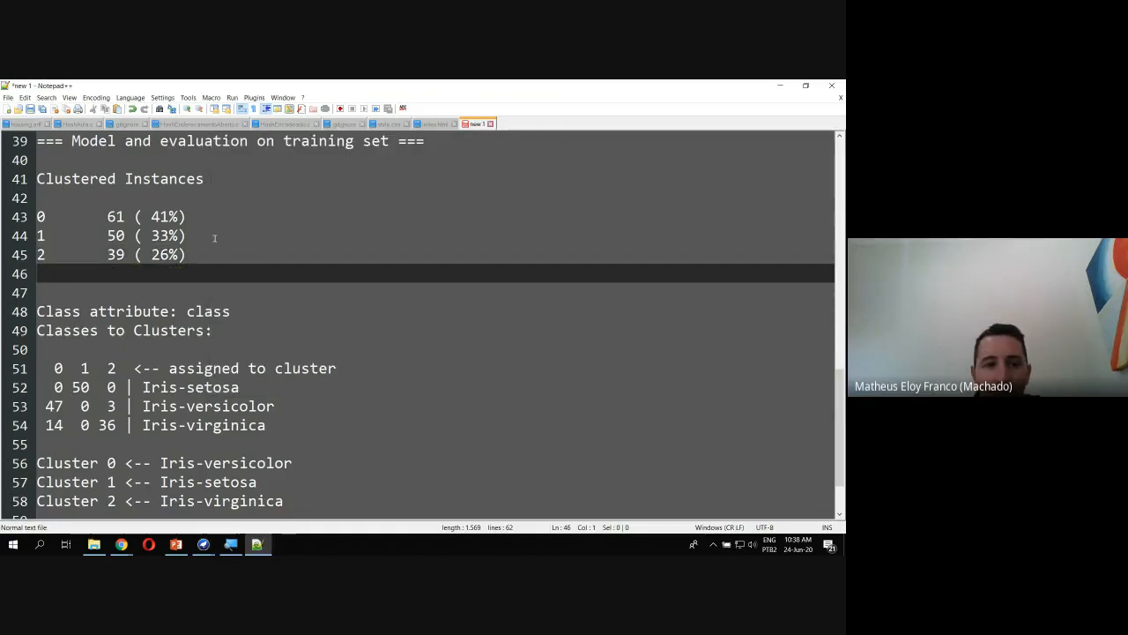
scroll(214, 238, "down", 2)
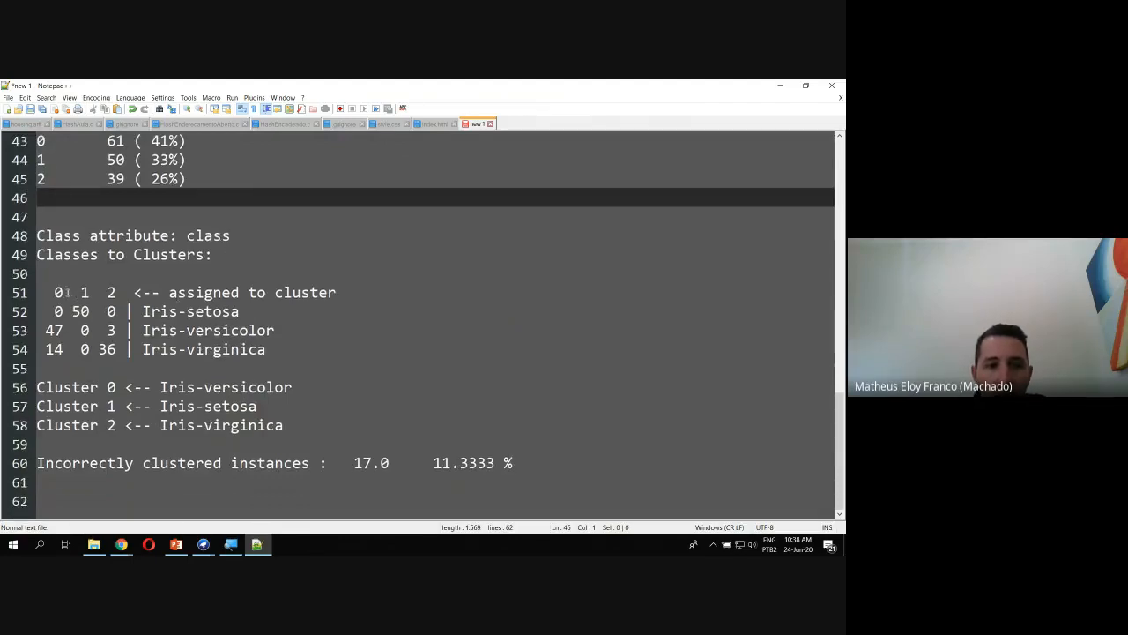
left_click(96, 291)
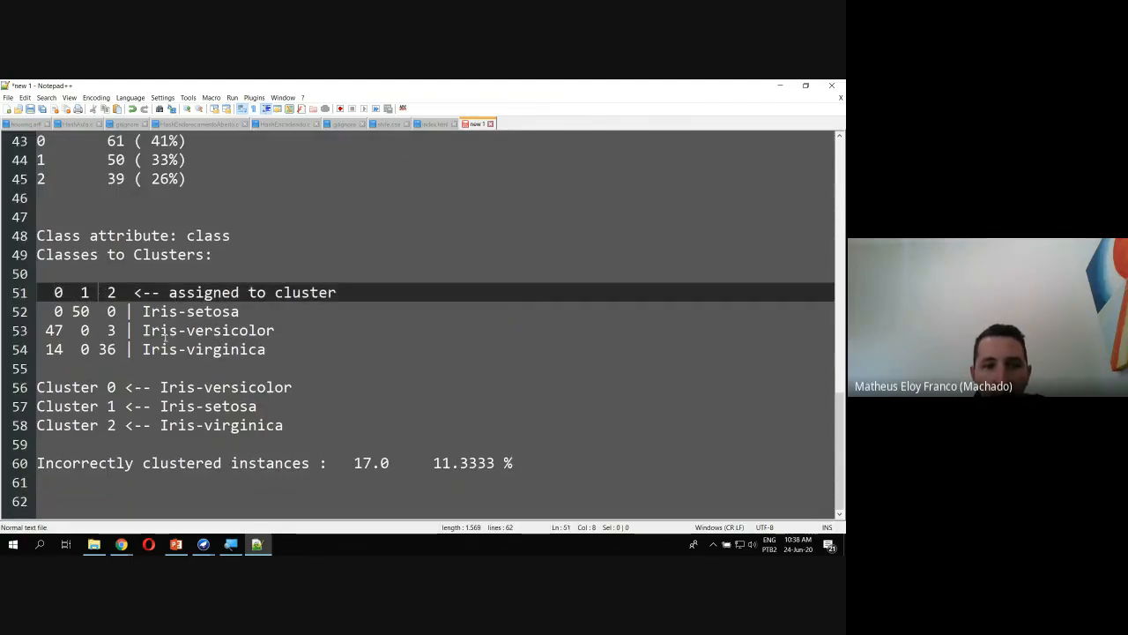
left_click(266, 407)
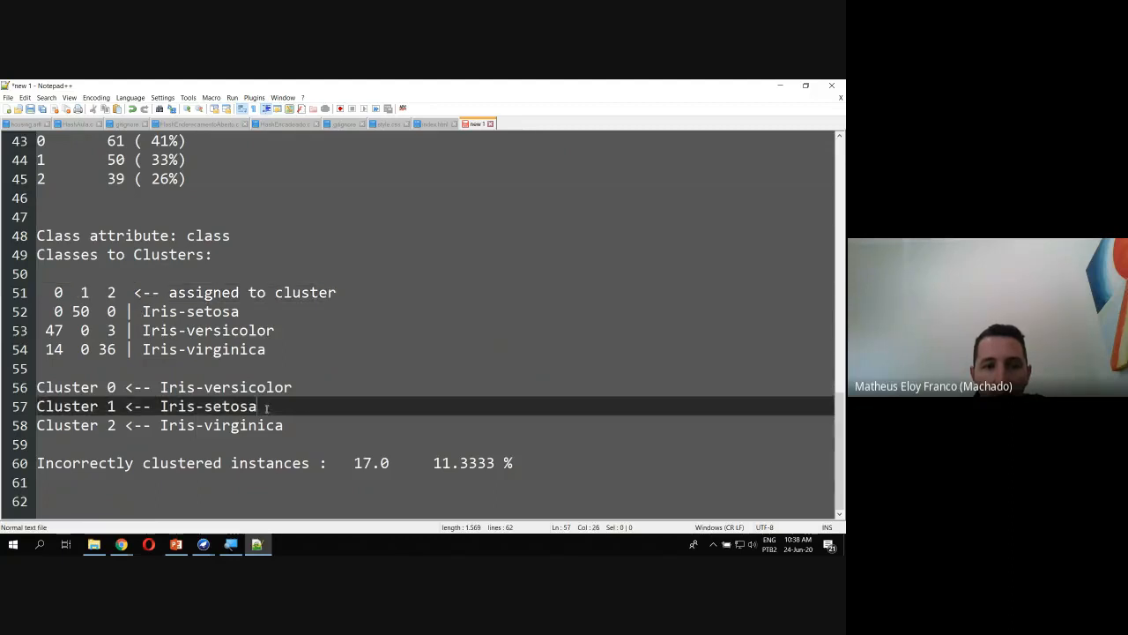
left_click_drag(267, 407, 36, 407)
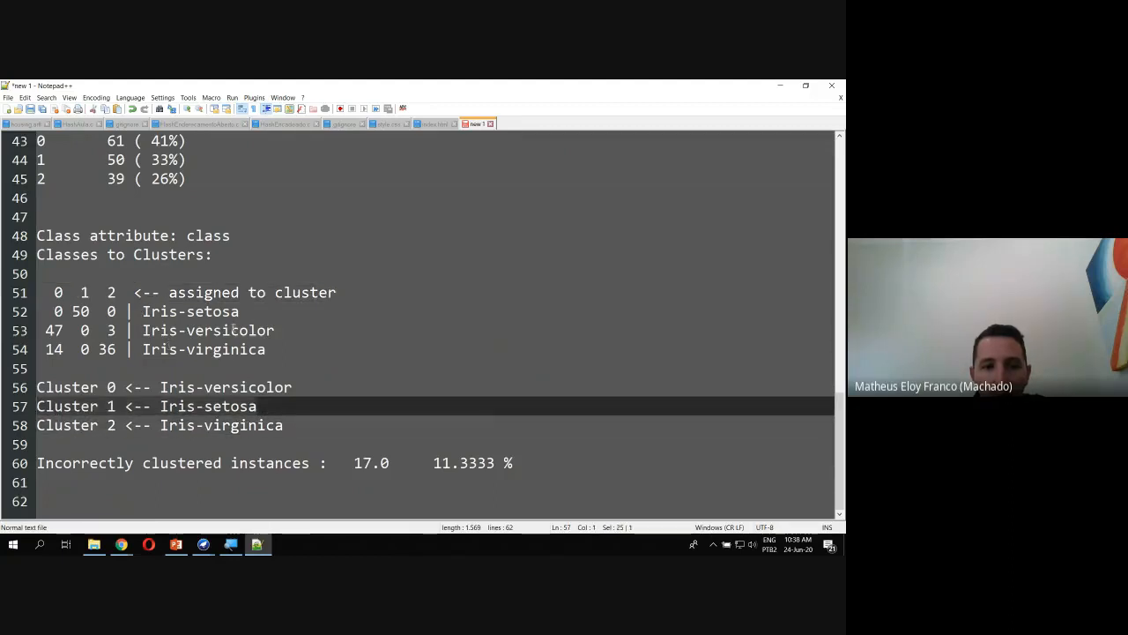
left_click_drag(256, 315, 157, 322)
left_click_drag(70, 320, 53, 313)
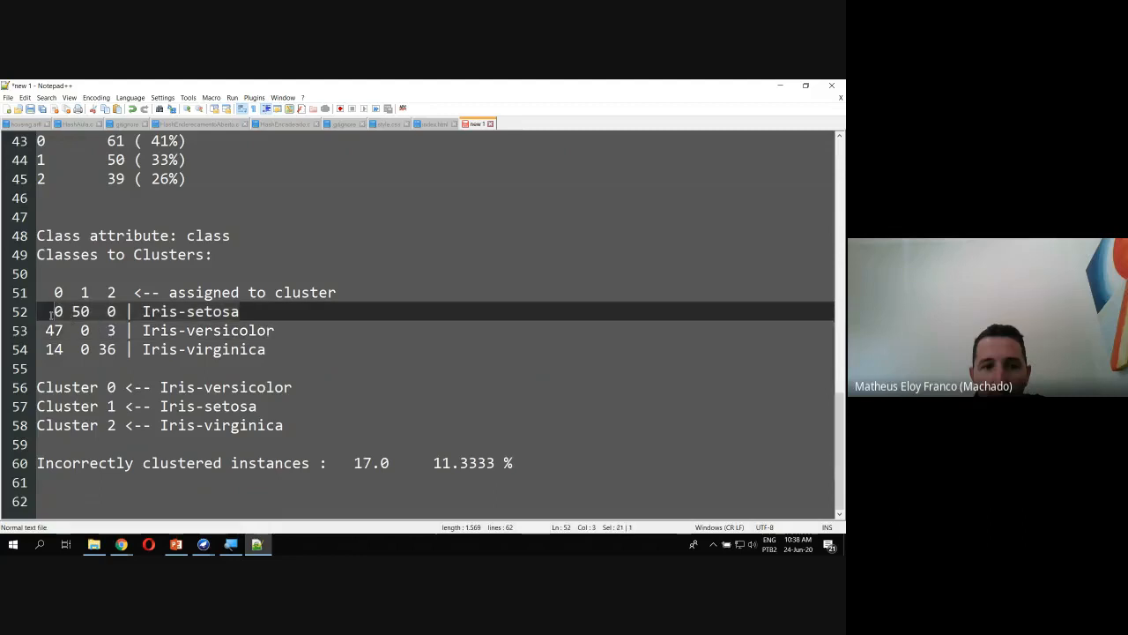
double_click(80, 312)
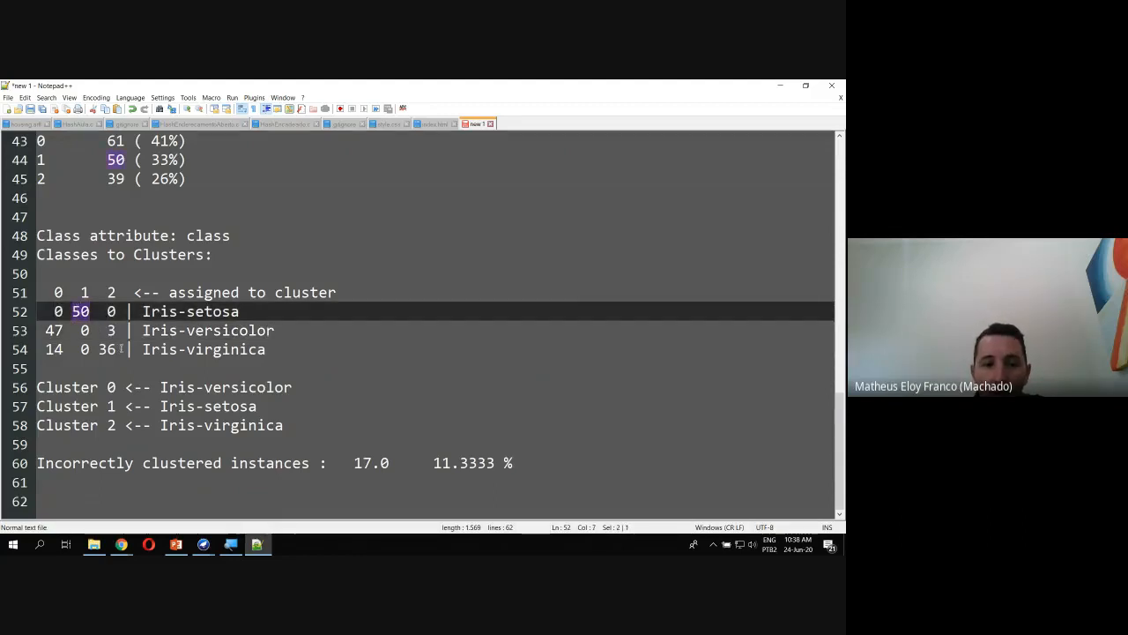
left_click(110, 407)
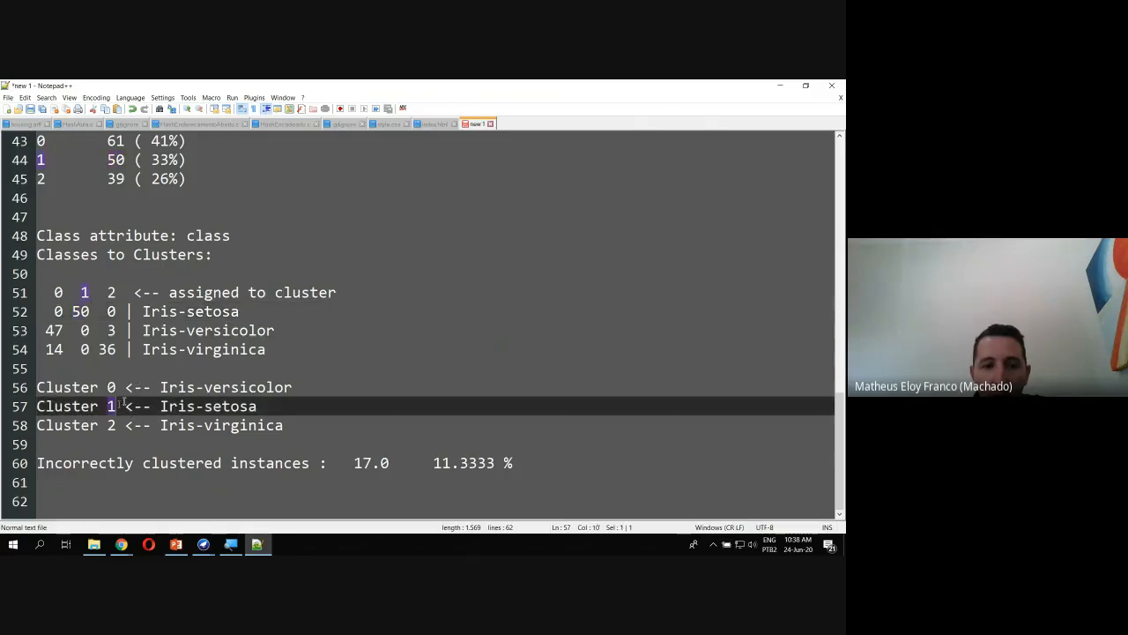
- Compare the class assigned to Cluster 0 with the Iris-versicolor row, examining its correctly and incorrectly clustered instances
left_click(111, 387)
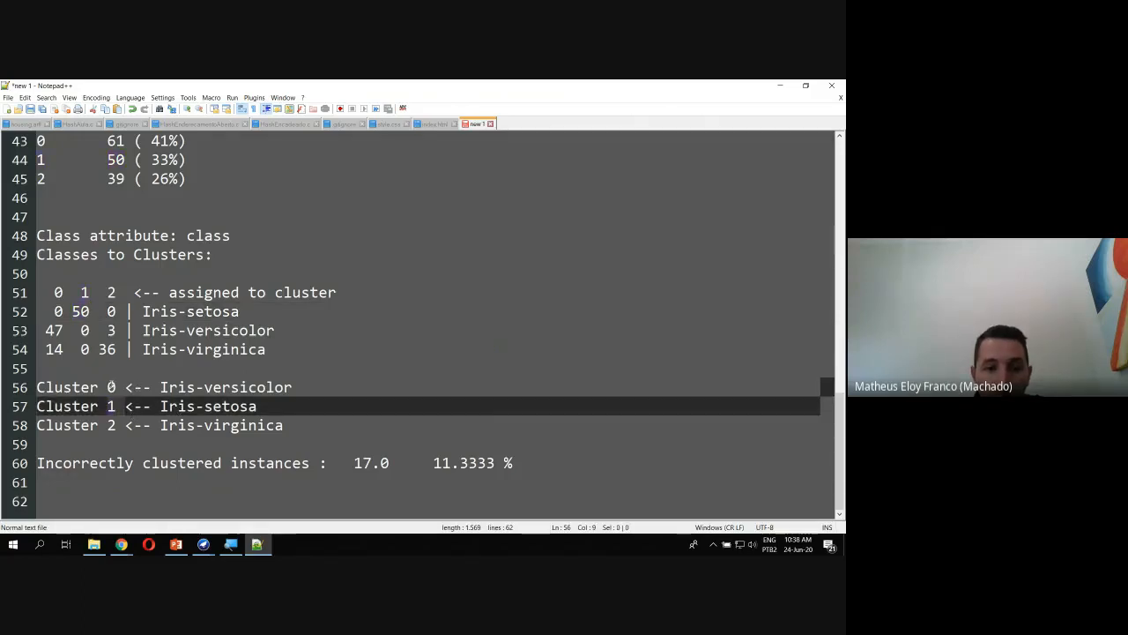
left_click(161, 387)
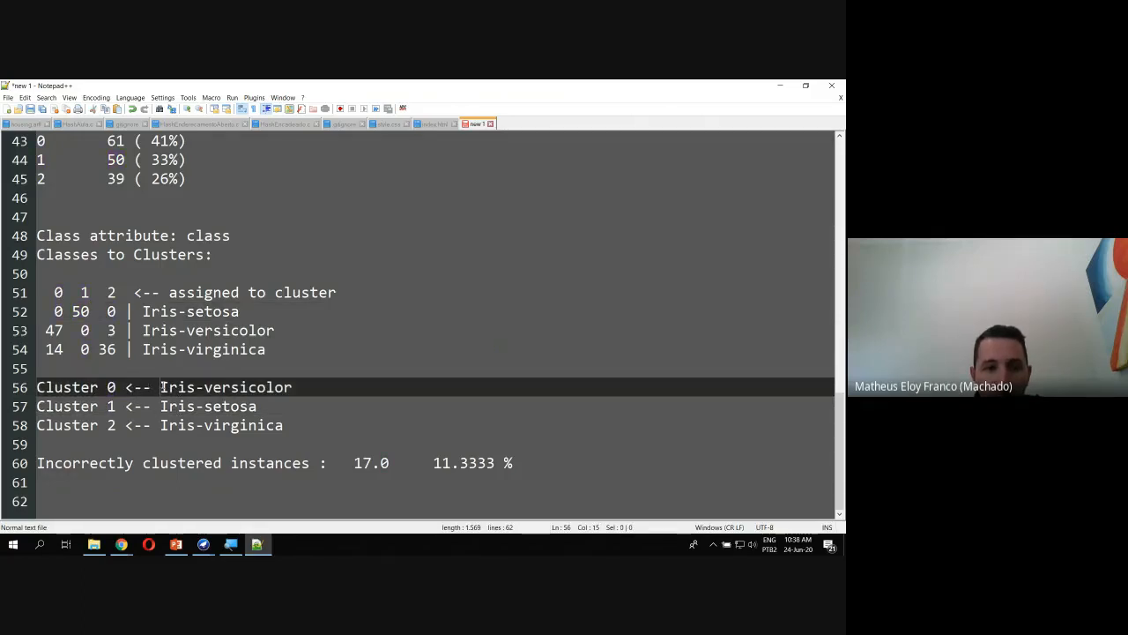
left_click_drag(142, 331, 275, 331)
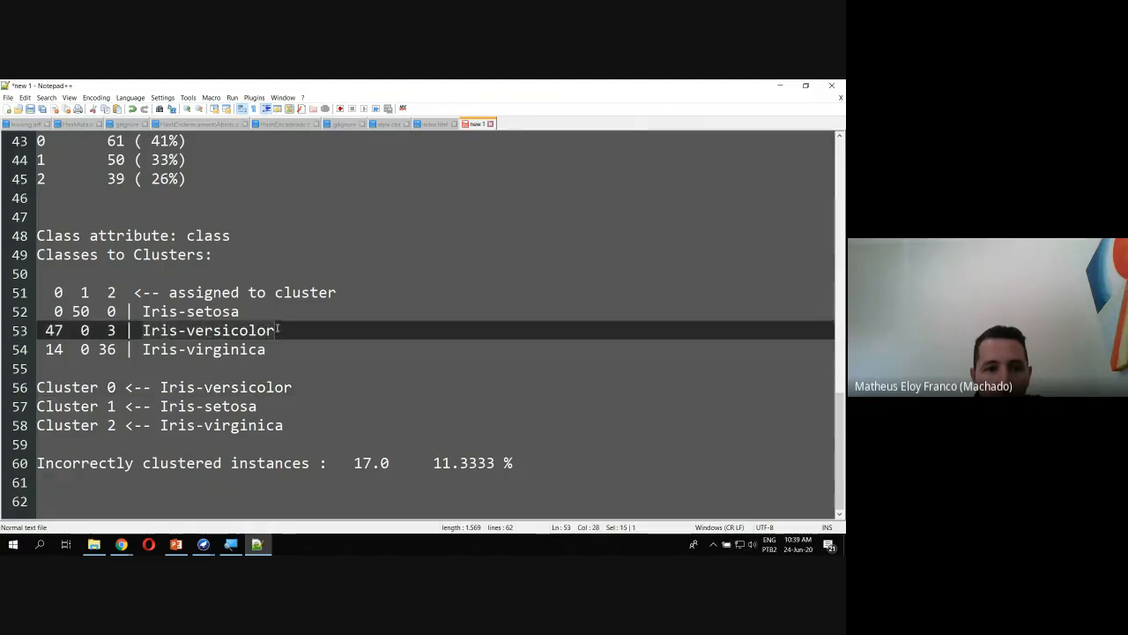
left_click(45, 332)
left_click_drag(46, 332, 63, 332)
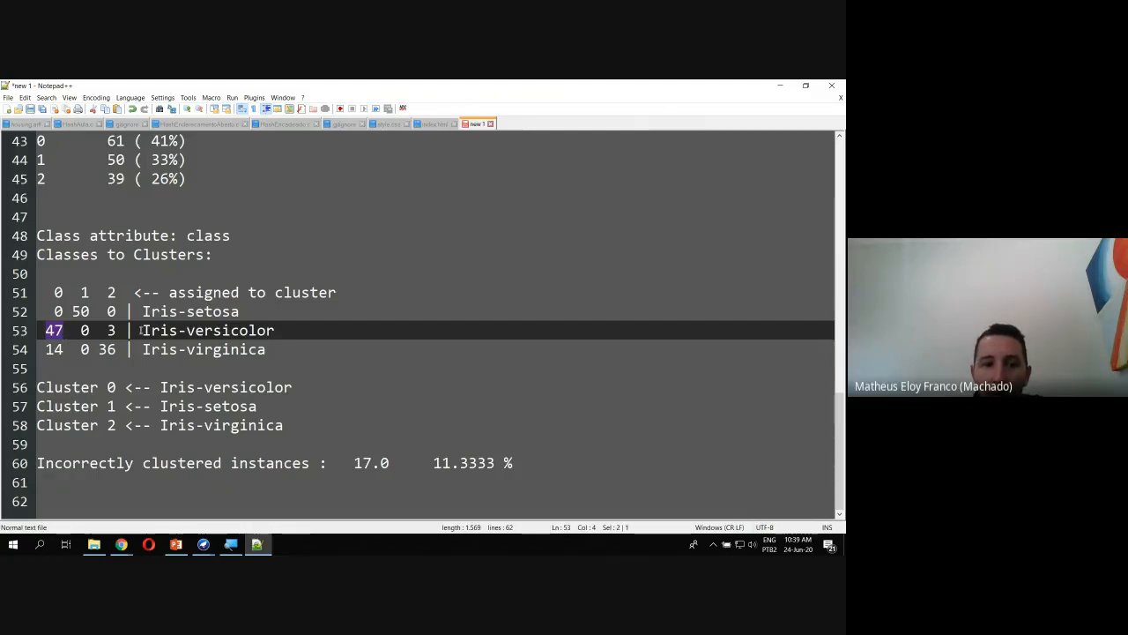
double_click(111, 331)
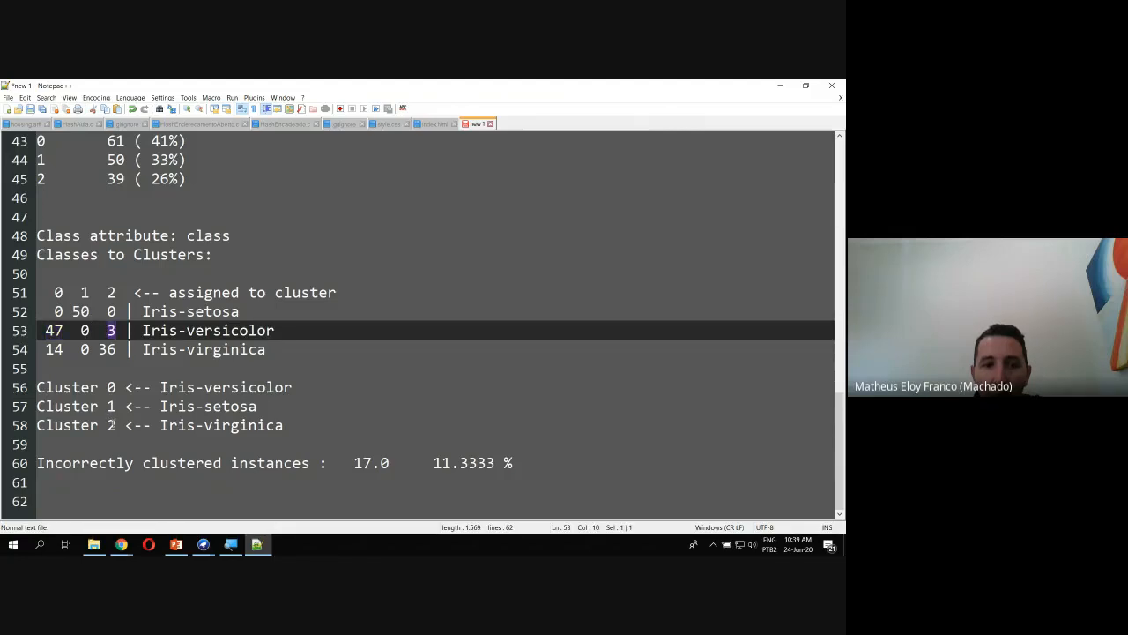
- Compare the class assigned to Cluster 2 with the Iris-virginica row of the matrix, and revisit the Iris-setosa row
left_click_drag(160, 425, 257, 425)
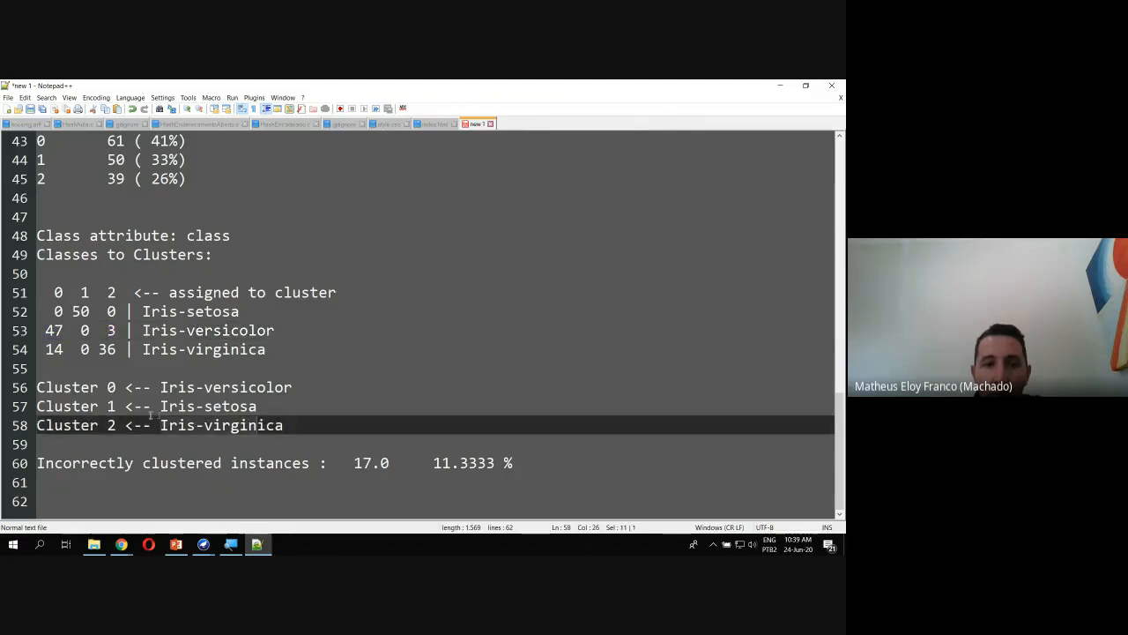
left_click(106, 425)
left_click_drag(144, 349, 257, 349)
double_click(103, 350)
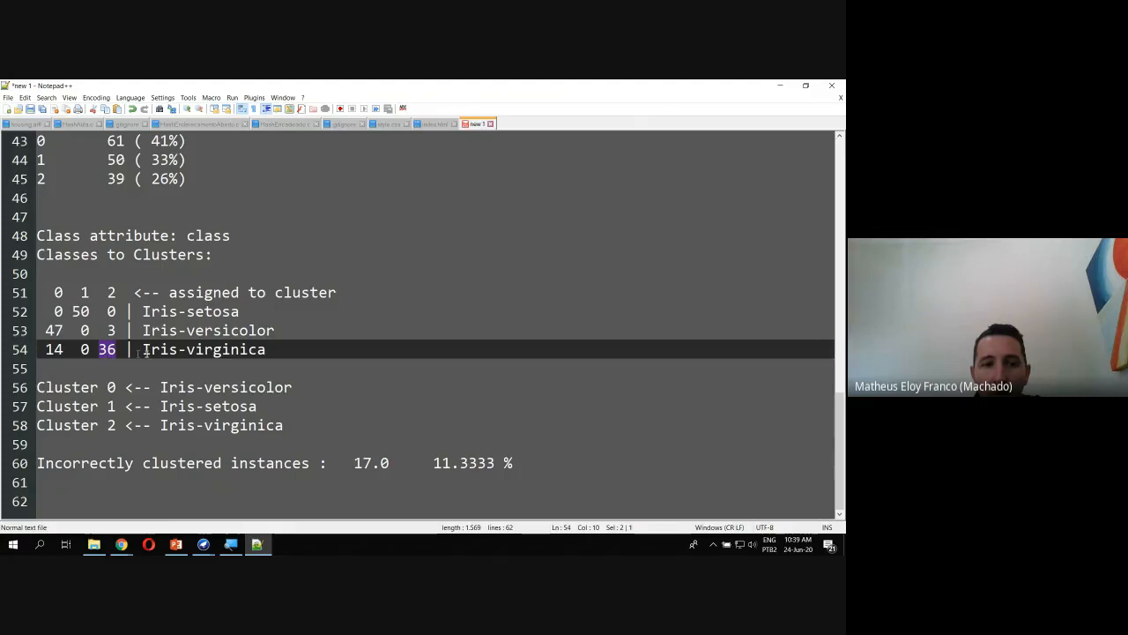
double_click(55, 350)
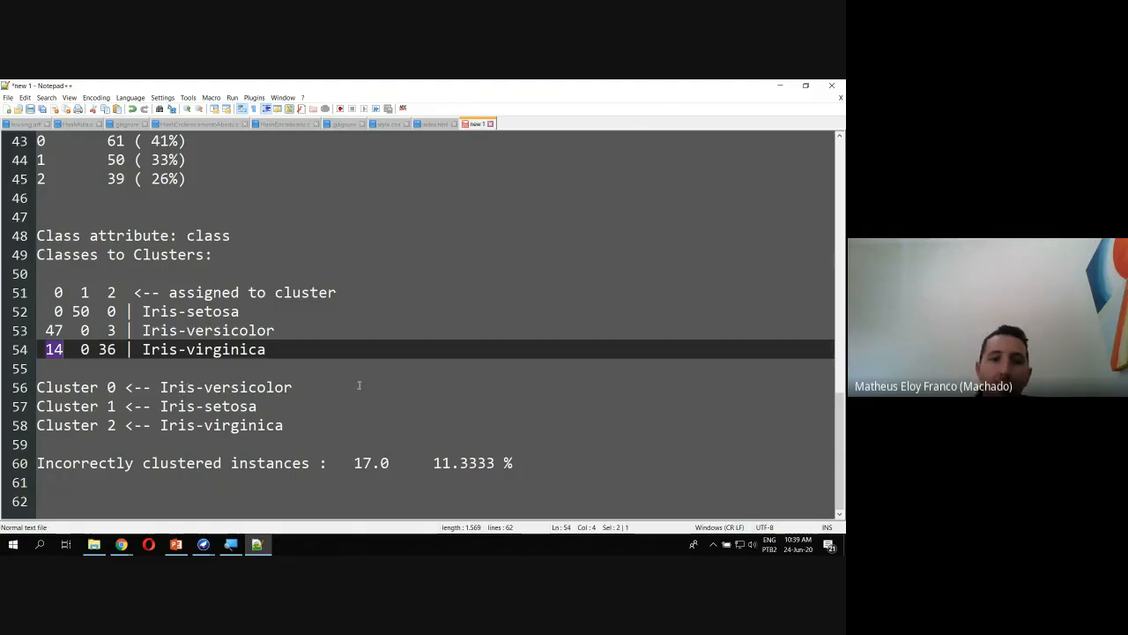
left_click(256, 312)
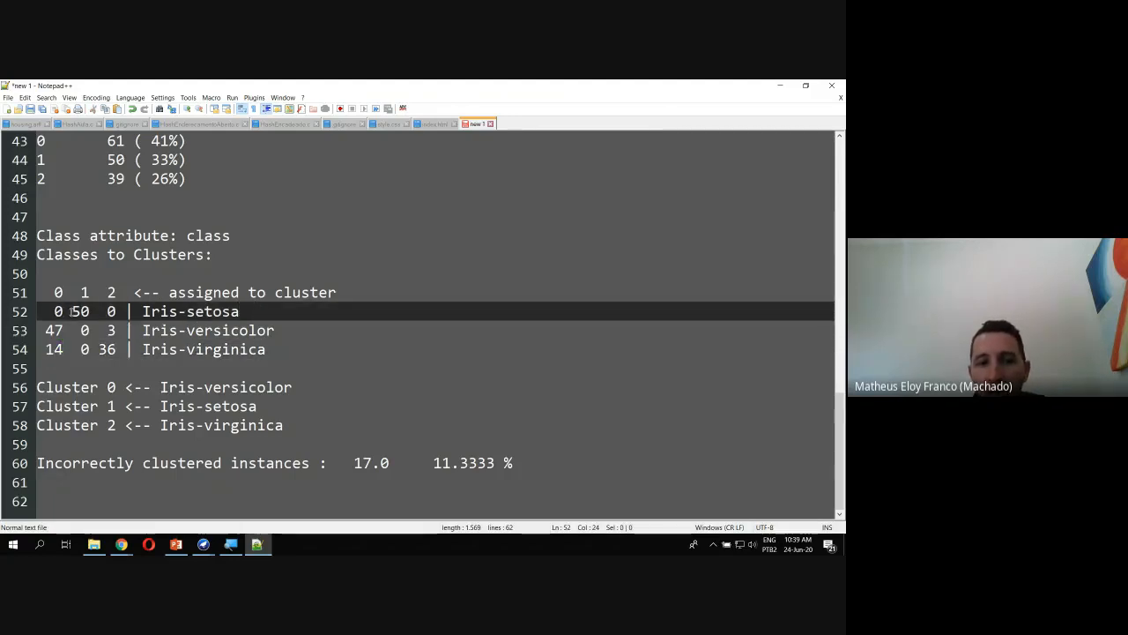
- Compare the Iris-setosa count in the Classes to Clusters matrix with the Clustered Instances distribution
left_click_drag(70, 311, 90, 311)
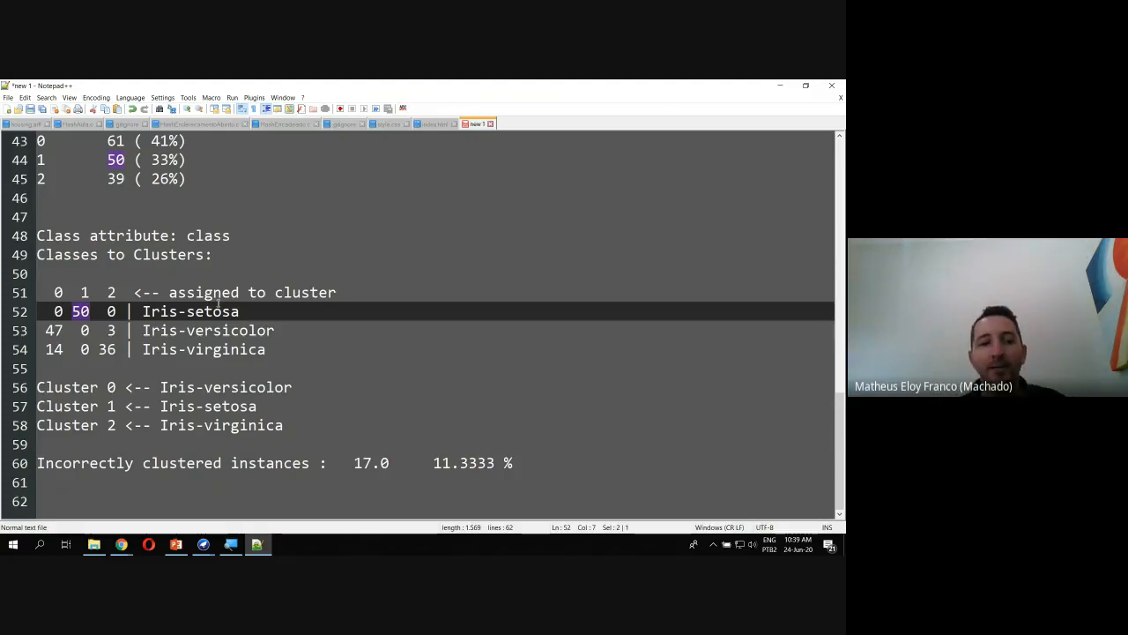
scroll(275, 289, "up", 1)
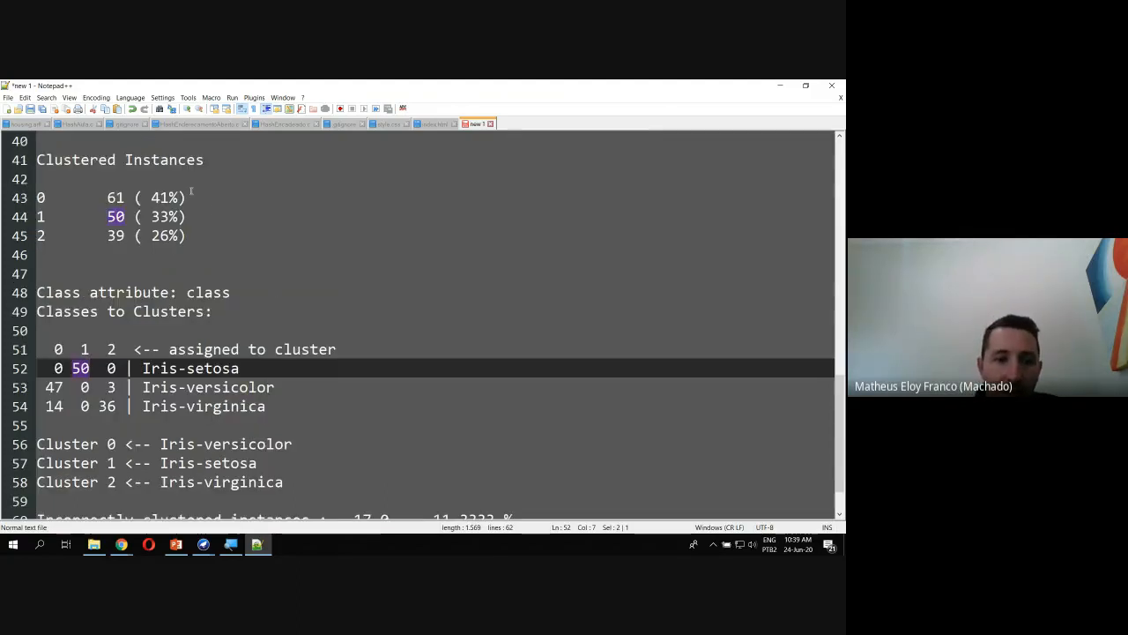
scroll(215, 212, "down", 1)
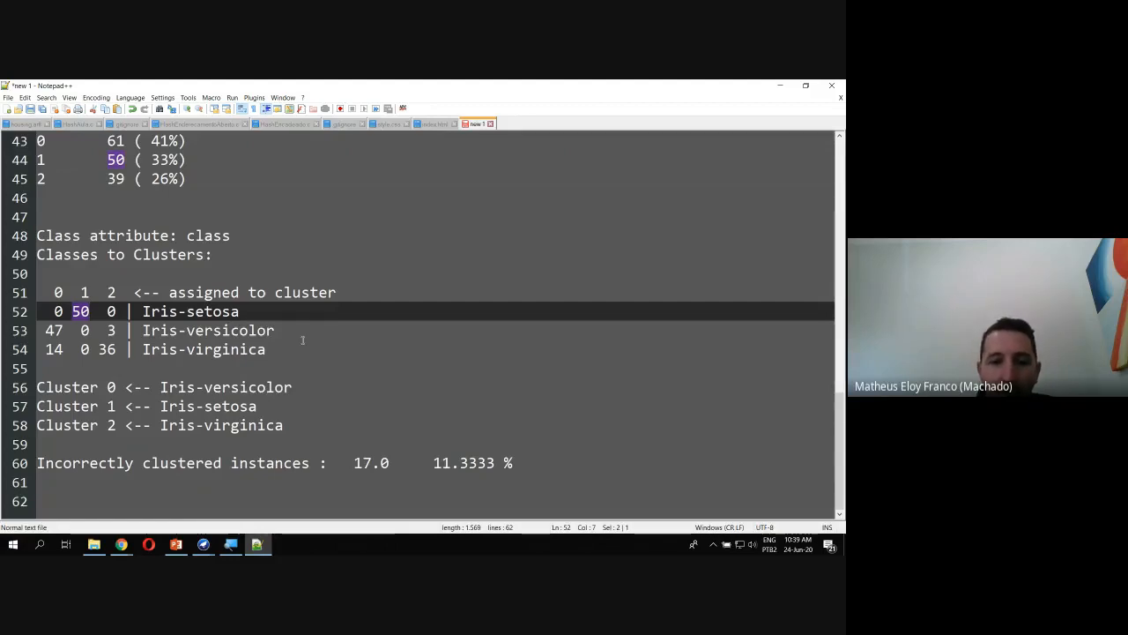
scroll(307, 342, "up", 1)
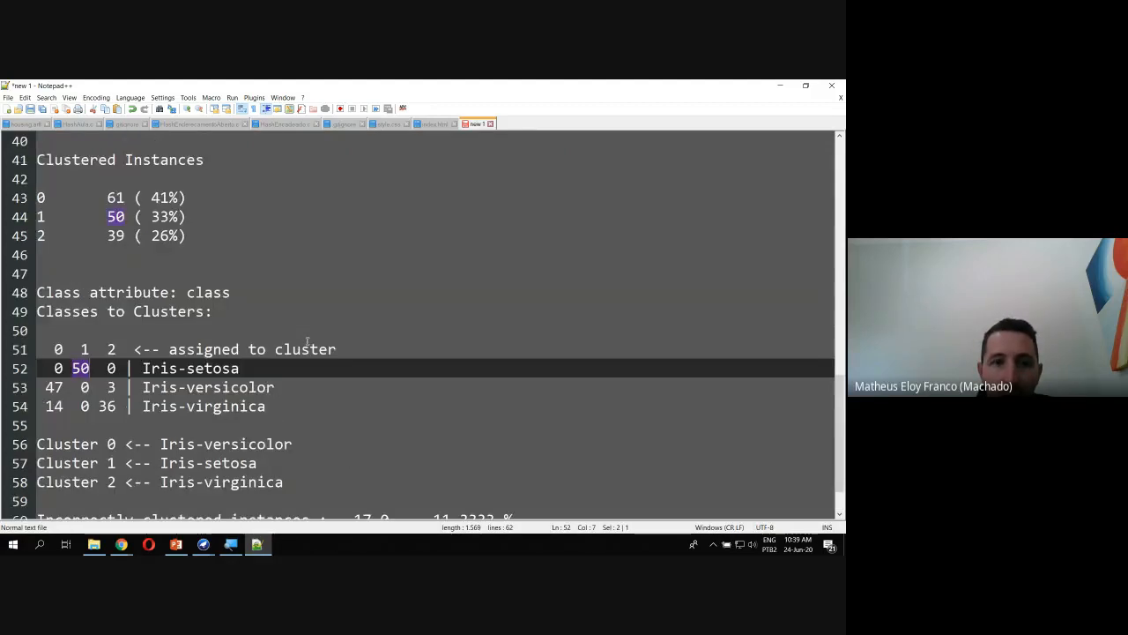
- Examine the cluster centroids table by attribute and cluster, and review the iteration, error and run information above it
scroll(307, 342, "up", 6)
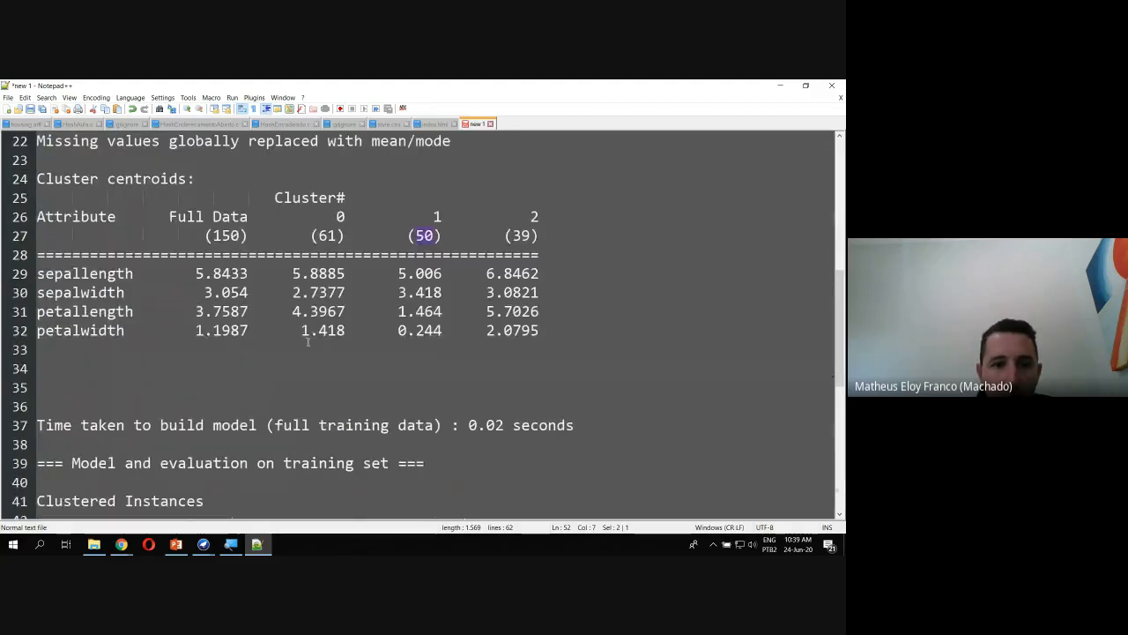
scroll(308, 342, "up", 1)
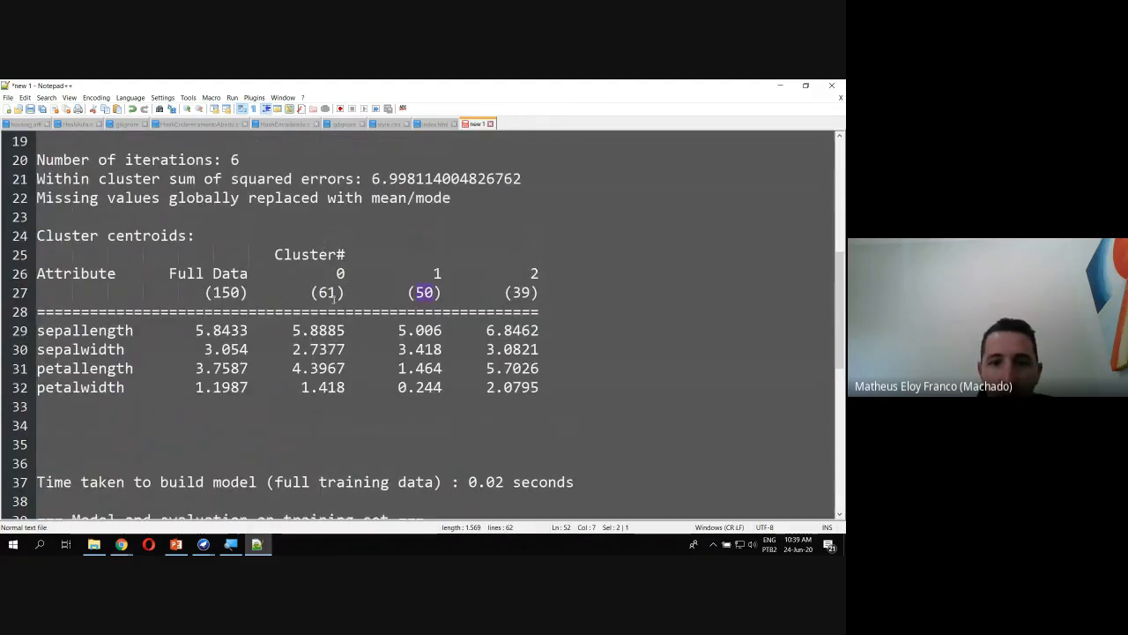
left_click(334, 296)
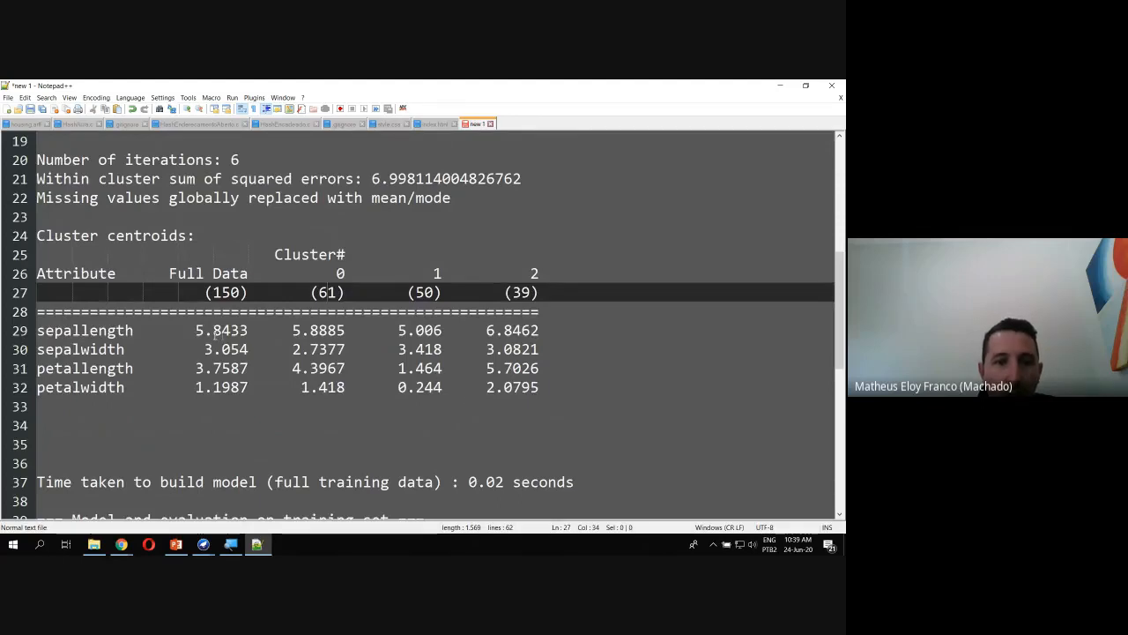
left_click_drag(196, 334, 149, 325)
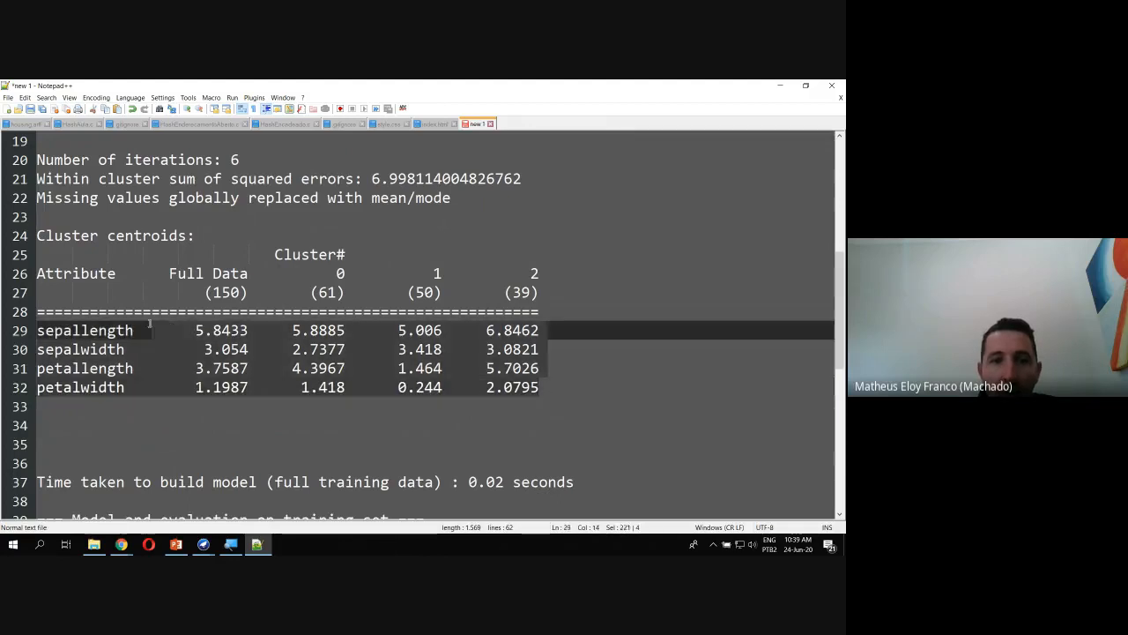
left_click(256, 330)
scroll(437, 349, "up", 1)
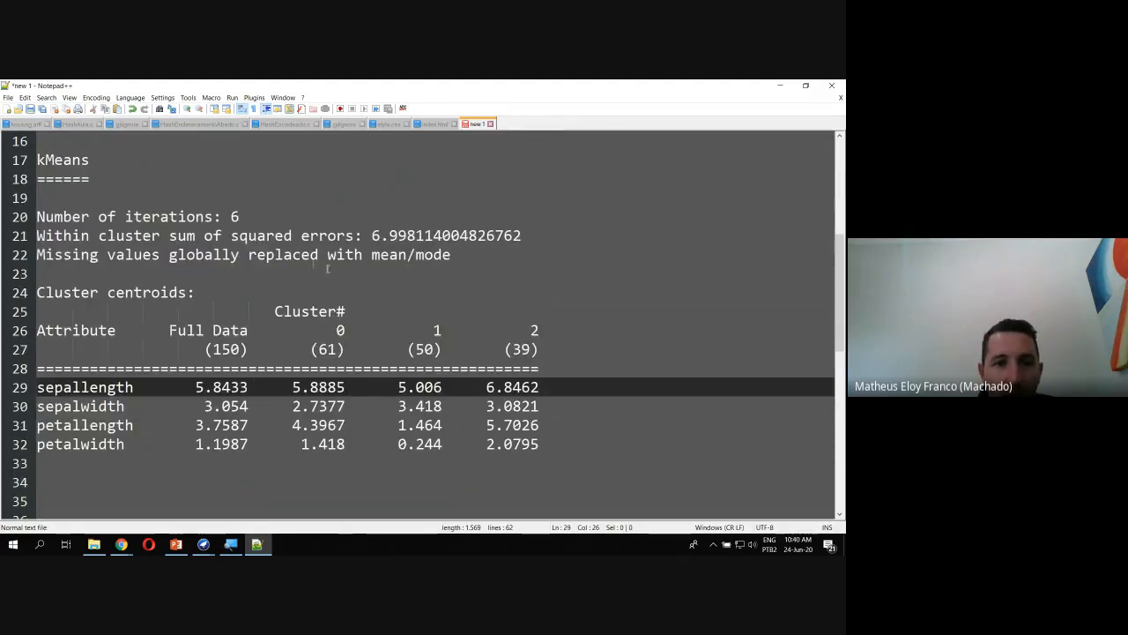
scroll(494, 229, "up", 1)
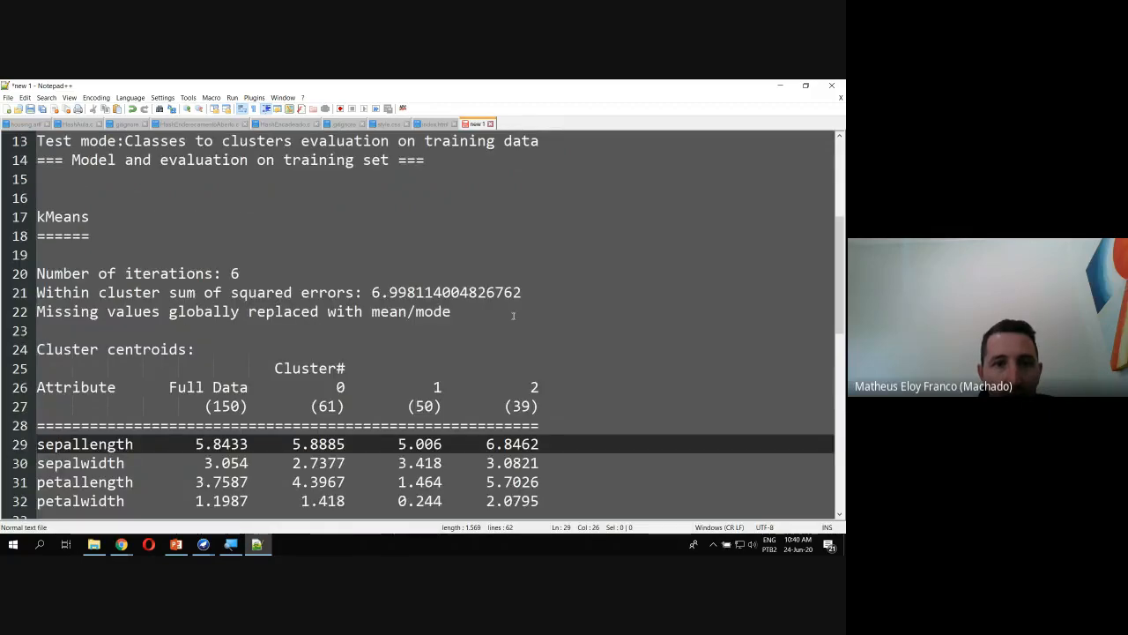
scroll(516, 319, "up", 4)
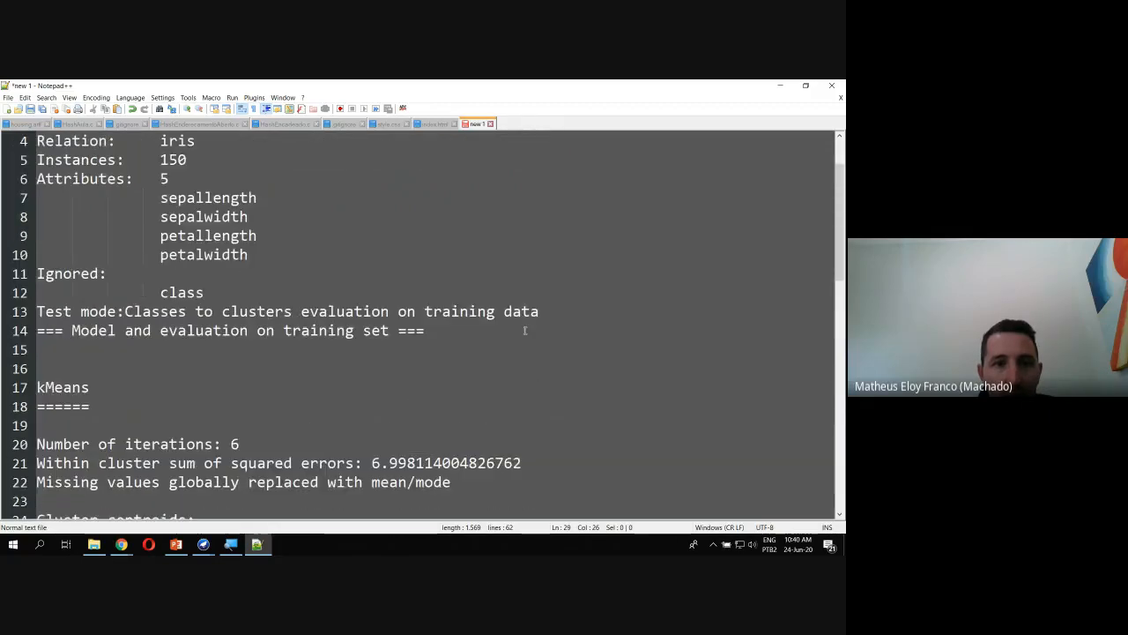
- Close the new 1 document without saving and switch to Weka Explorer, magnified to 150%
left_click(491, 123)
left_click(421, 349)
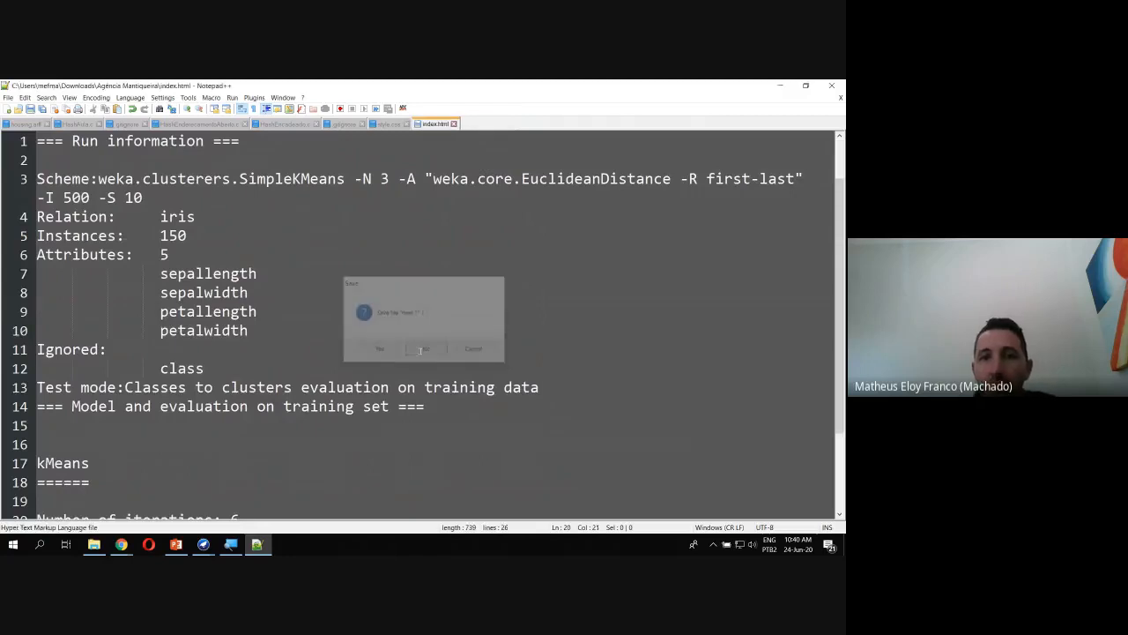
key("alt+Tab")
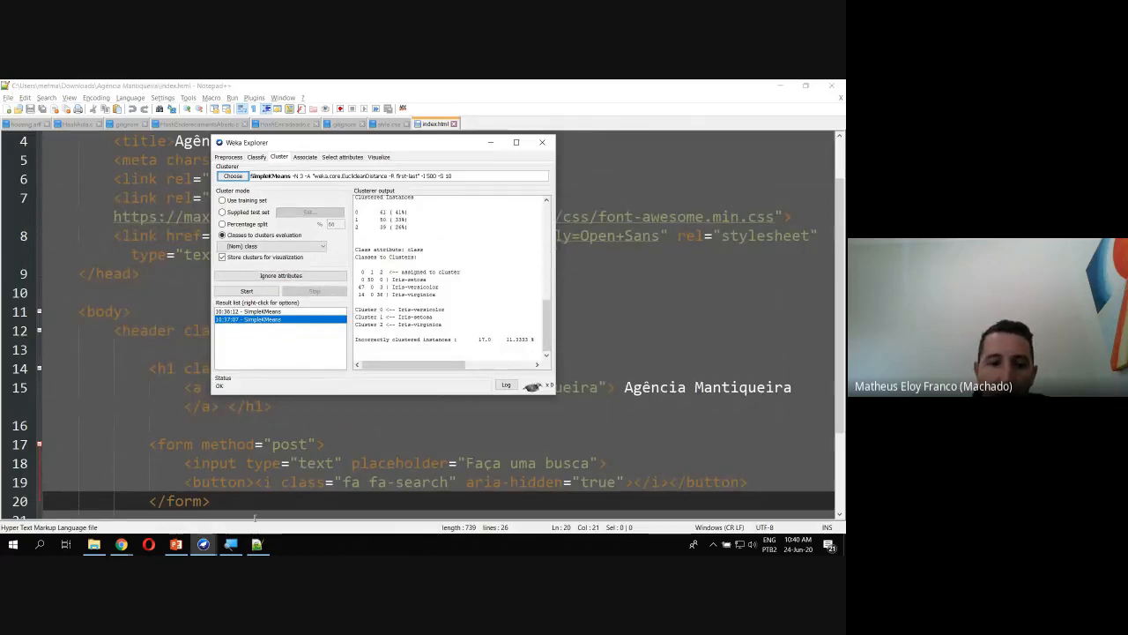
left_click(230, 544)
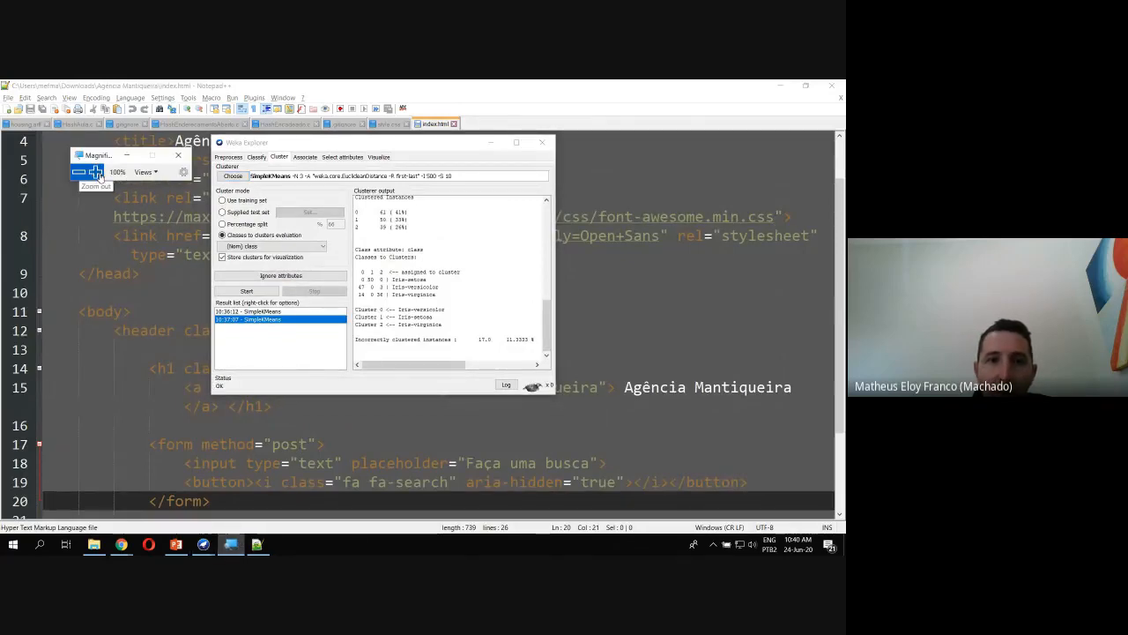
left_click(95, 172)
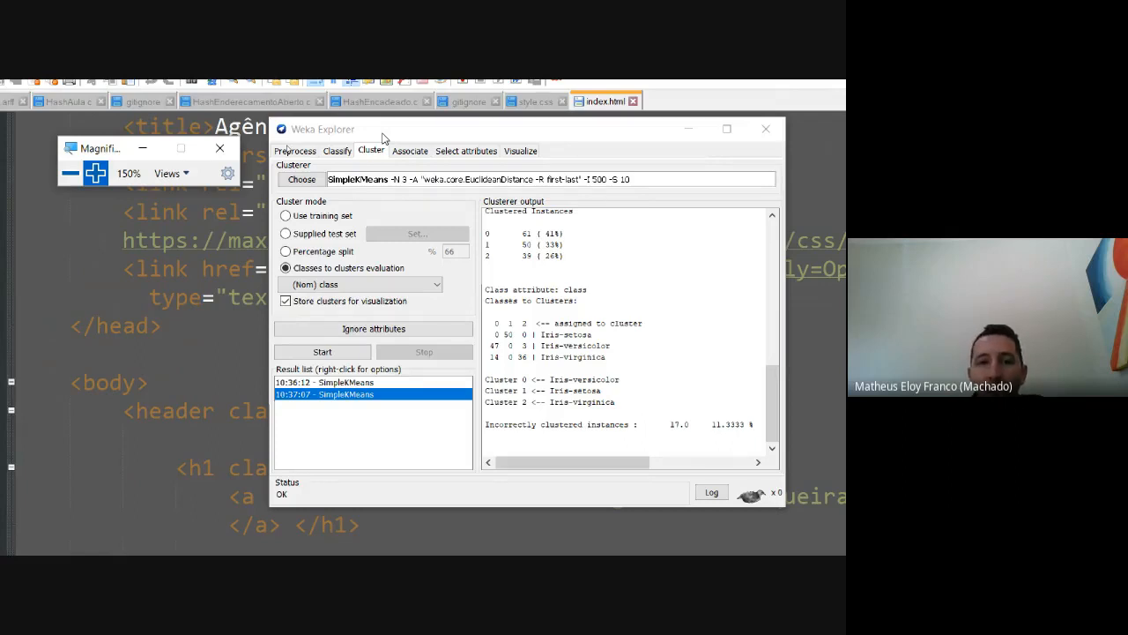
- Remove the class attribute from the iris dataset in preprocessing
left_click(295, 151)
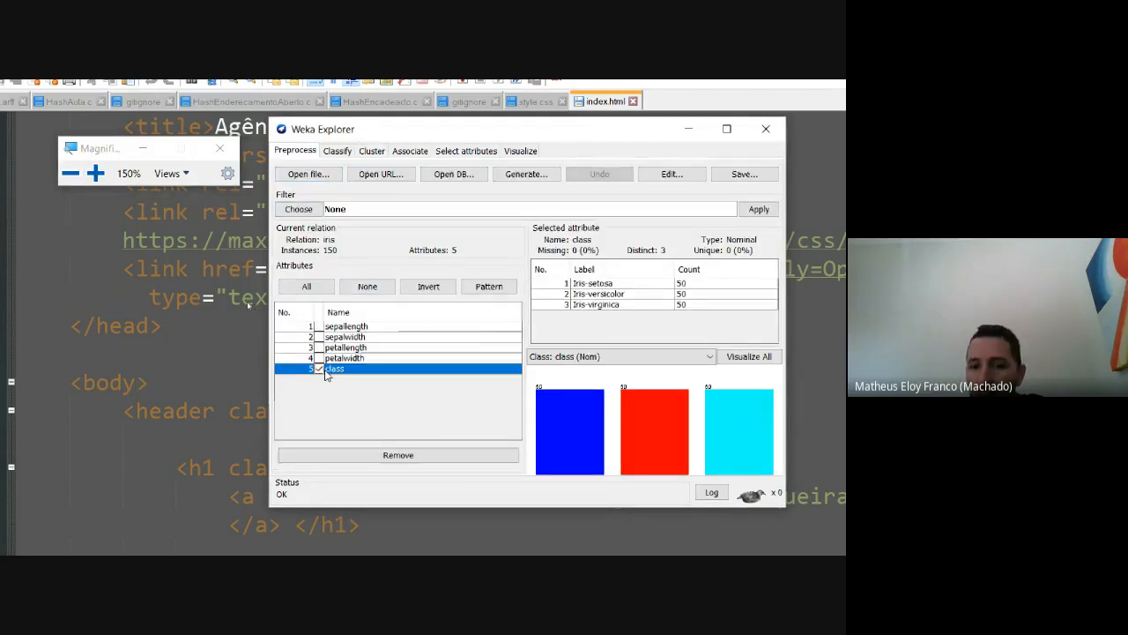
left_click(319, 369)
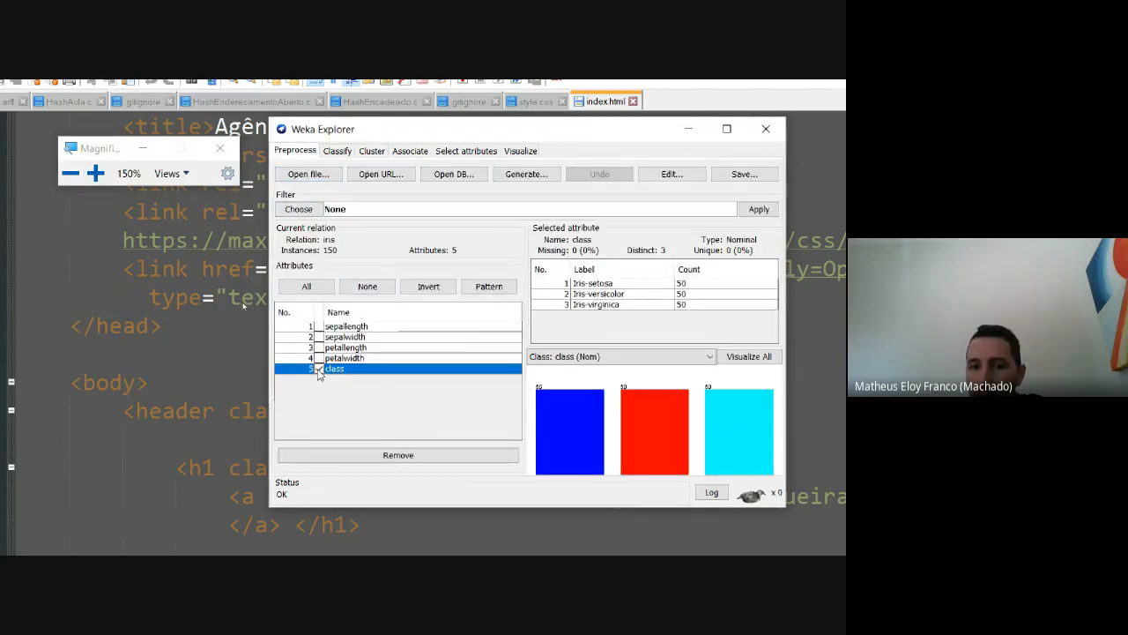
left_click(95, 173)
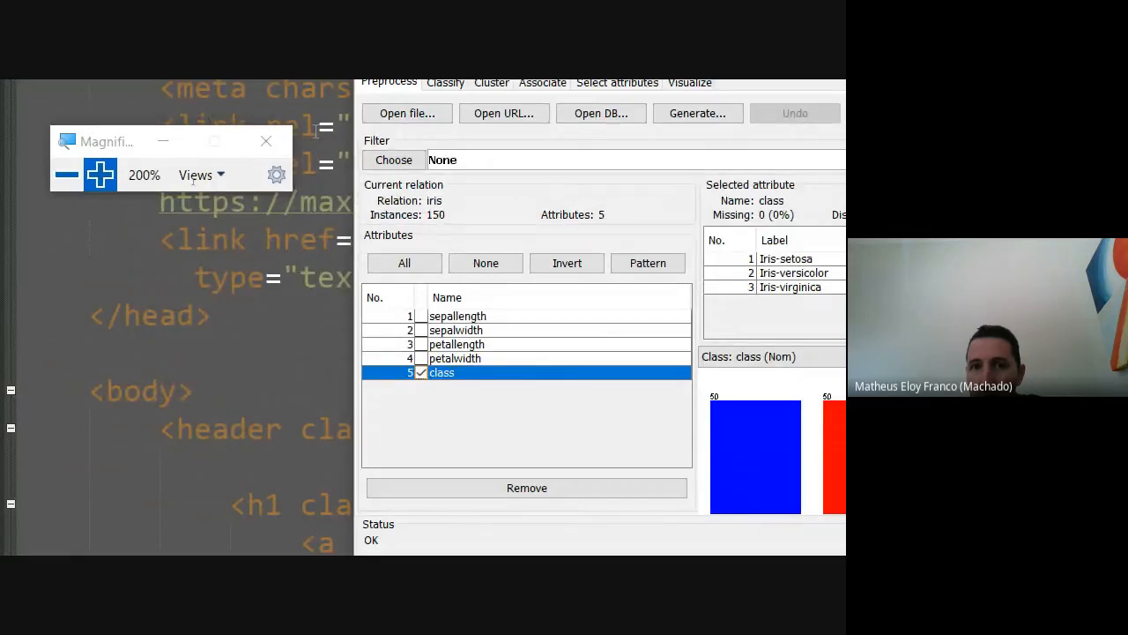
left_click(368, 87)
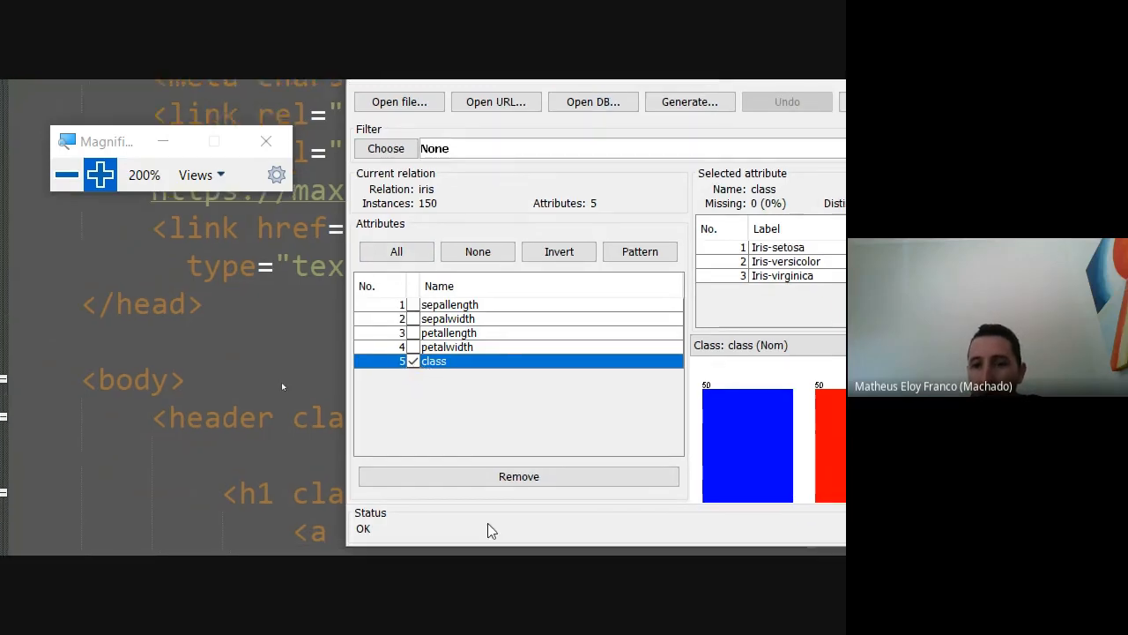
left_click(465, 477)
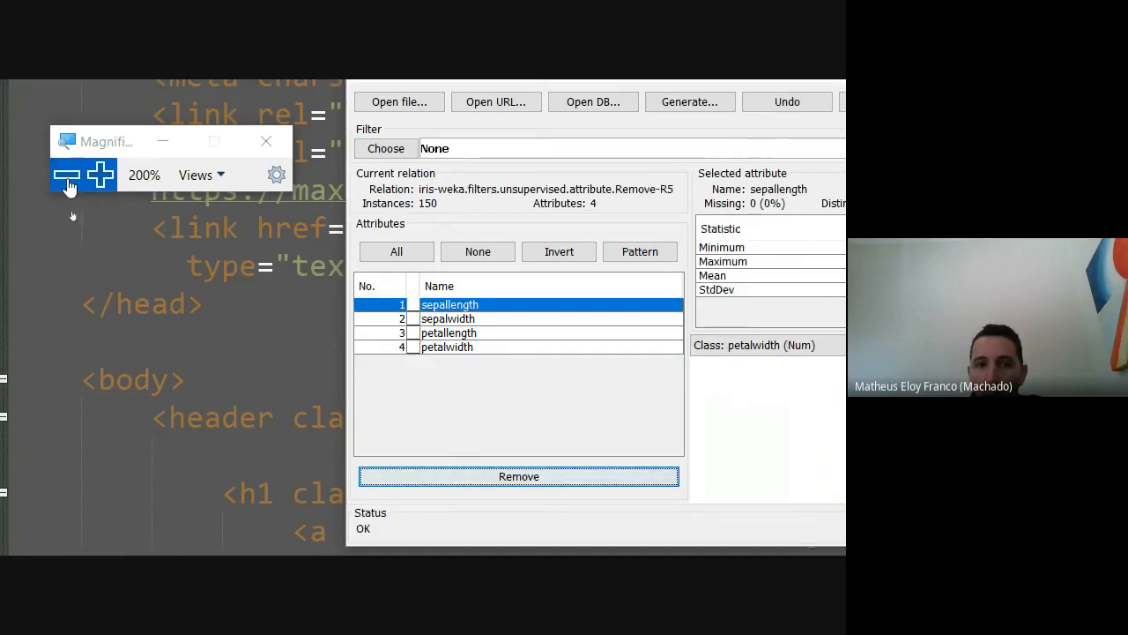
- Review the statistics of the remaining sepallength, sepalwidth, petallength and petalwidth attributes
left_click(69, 185)
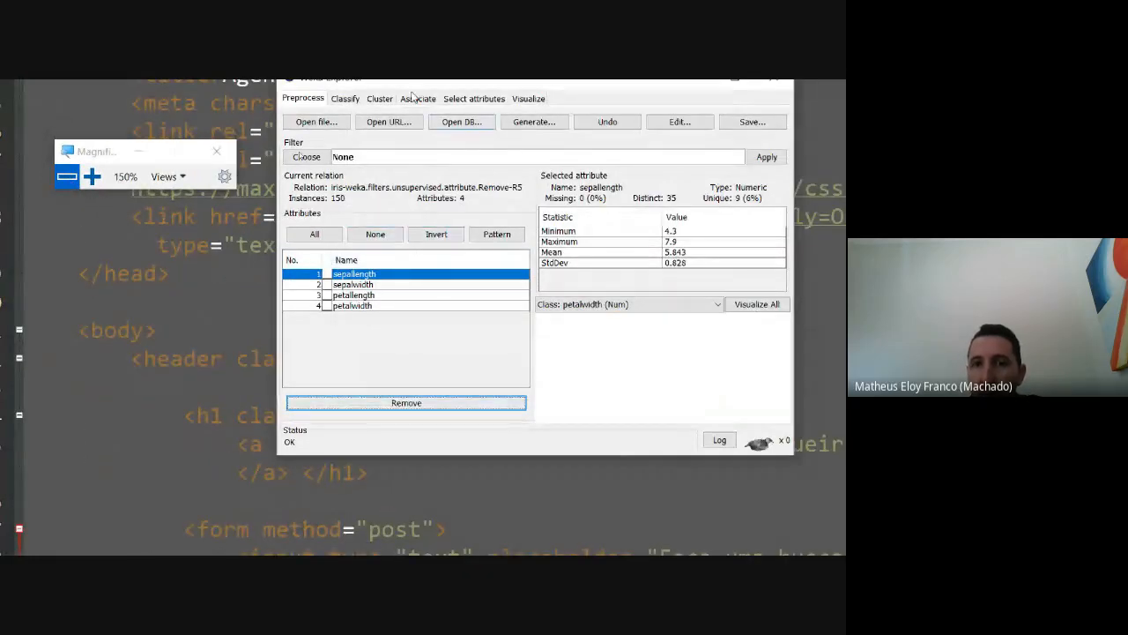
left_click_drag(394, 84, 361, 116)
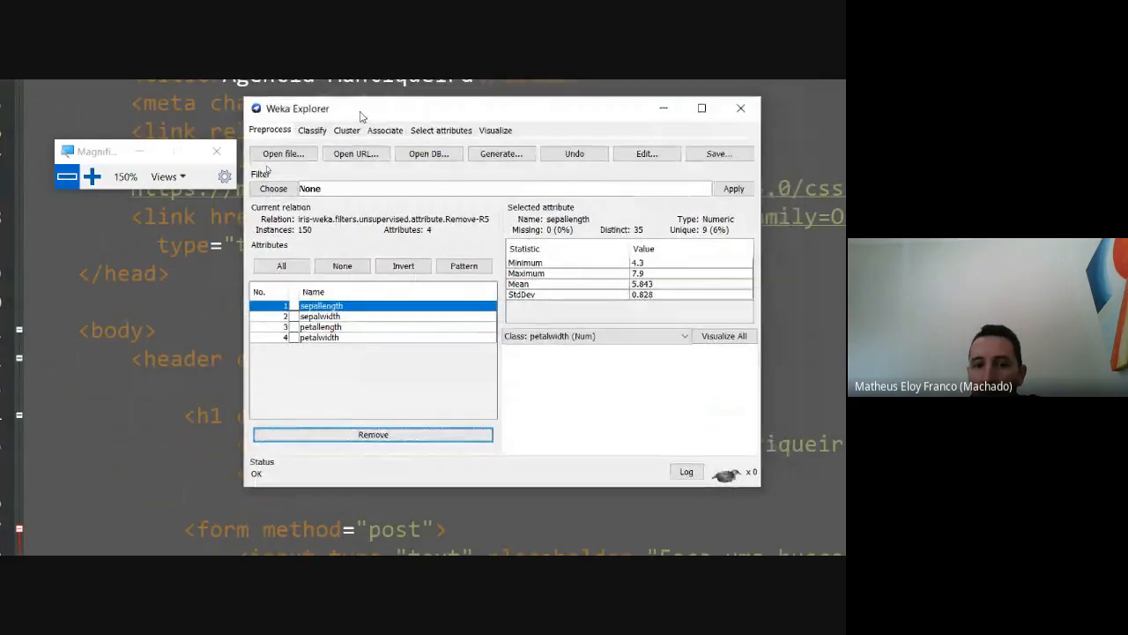
left_click(346, 317)
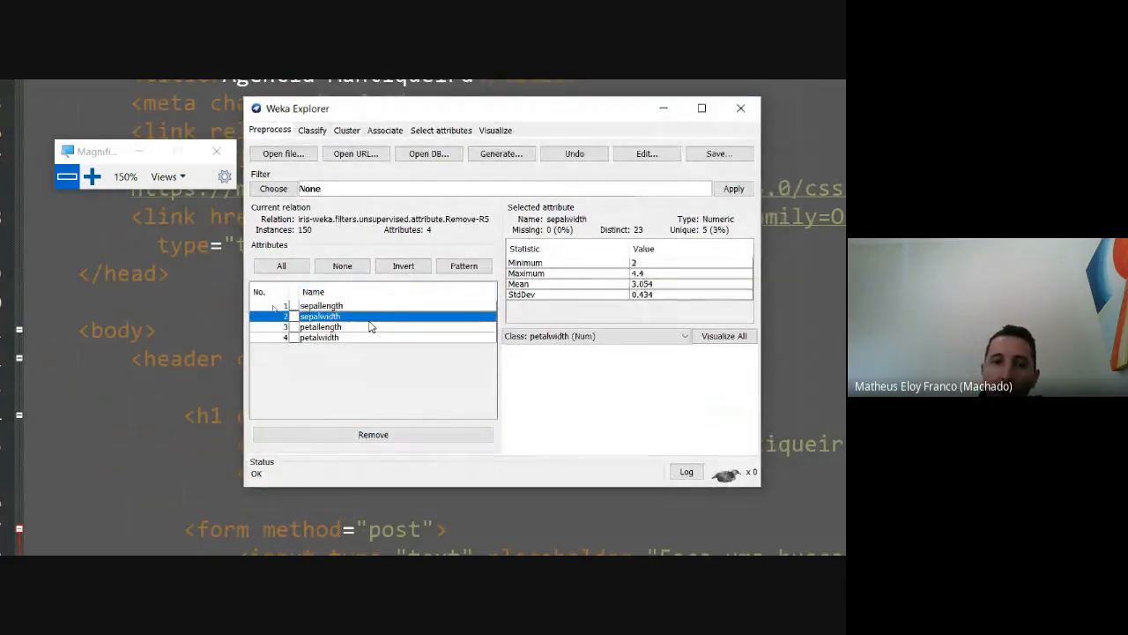
key("Down")
key("Down")
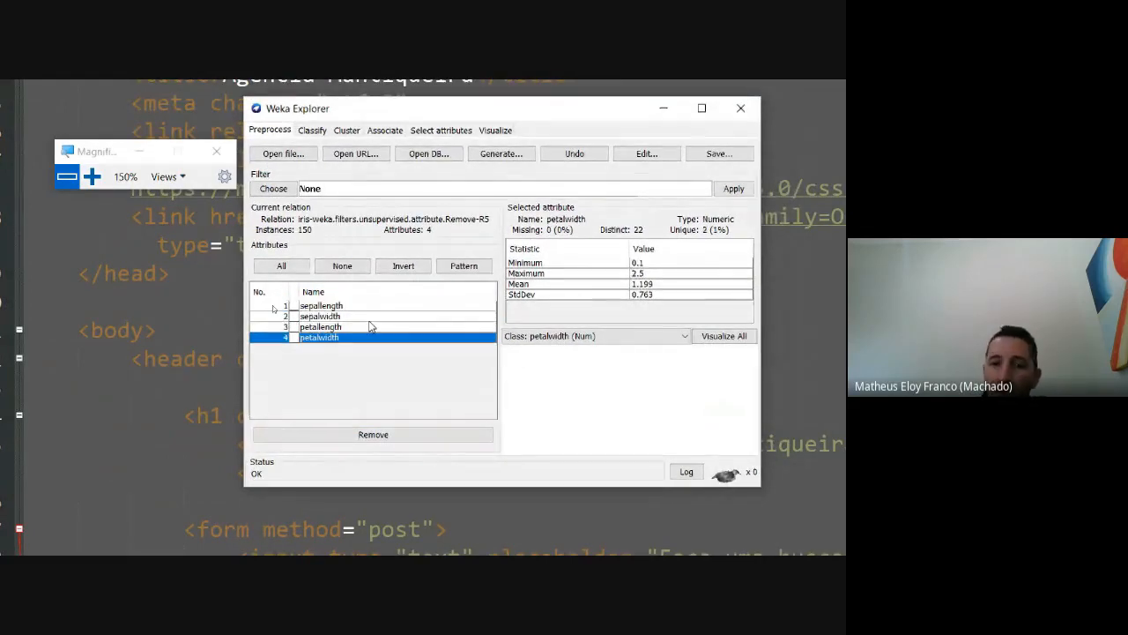
key("Up")
key("Up")
key("Up")
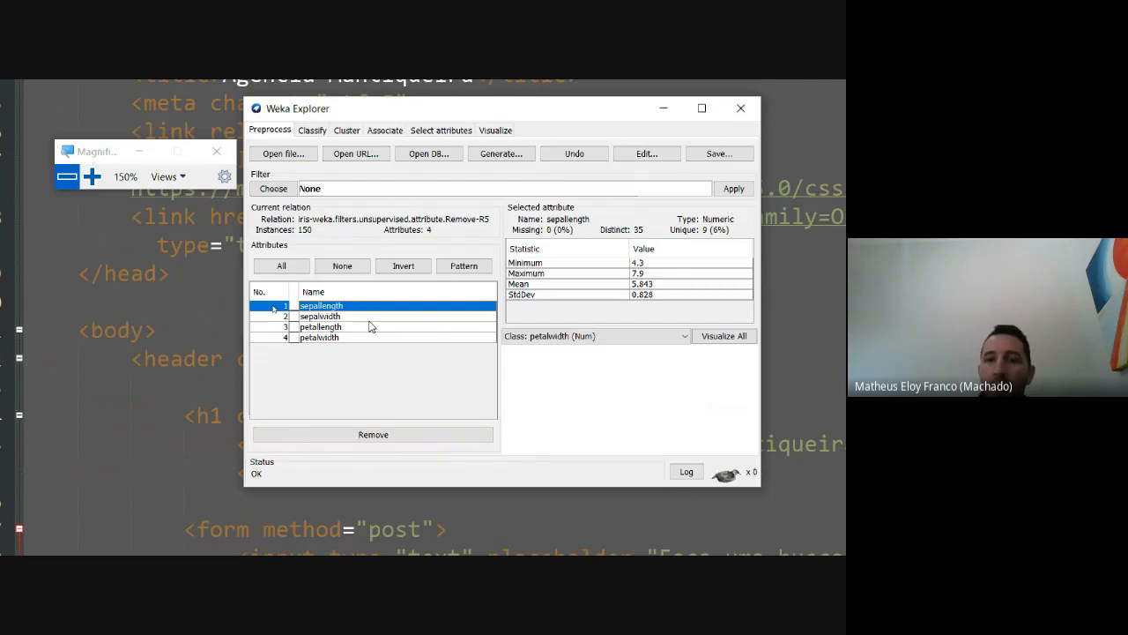
key("Down")
key("Down")
key("Down")
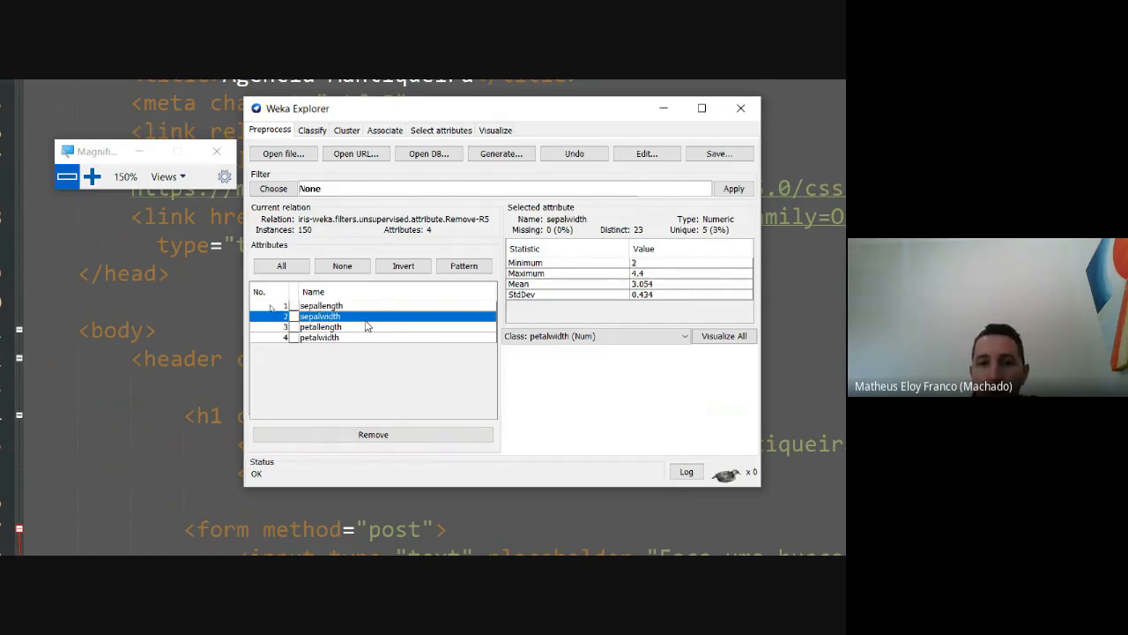
key("Up")
key("Down")
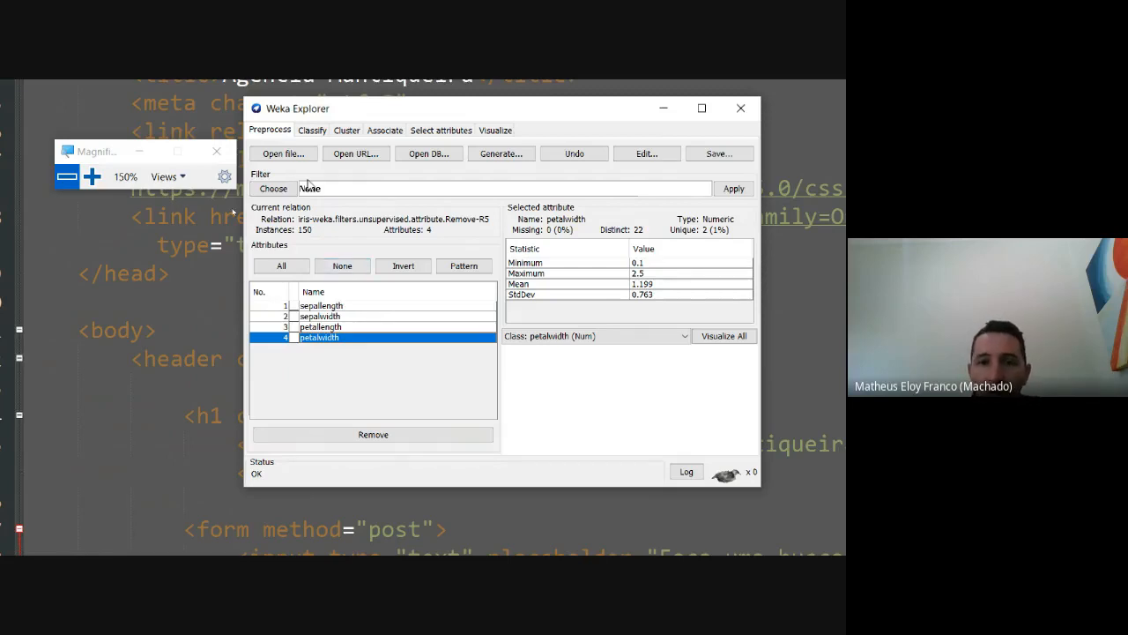
- Run SimpleKMeans in the Use training set cluster mode and review its centroids and clustered instances
left_click(344, 132)
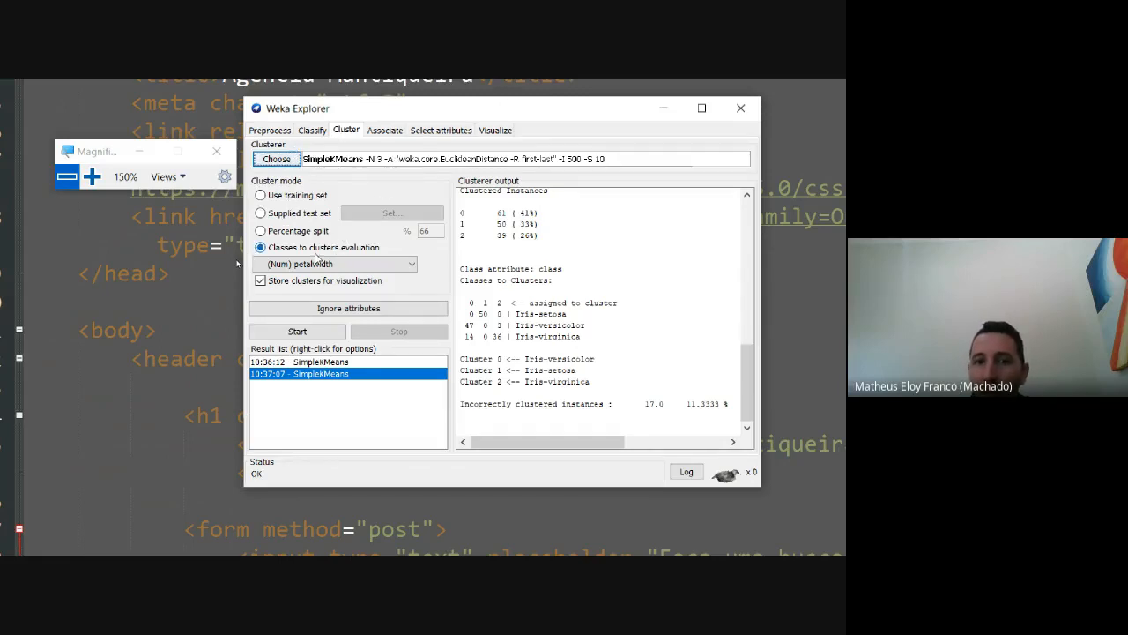
left_click(285, 197)
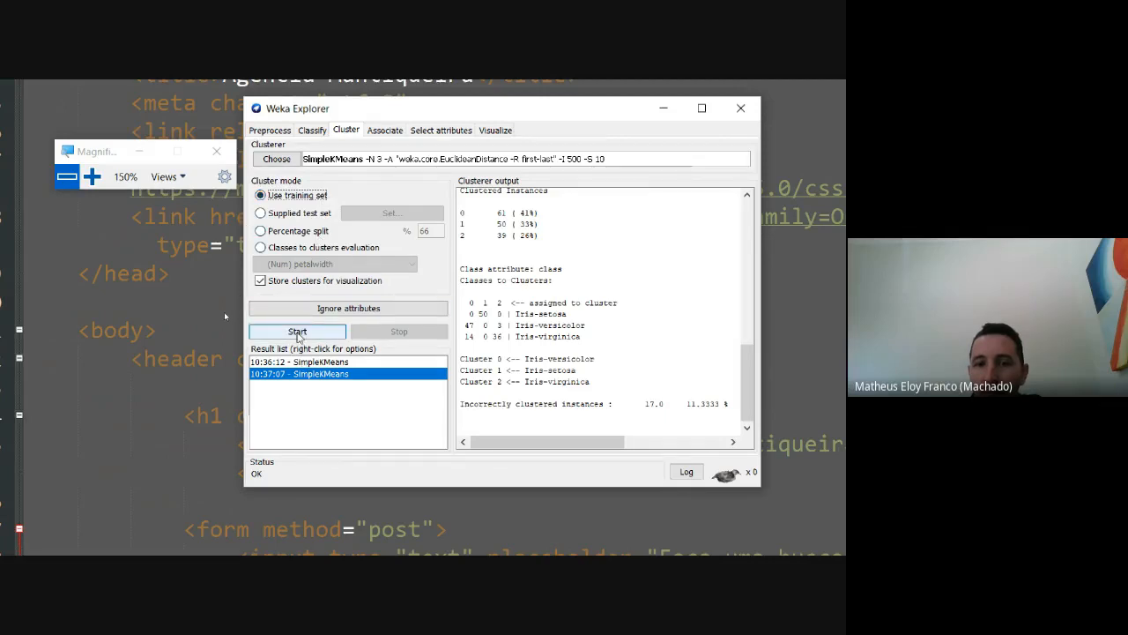
left_click(297, 339)
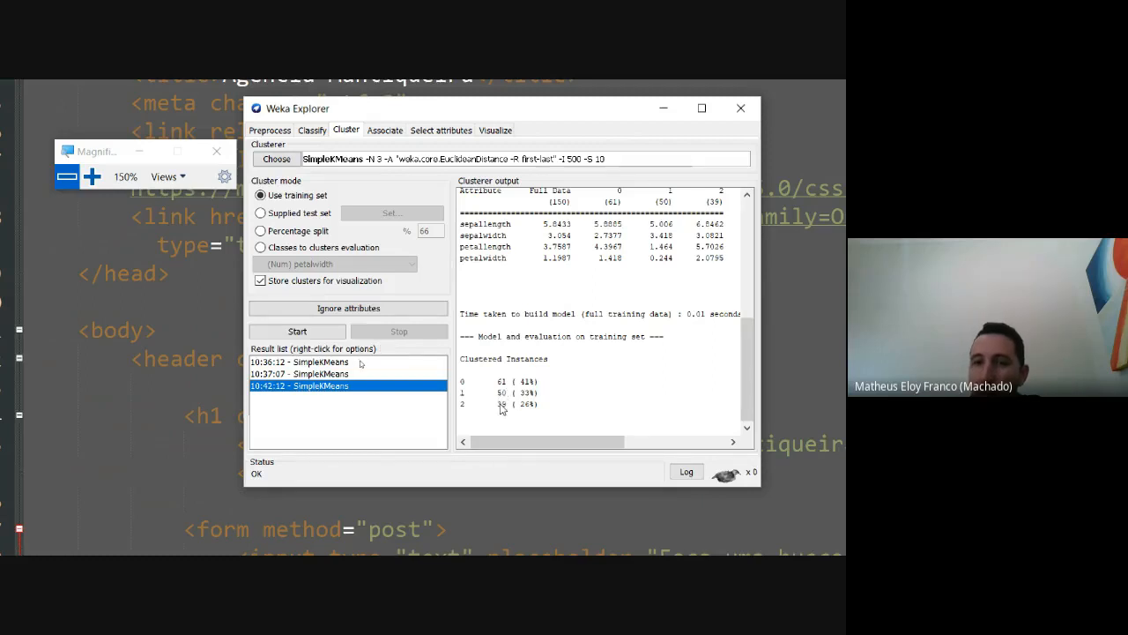
scroll(557, 366, "up", 10)
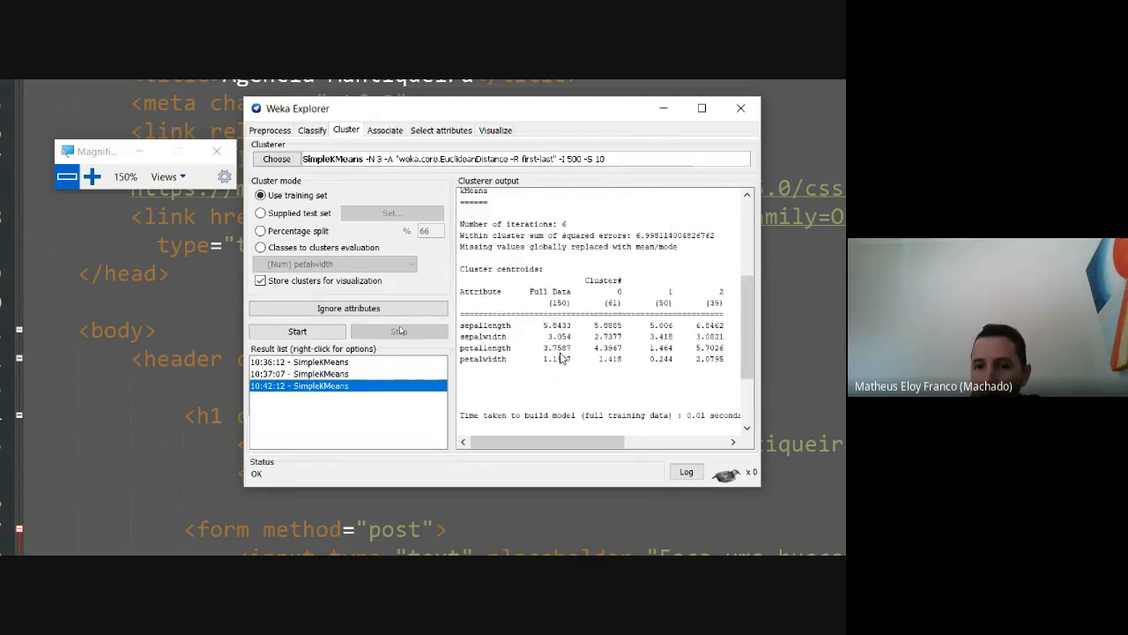
scroll(568, 347, "down", 10)
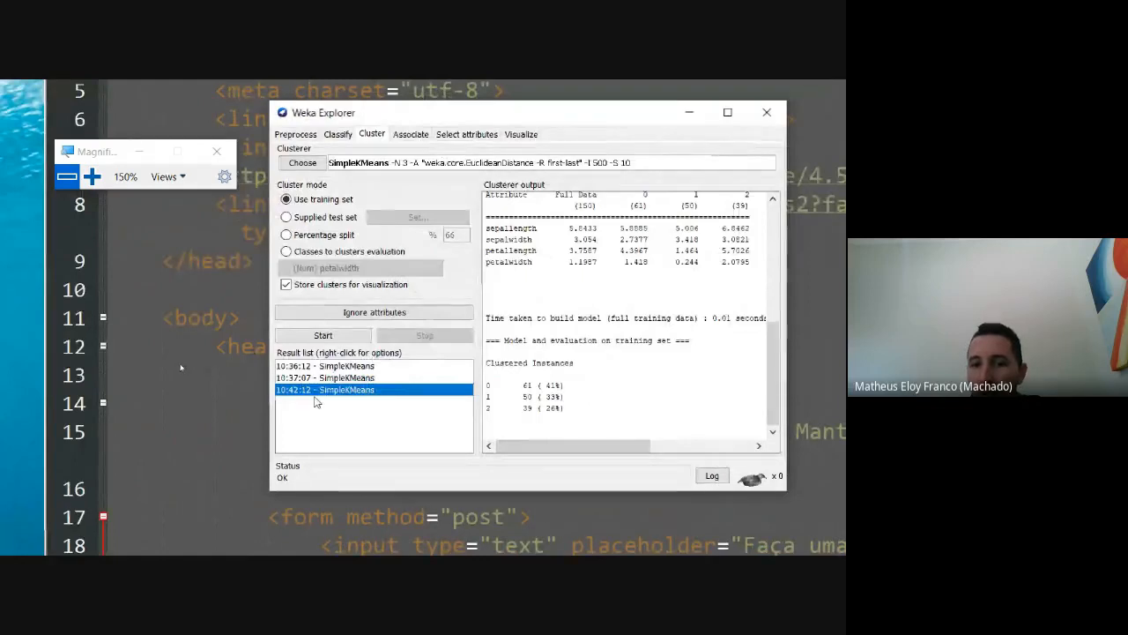
right_click(385, 395)
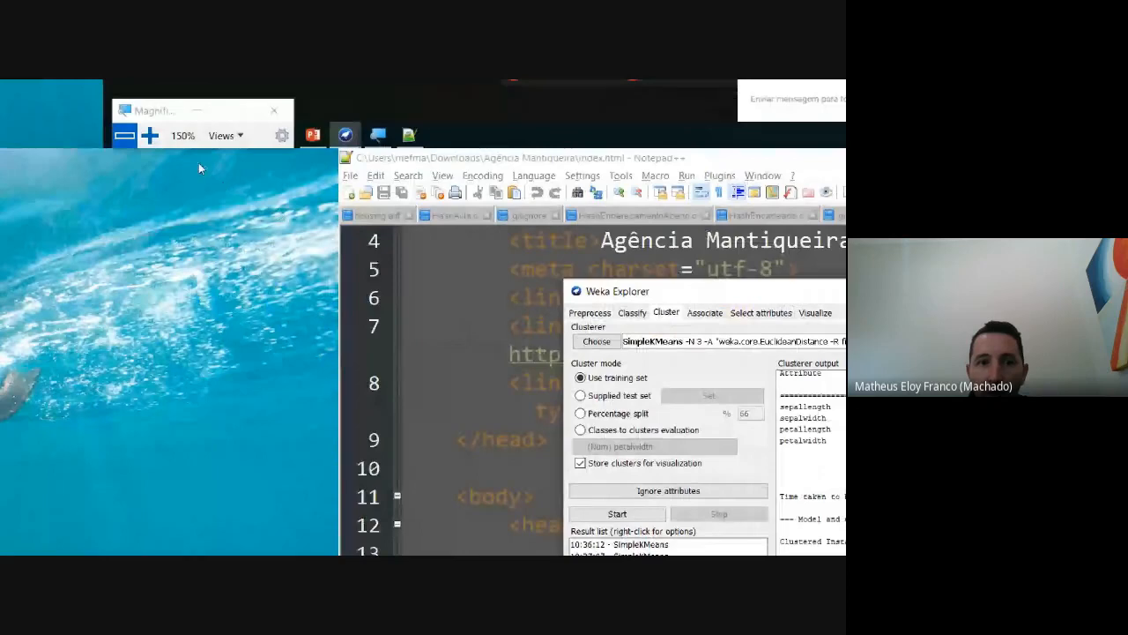
left_click(124, 135)
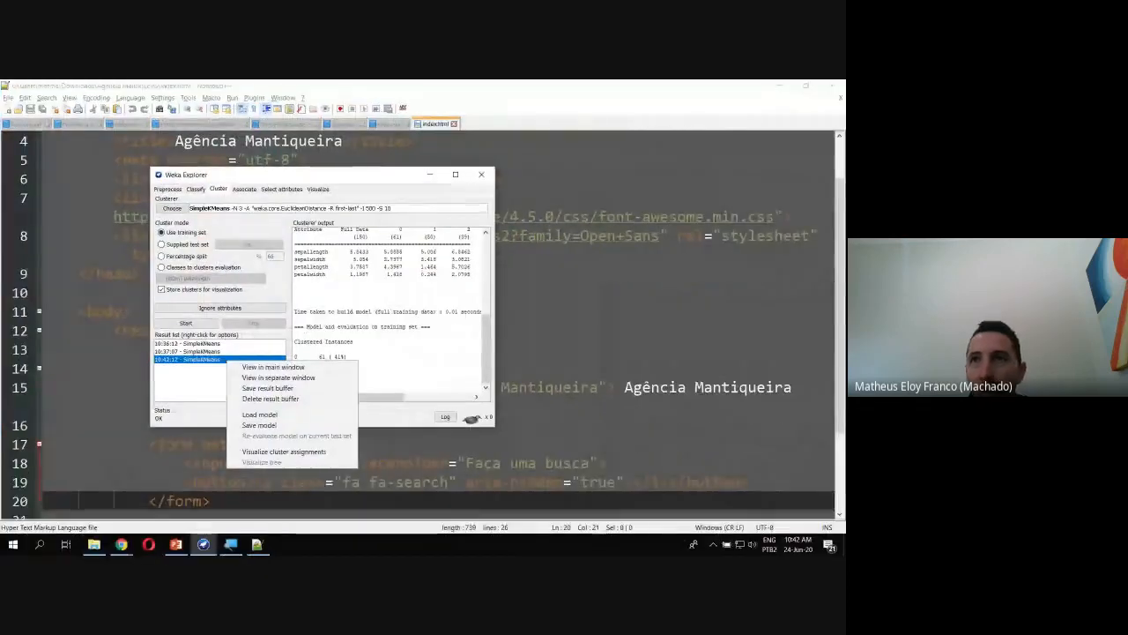
left_click(196, 369)
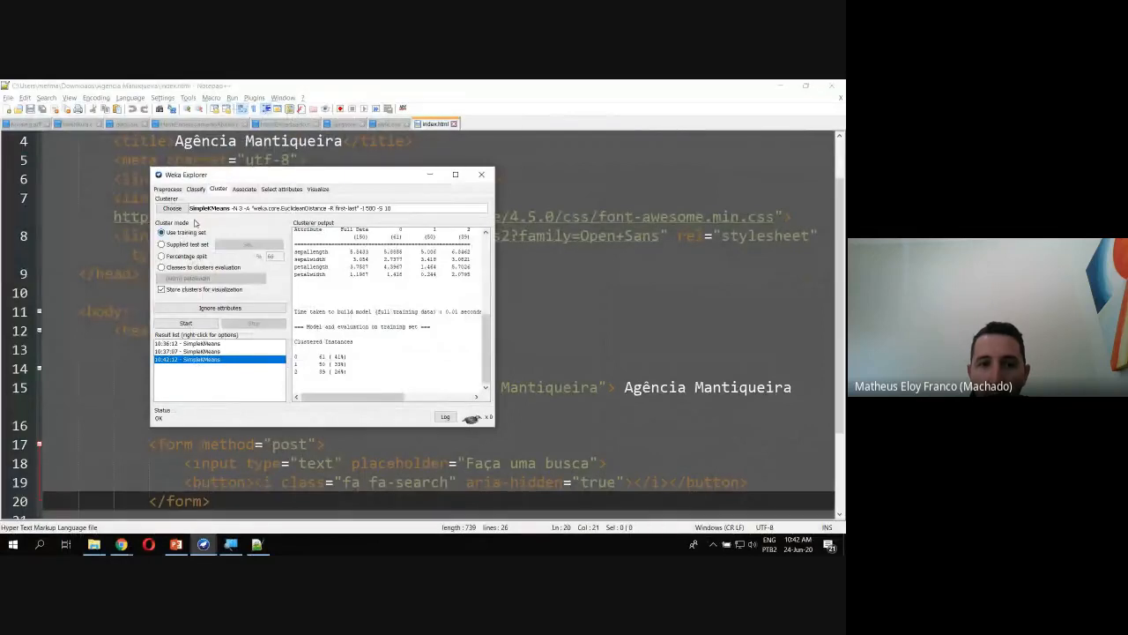
- Check the preprocessed attributes and the Use training set mode, and open the cluster assignments visualization of the latest SimpleKMeans result
left_click(168, 189)
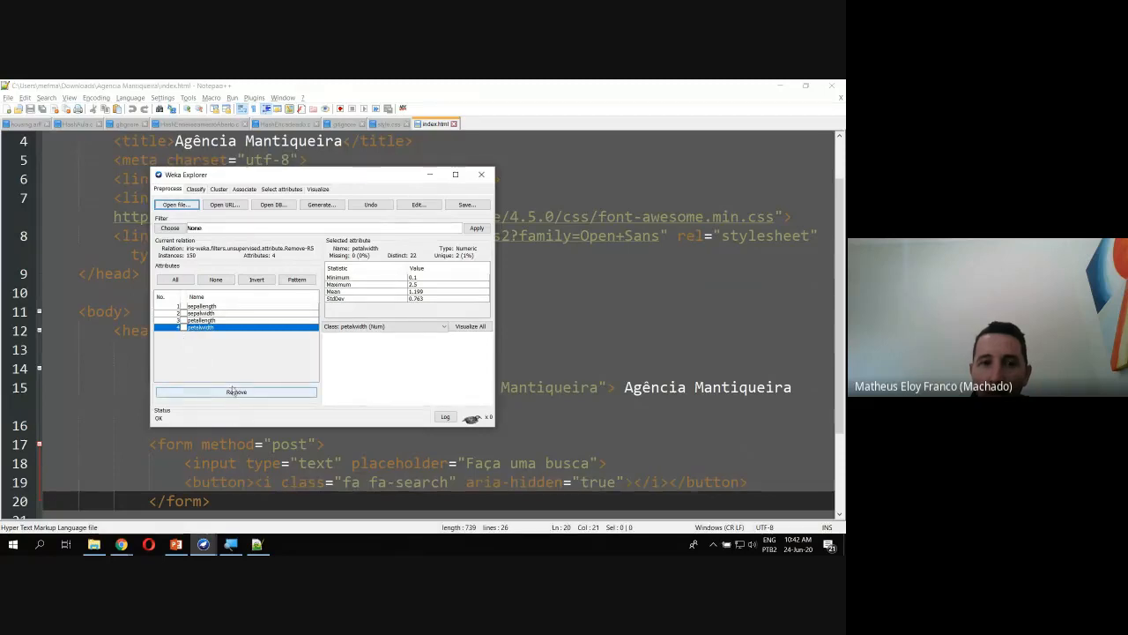
left_click(219, 190)
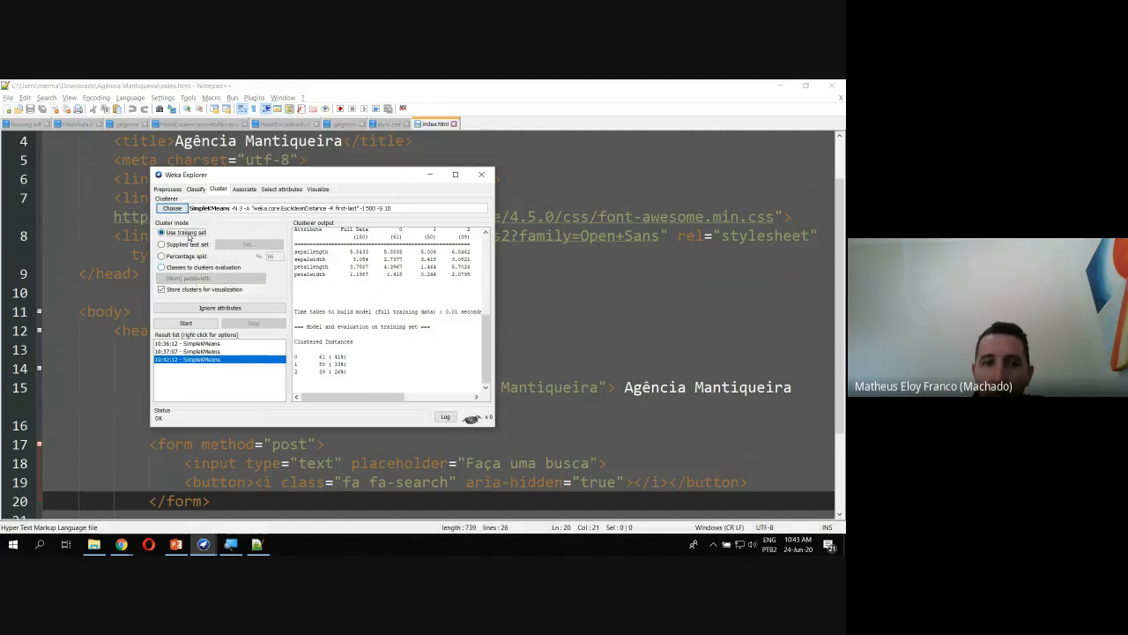
left_click(188, 235)
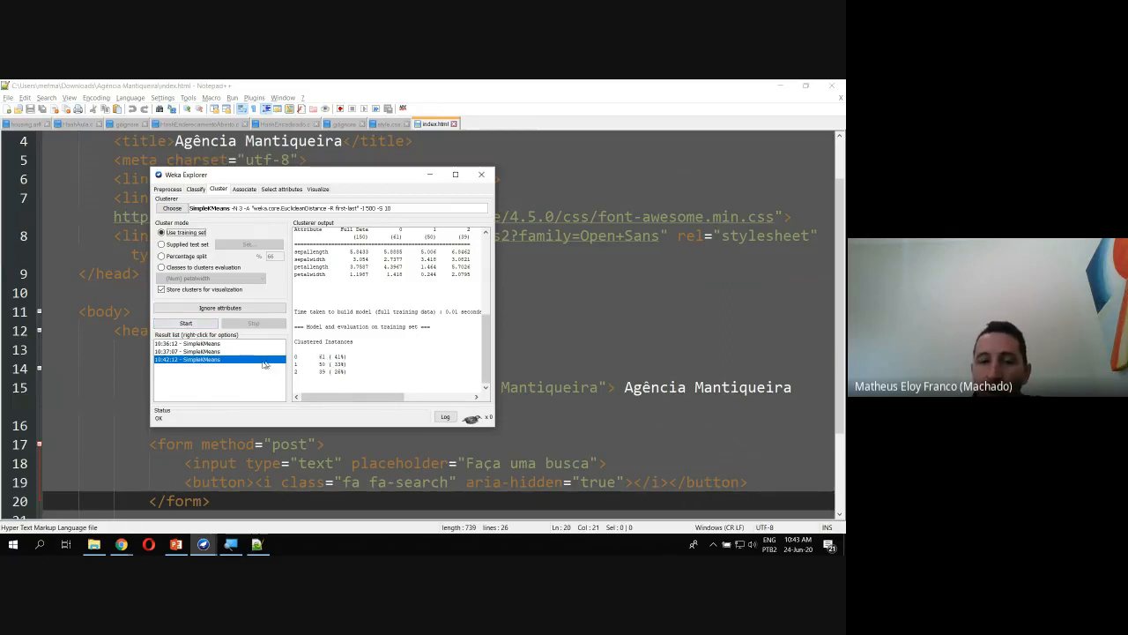
right_click(203, 362)
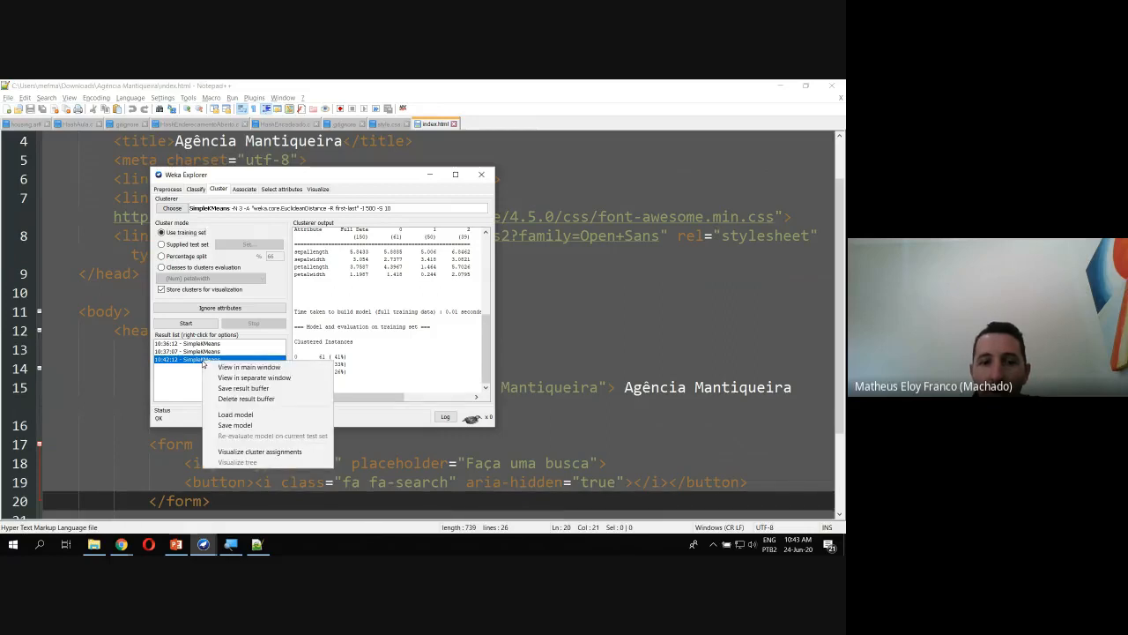
left_click(314, 454)
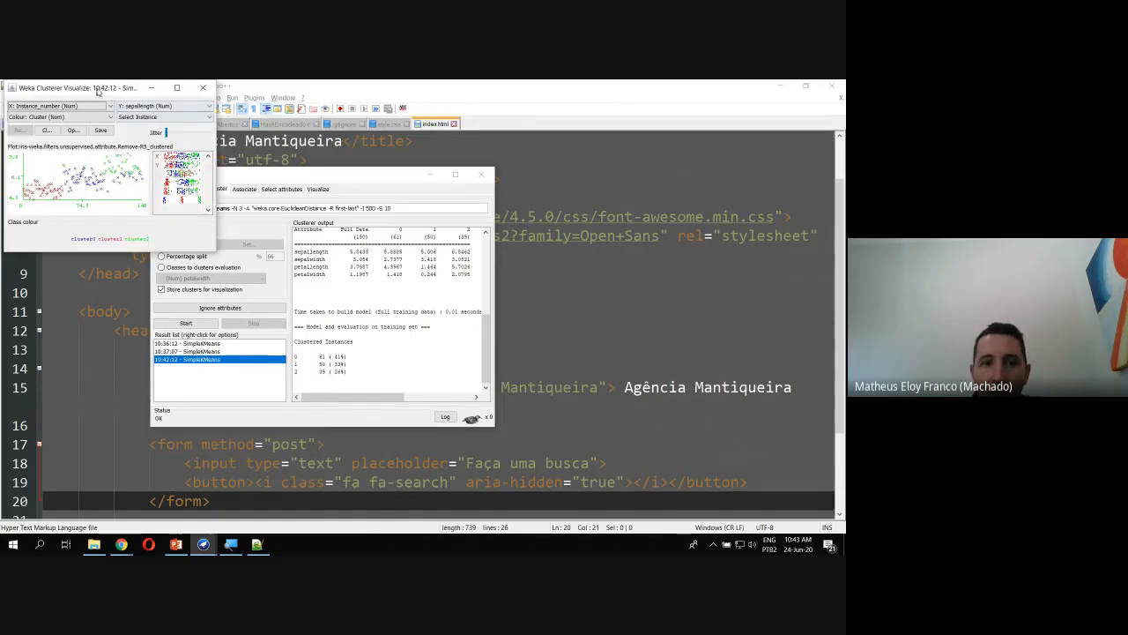
left_click_drag(97, 91, 427, 182)
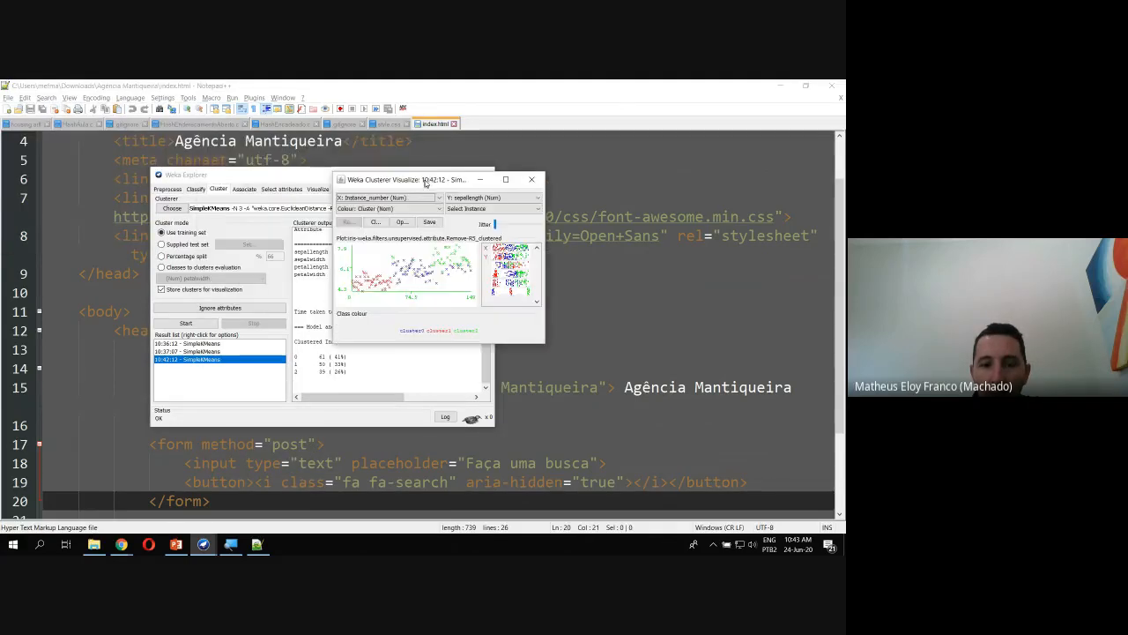
- Magnify the screen to 150% and bring the cluster visualization window into clear view
left_click(230, 544)
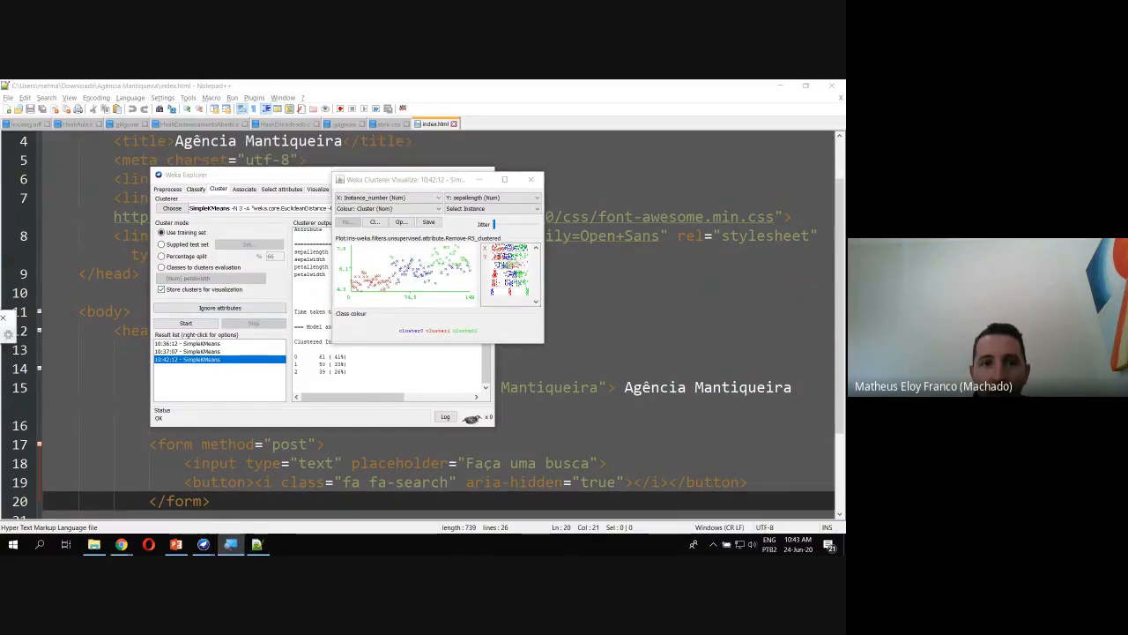
key("super+plus")
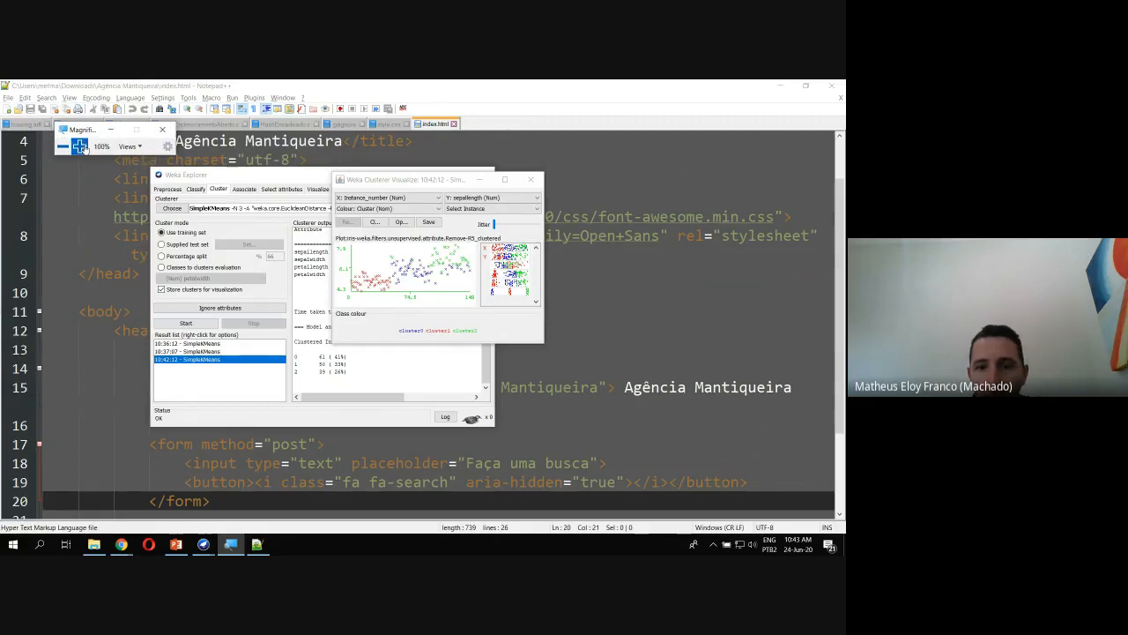
left_click(80, 146)
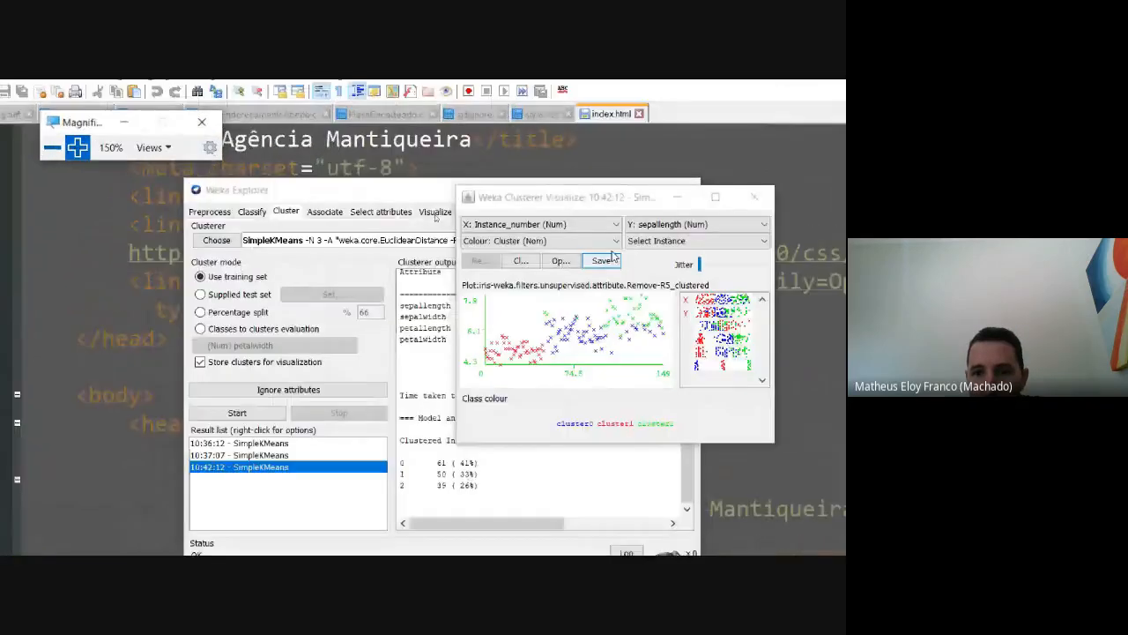
left_click(483, 299)
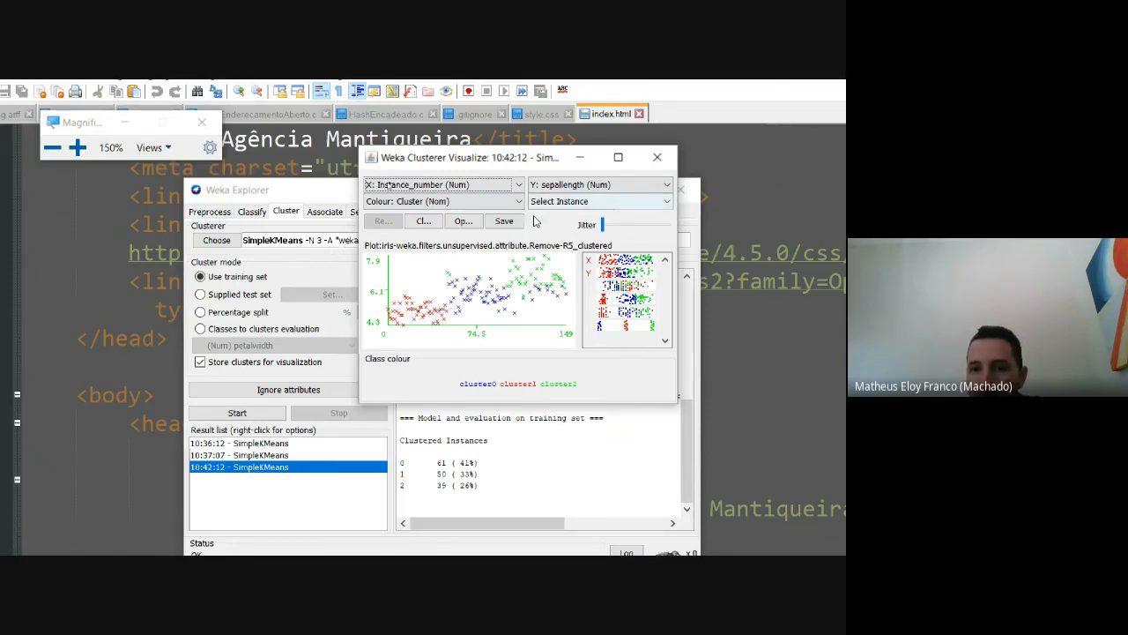
- Plot the cluster assignments by instance number against sepalwidth, petallength and finally petalwidth on the Y axis
left_click(567, 186)
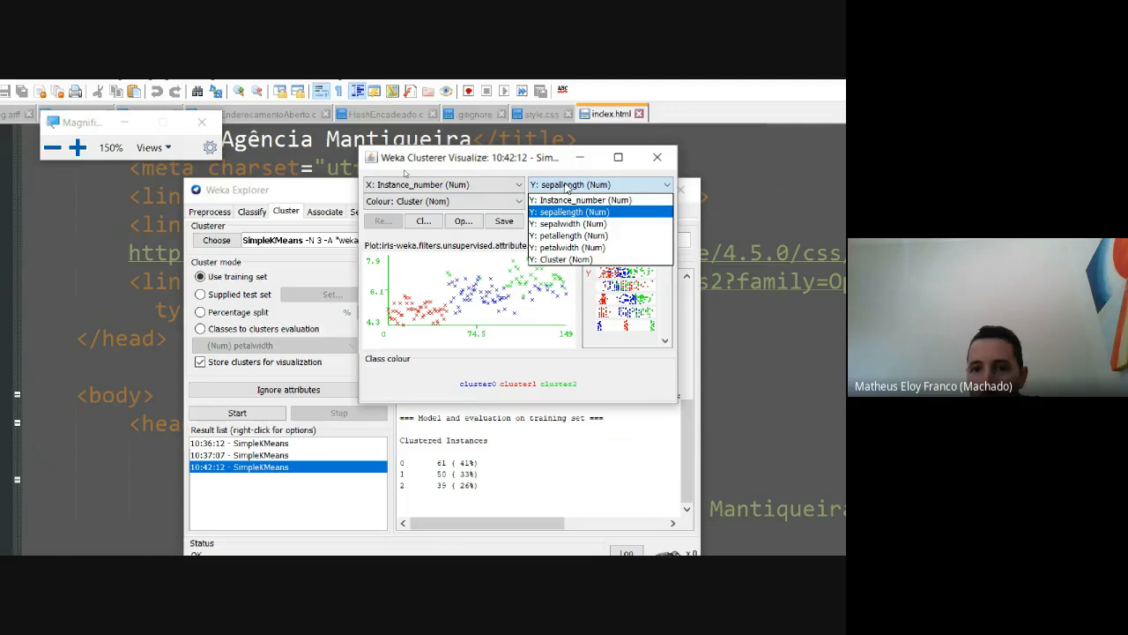
left_click(578, 224)
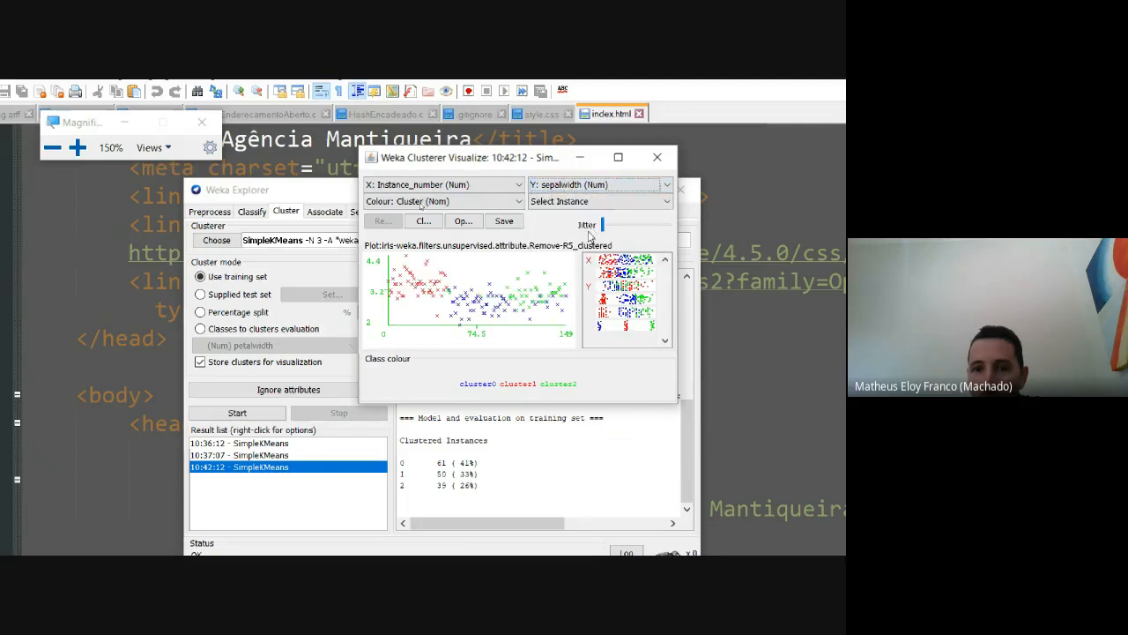
left_click(589, 186)
left_click(589, 233)
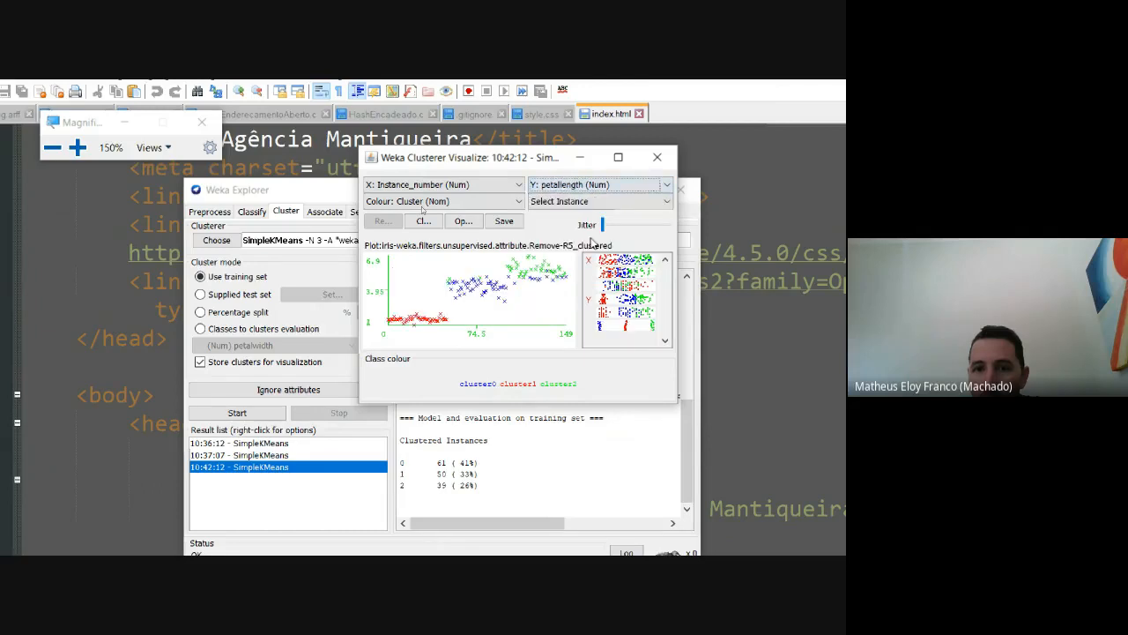
left_click(573, 185)
left_click(578, 248)
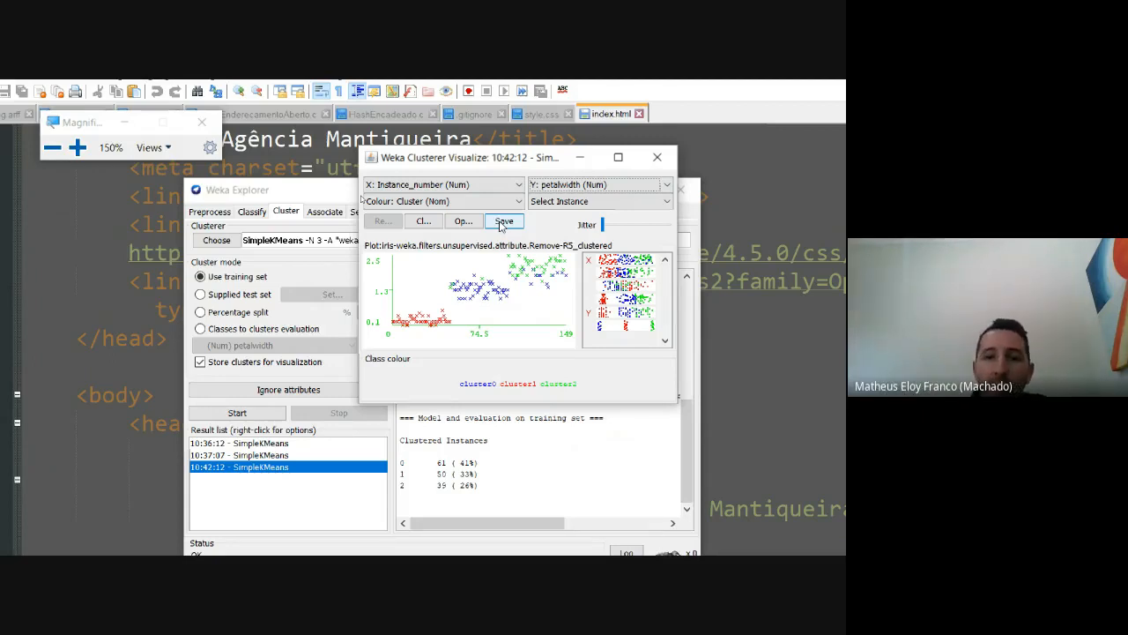
- Save the clustered data to the Desktop as an Arff data file named cluster-iris
left_click(503, 222)
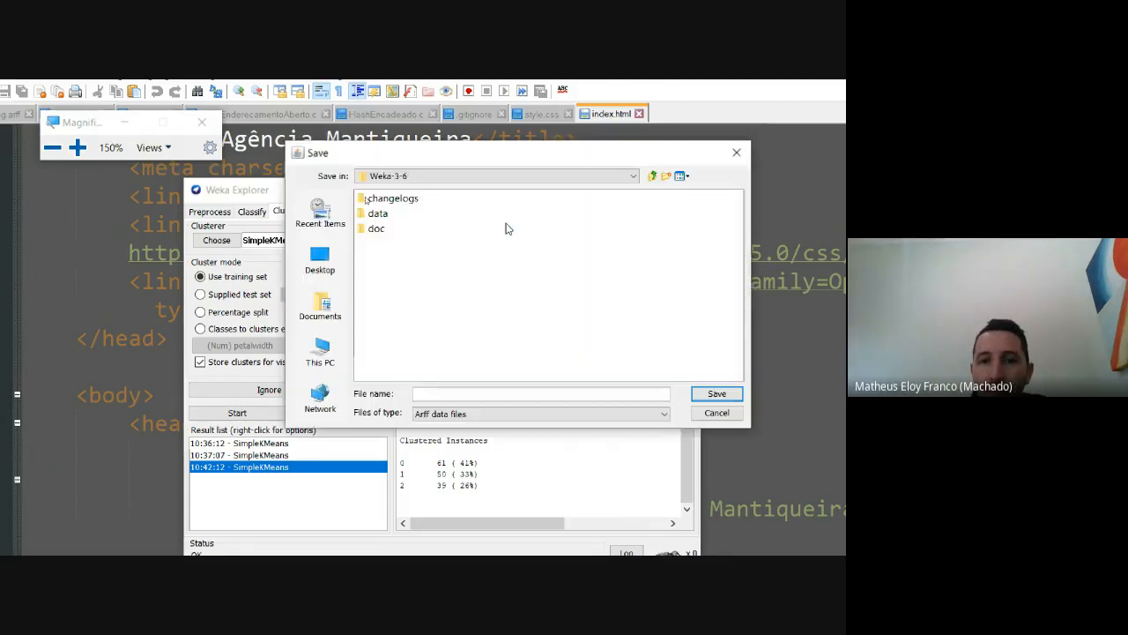
left_click(321, 265)
left_click(435, 393)
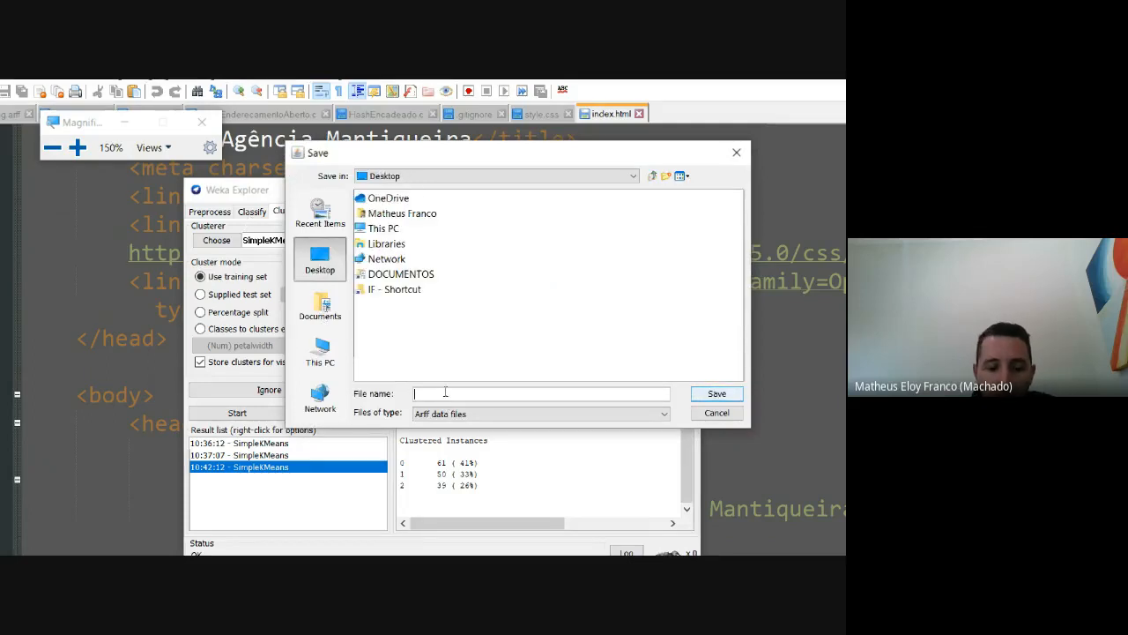
type("cluster")
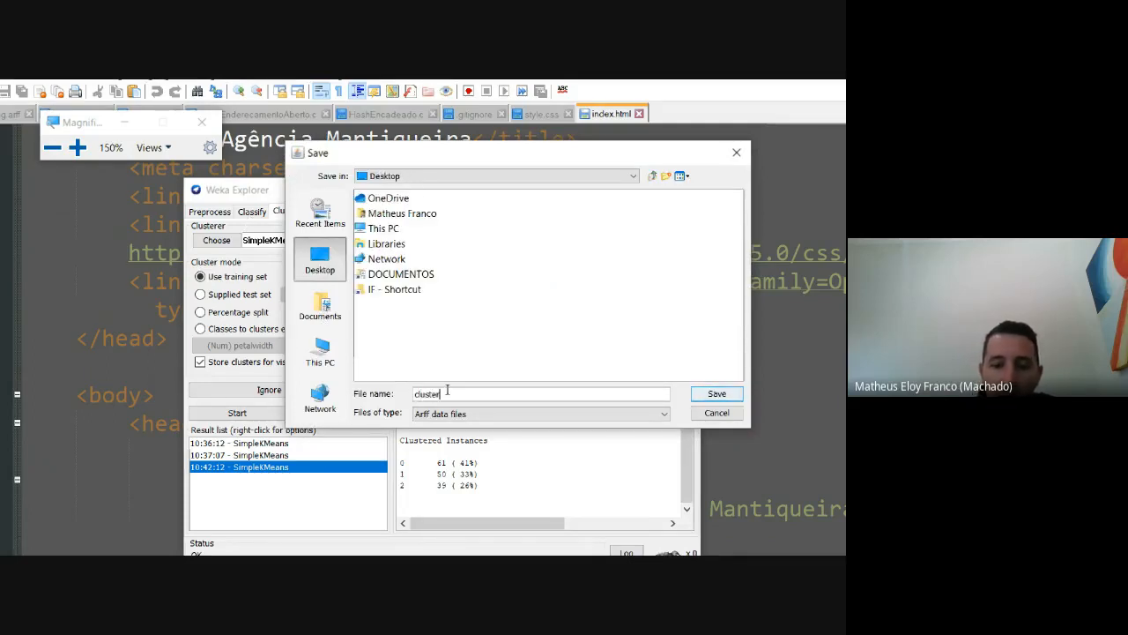
type("-iris")
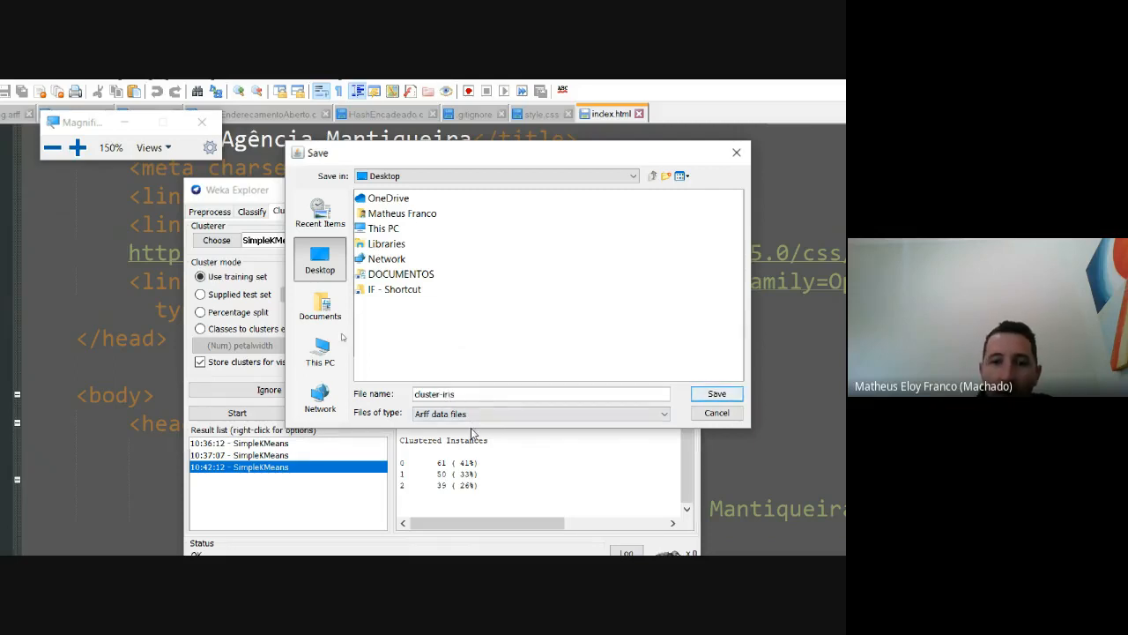
left_click(714, 395)
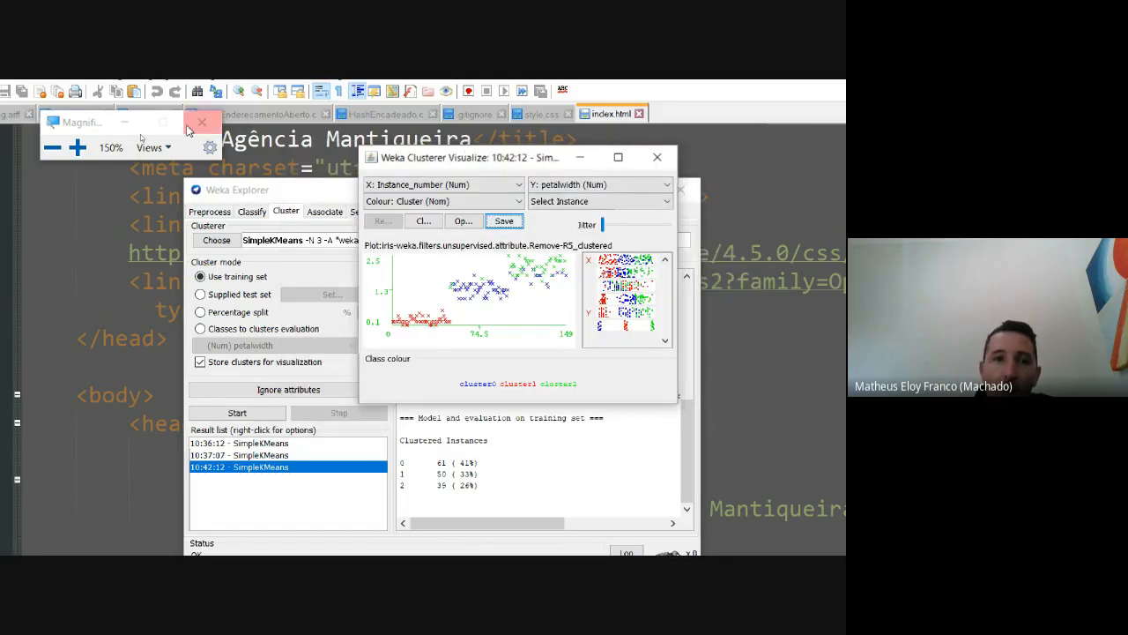
- Restore the magnification to 100% and open the cluster-iris file from the desktop in Notepad++
left_click(54, 147)
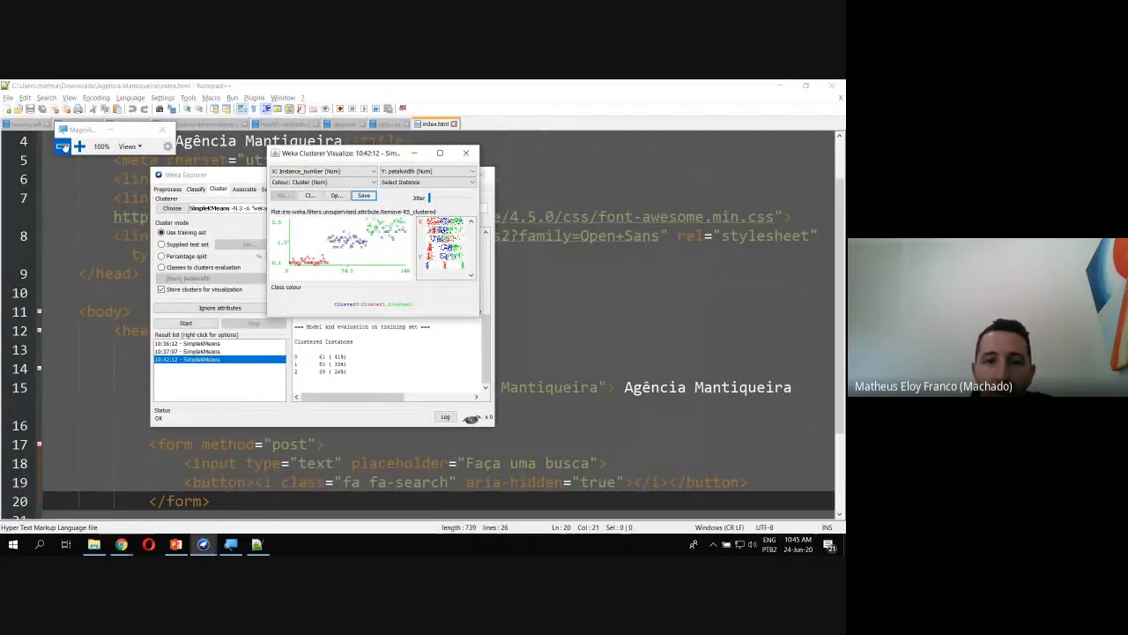
left_click(844, 547)
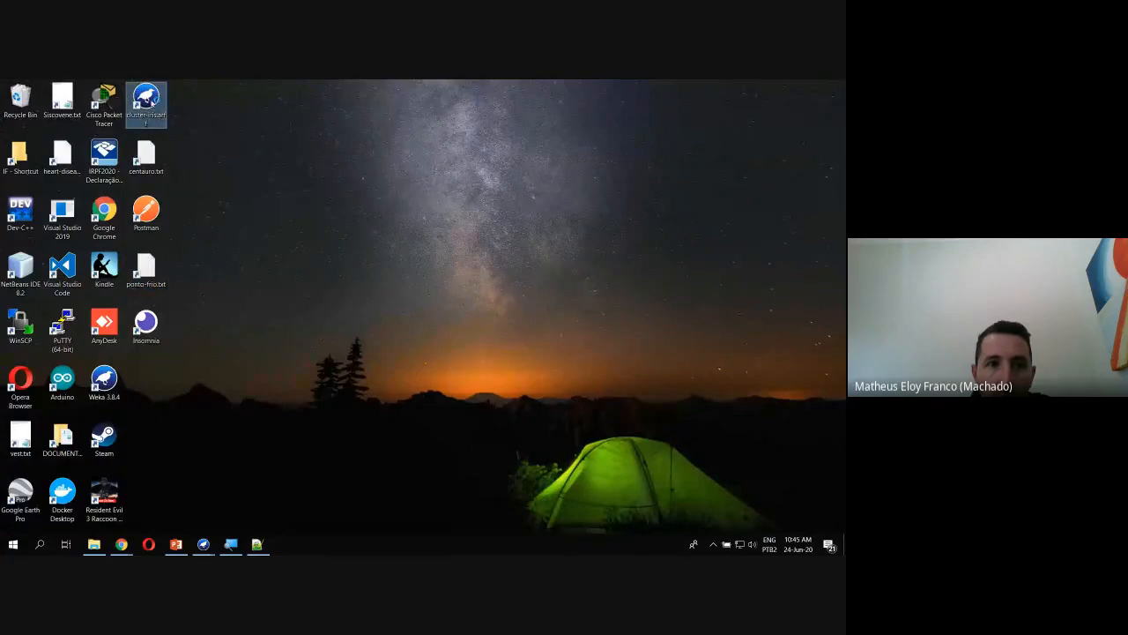
right_click(152, 99)
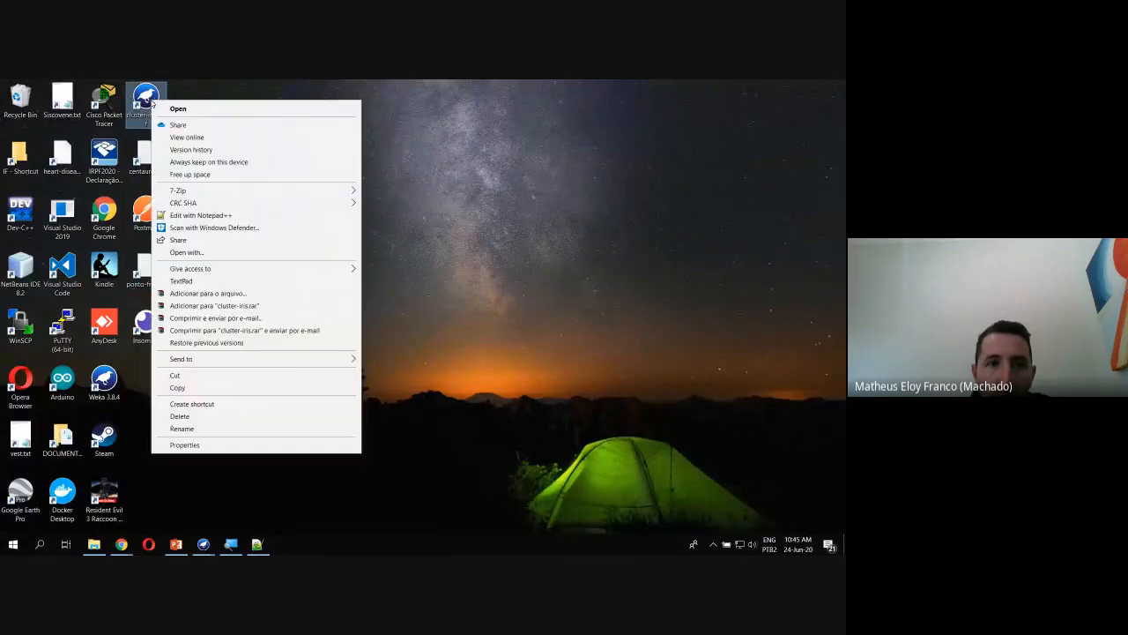
left_click(259, 216)
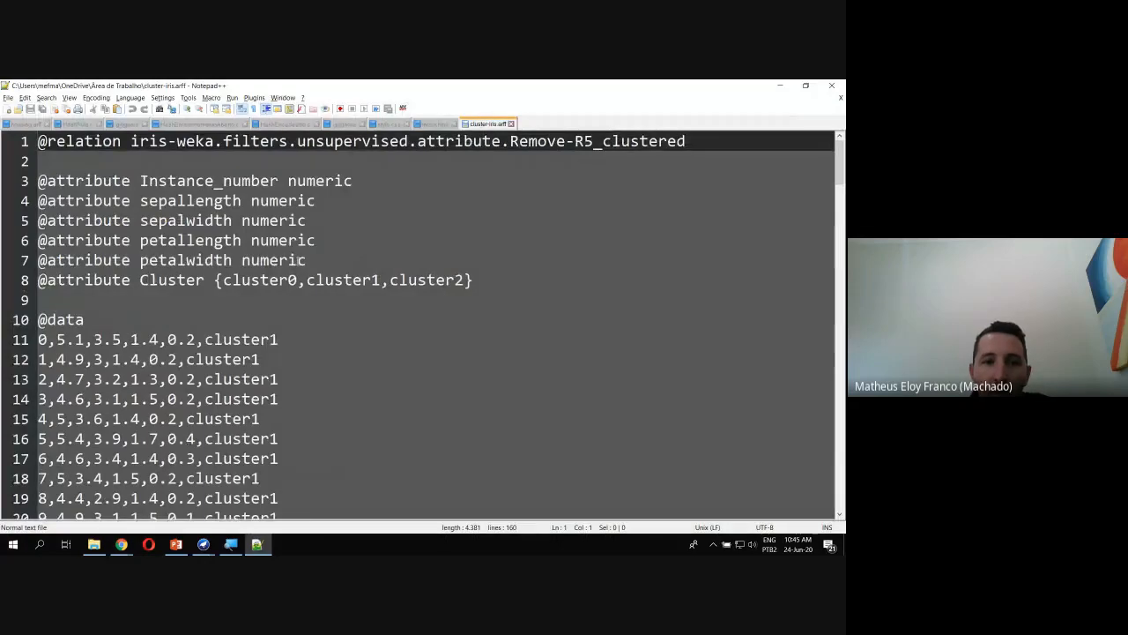
- Examine the attribute declarations of the saved file, from sepallength to petalwidth and the Cluster attribute with its three values
left_click_drag(308, 260, 39, 202)
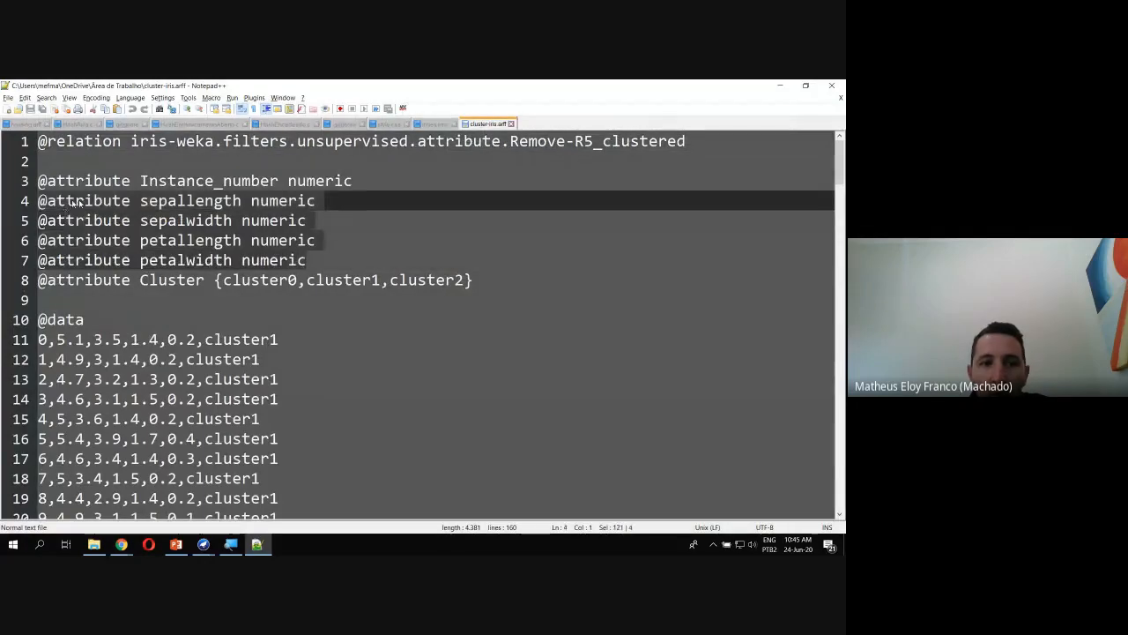
left_click(169, 201)
double_click(169, 201)
double_click(181, 220)
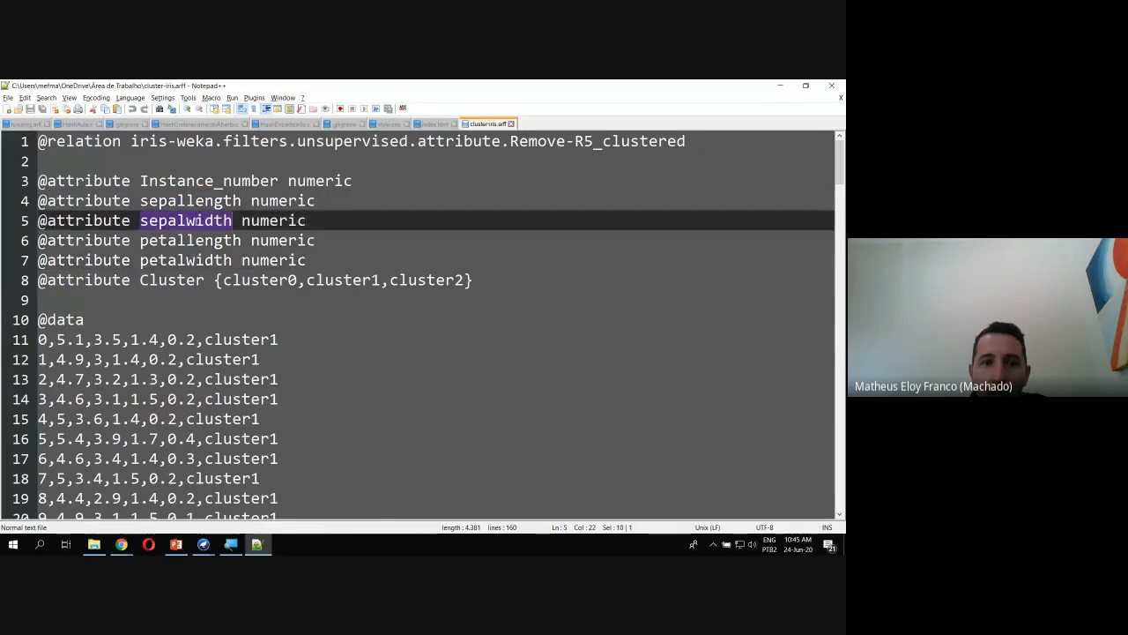
double_click(205, 243)
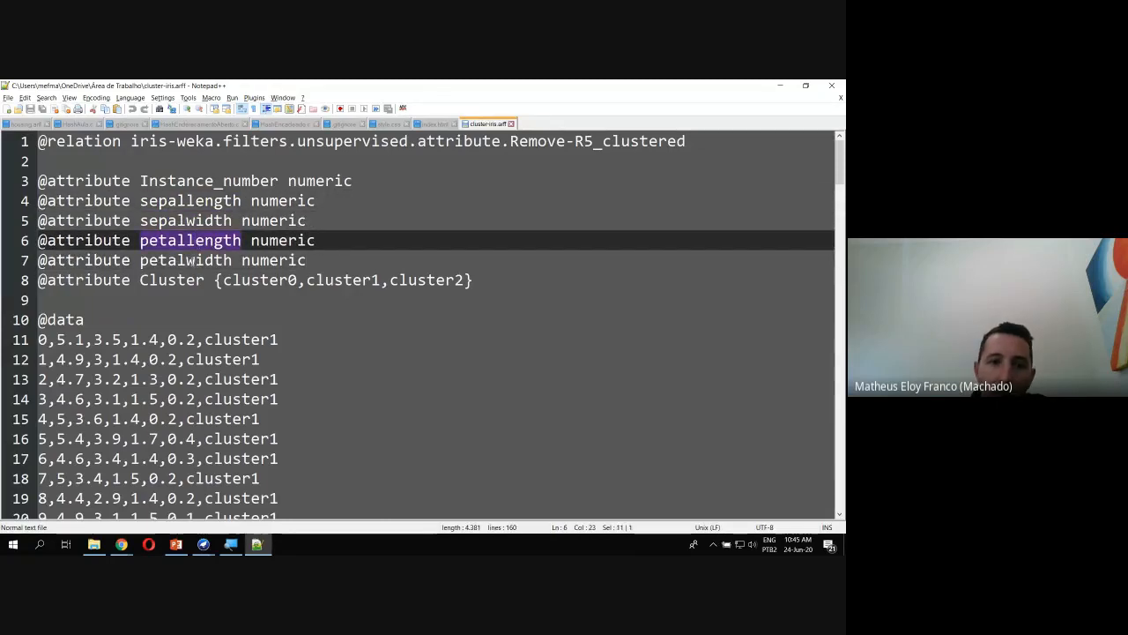
double_click(185, 260)
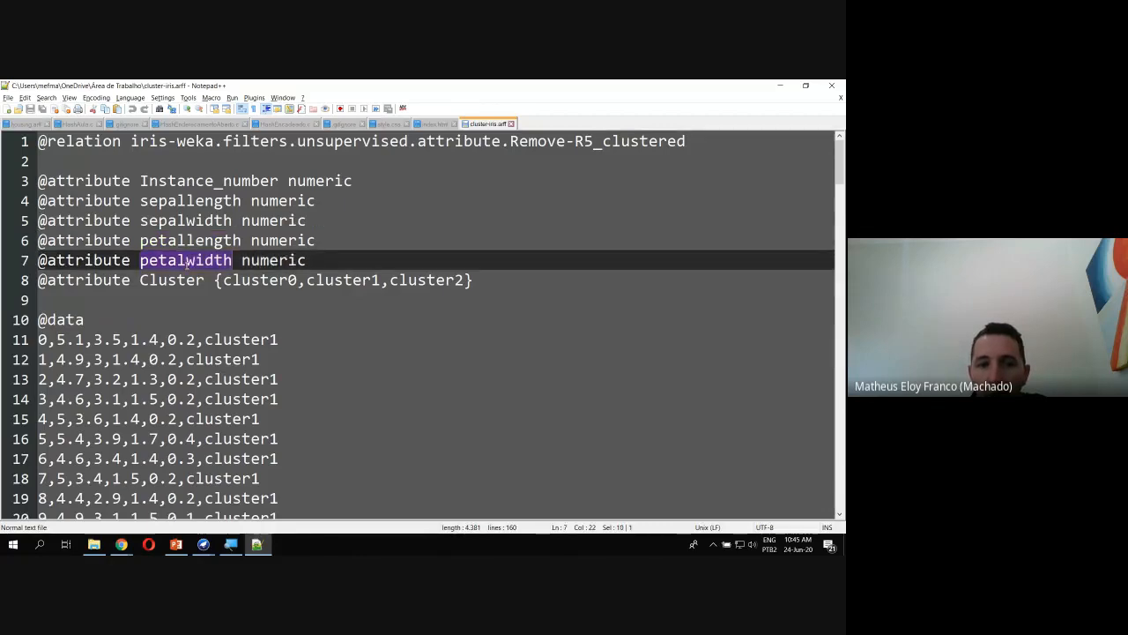
left_click(329, 260)
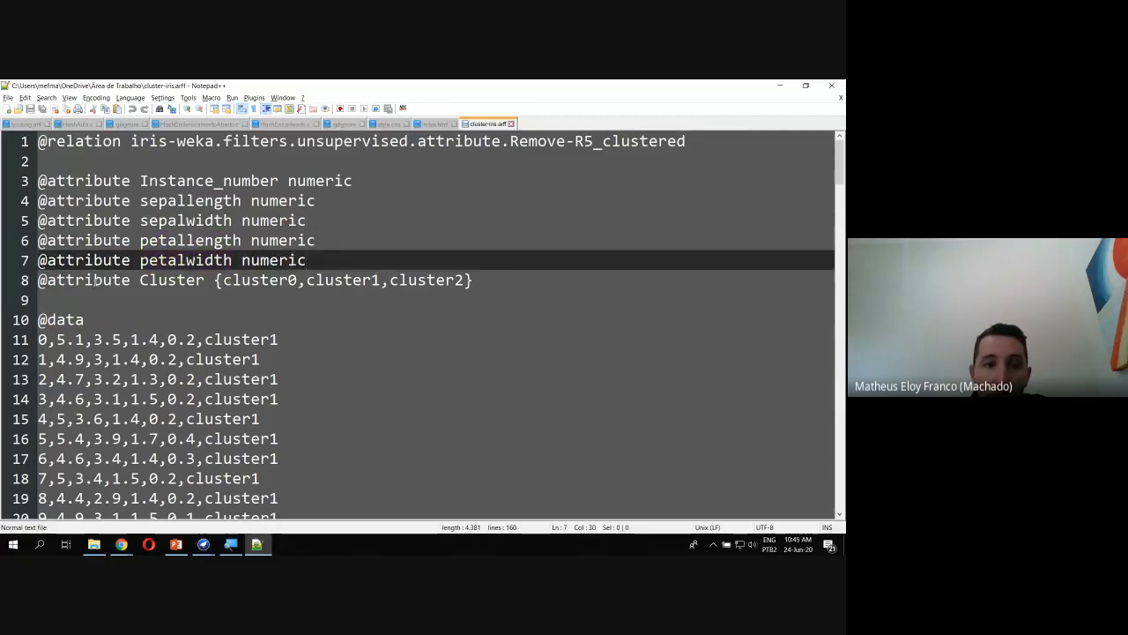
double_click(171, 280)
left_click_drag(224, 279, 462, 279)
left_click(491, 279)
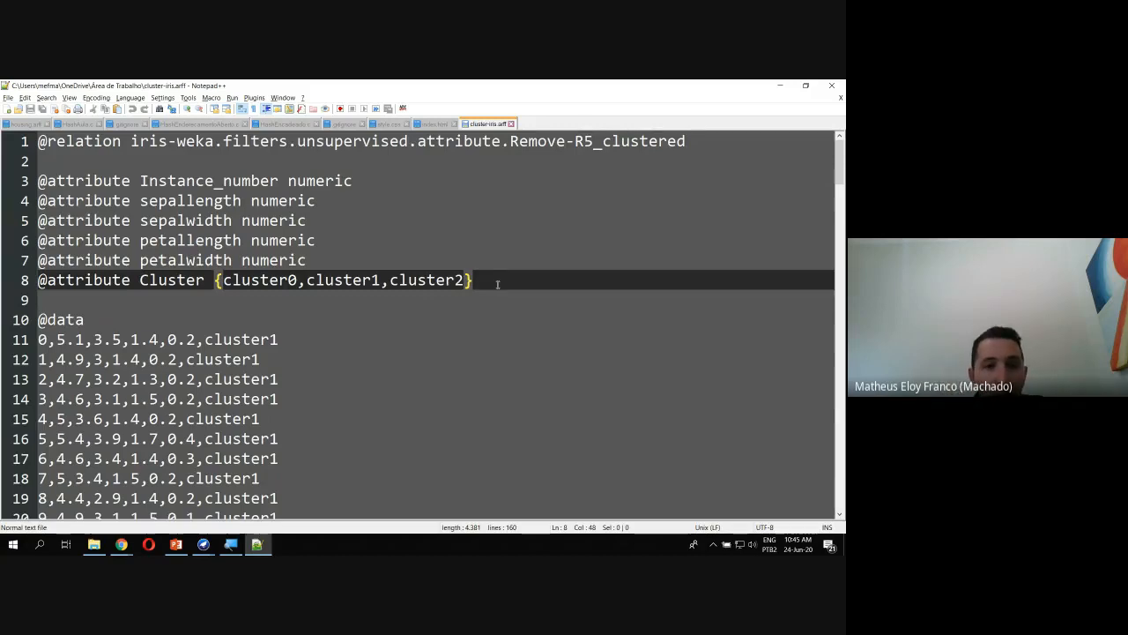
- Examine the data rows and the cluster assigned to each instance, highlighting the occurrences of cluster2
scroll(498, 284, "down", 3)
left_click_drag(37, 141, 300, 433)
scroll(300, 432, "down", 2)
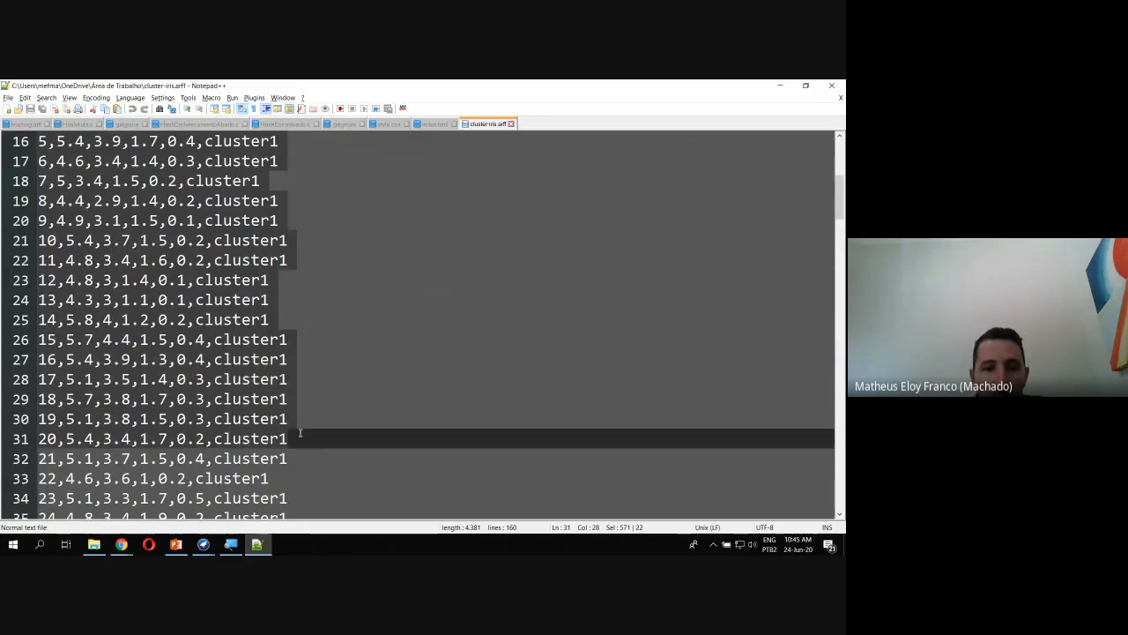
scroll(300, 433, "down", 10)
scroll(326, 346, "down", 3)
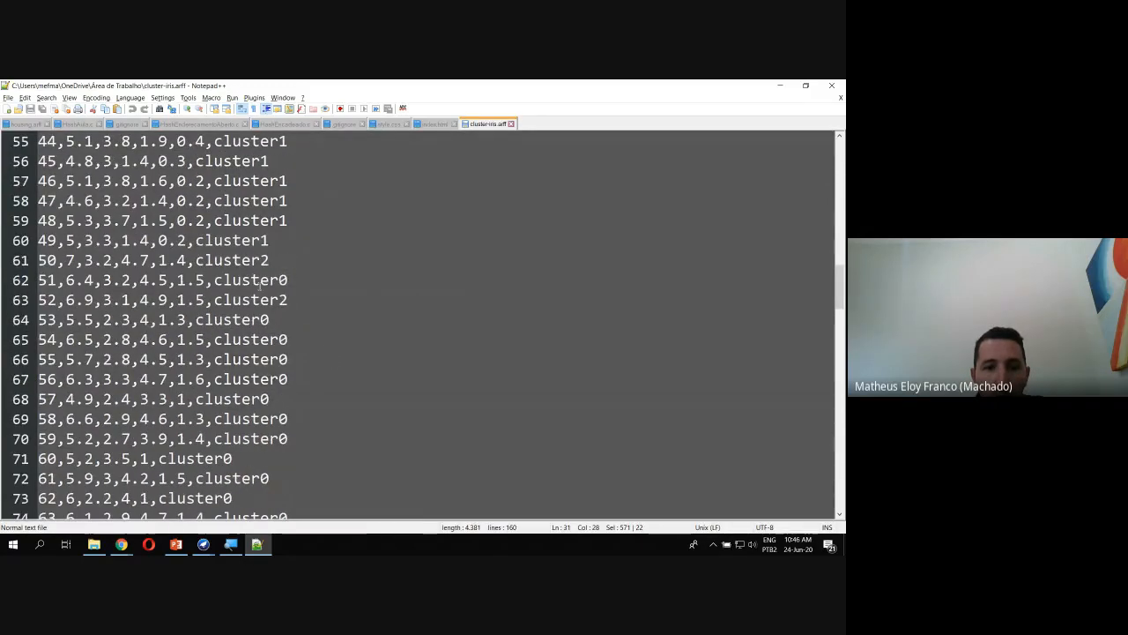
left_click(261, 300)
left_click(244, 260)
double_click(244, 260)
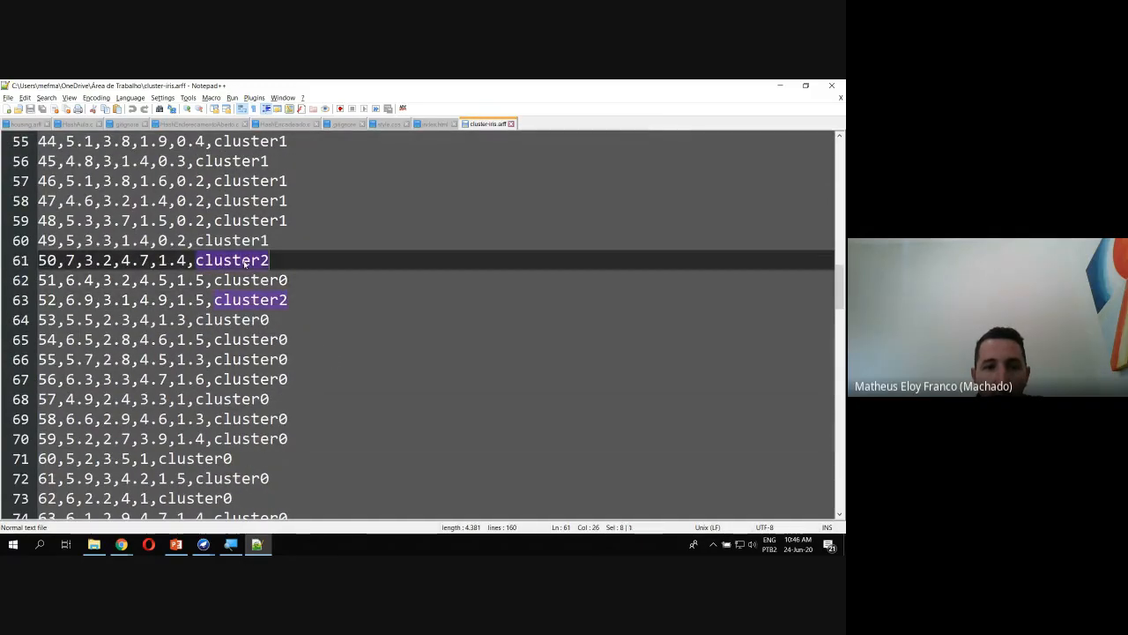
scroll(314, 282, "down", 20)
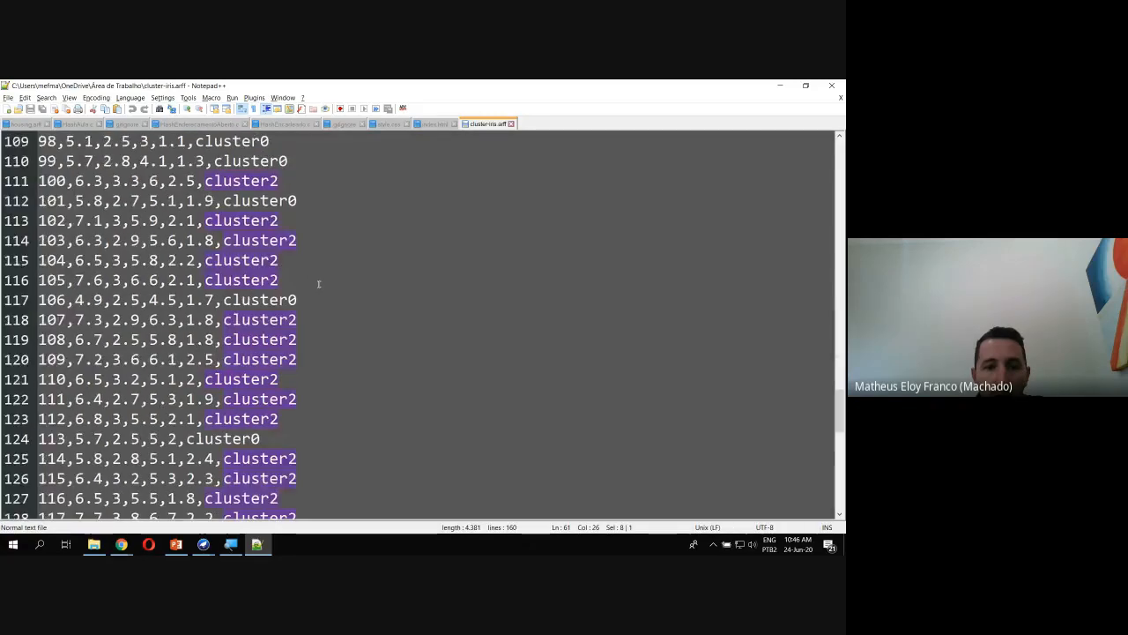
scroll(353, 339, "down", 7)
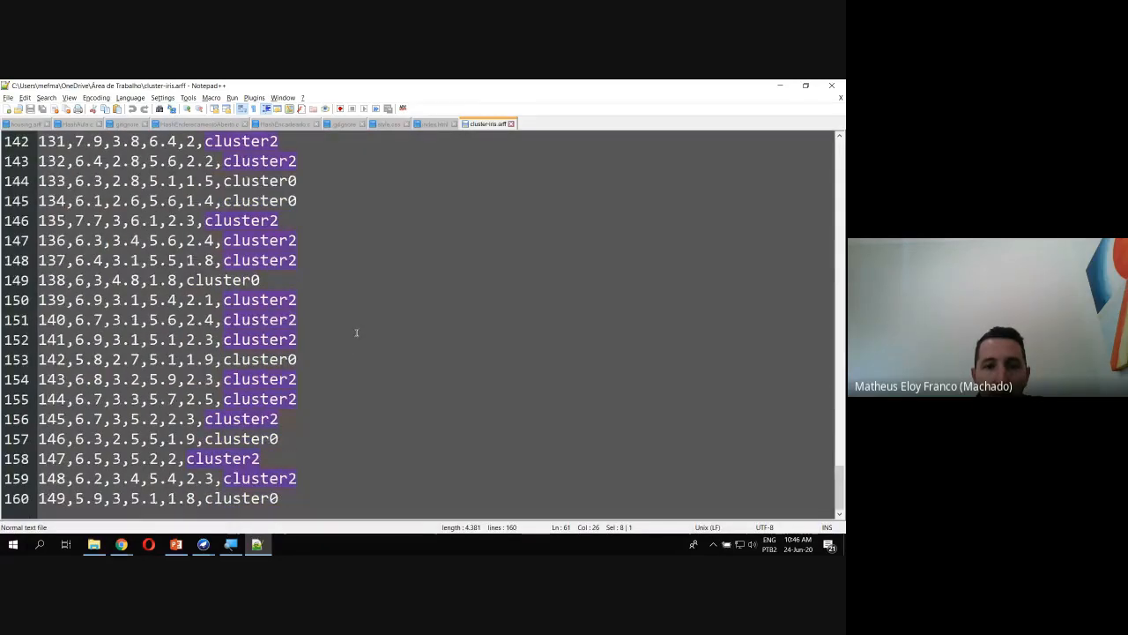
scroll(356, 332, "up", 20)
scroll(365, 317, "down", 11)
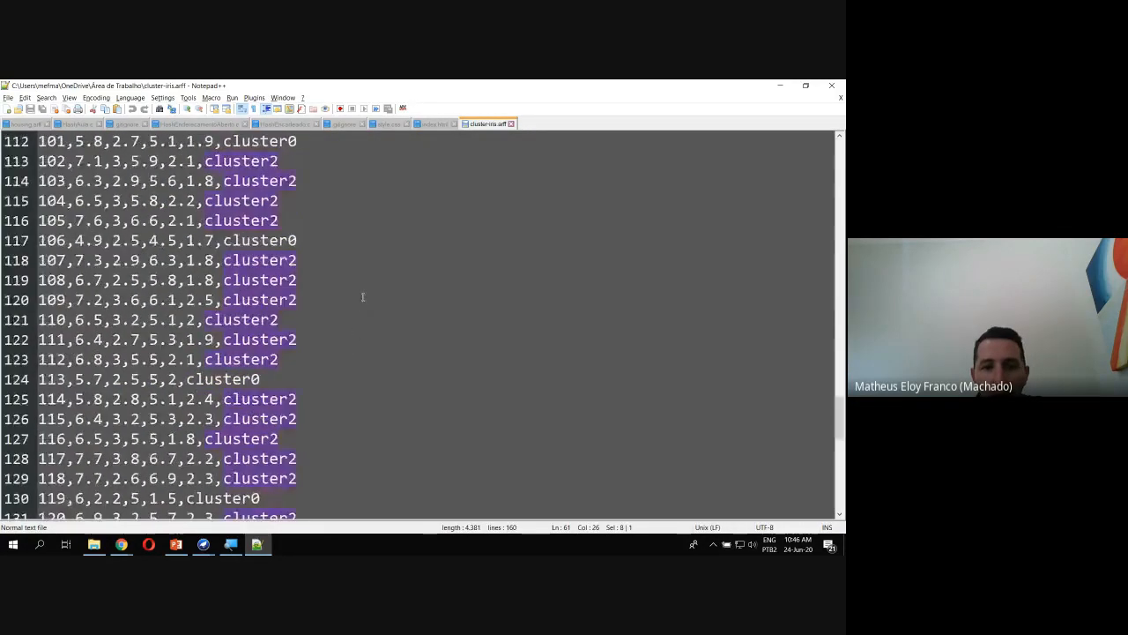
scroll(363, 296, "up", 20)
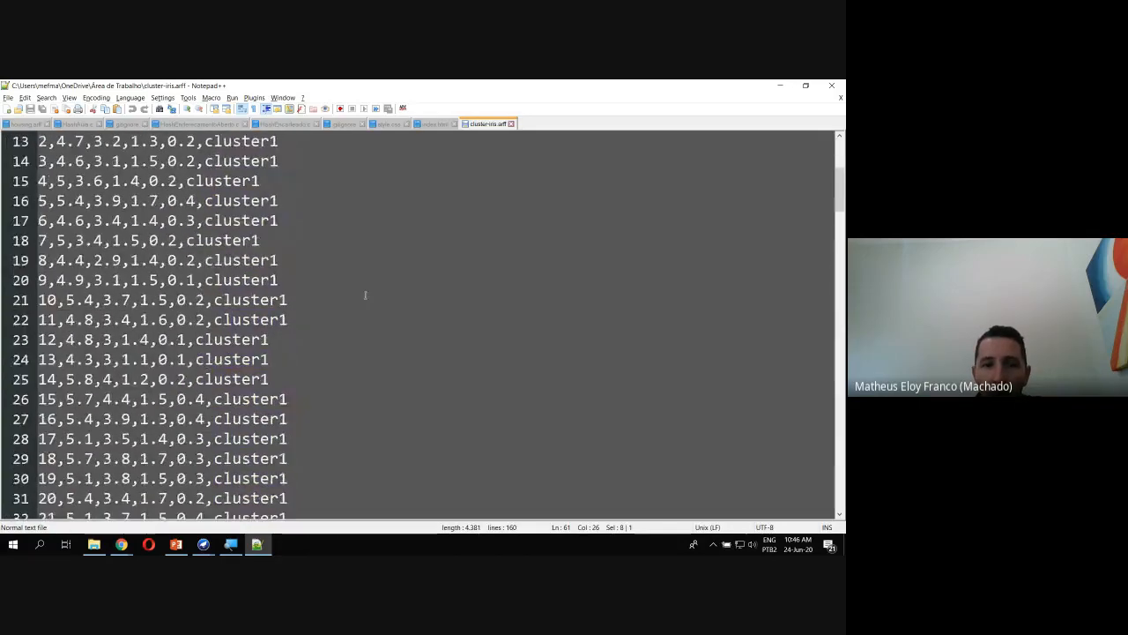
scroll(365, 296, "up", 4)
scroll(365, 298, "down", 3)
scroll(366, 300, "up", 1)
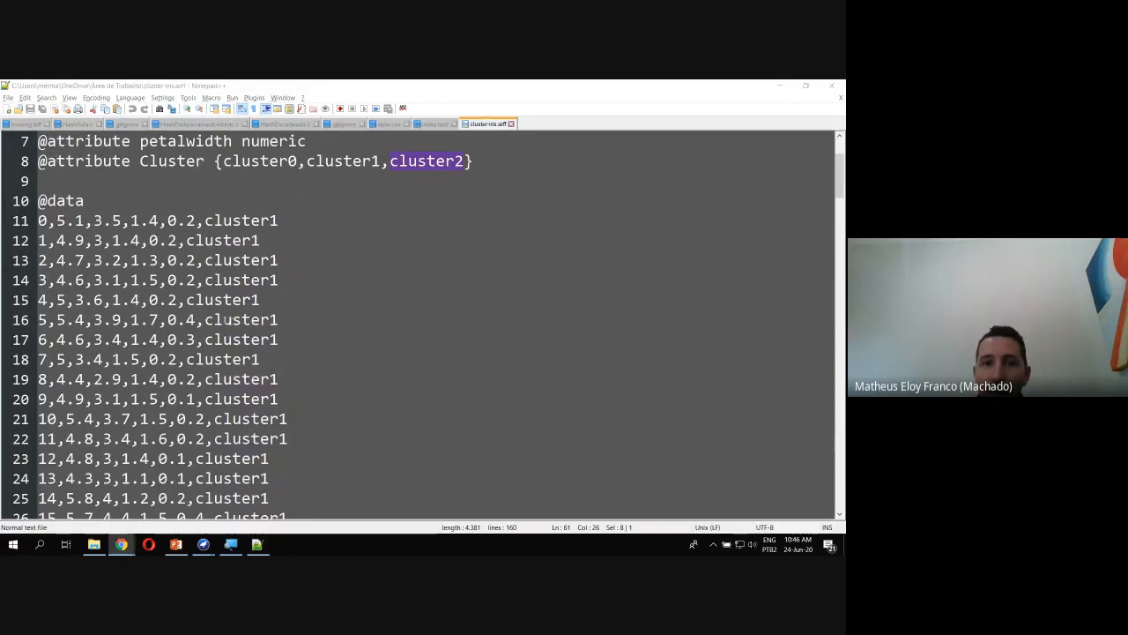
left_click(399, 239)
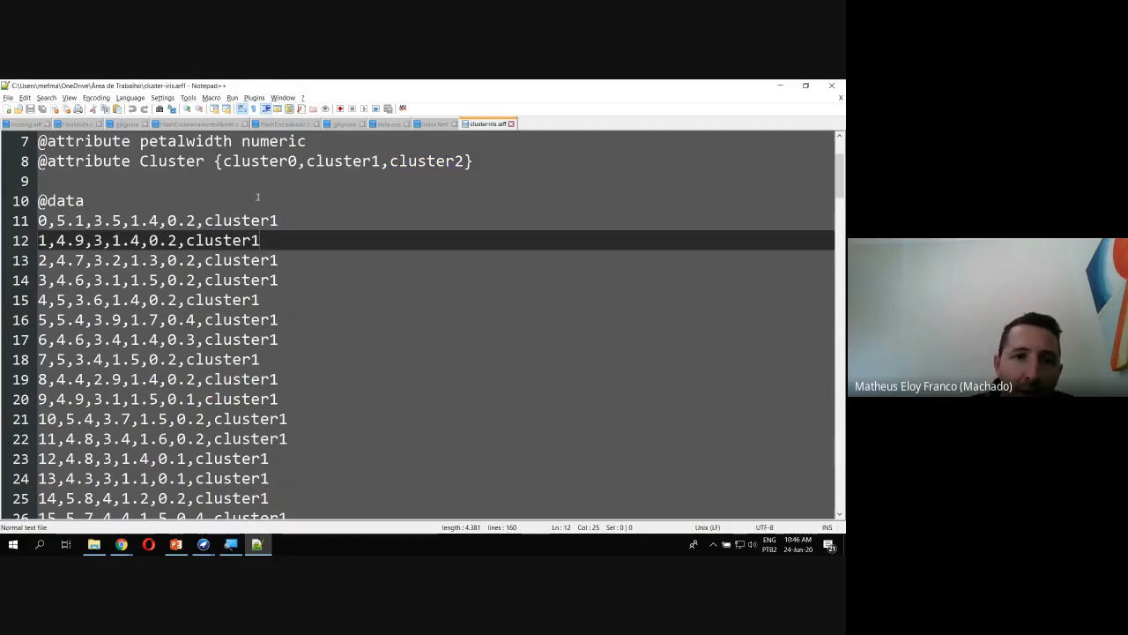
left_click(251, 220)
scroll(252, 359, "down", 5)
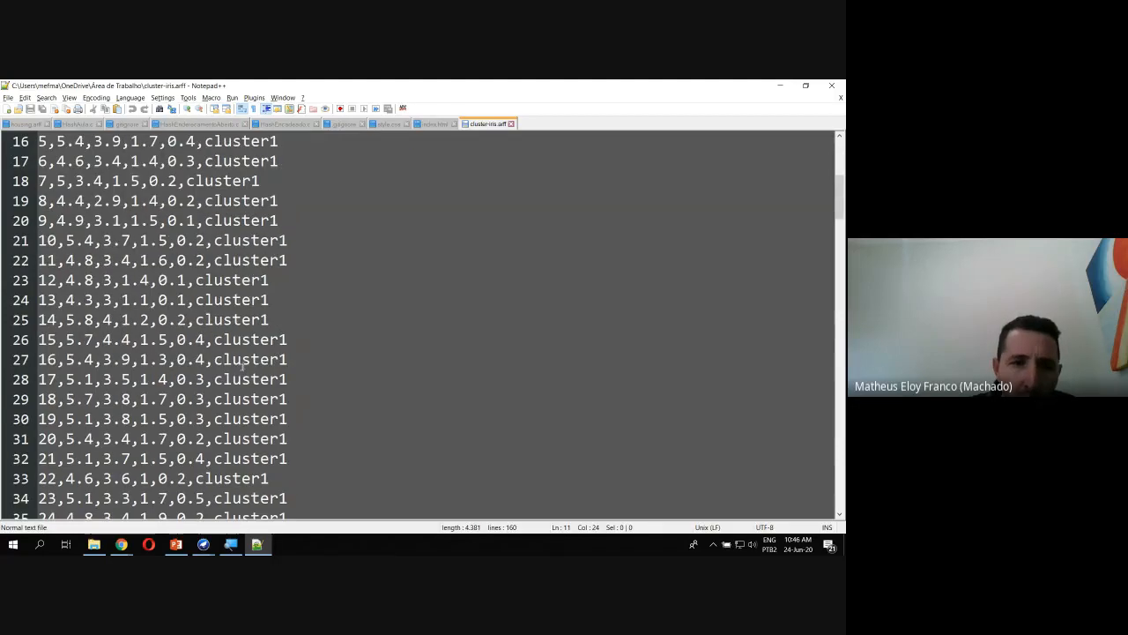
left_click_drag(186, 359, 47, 359)
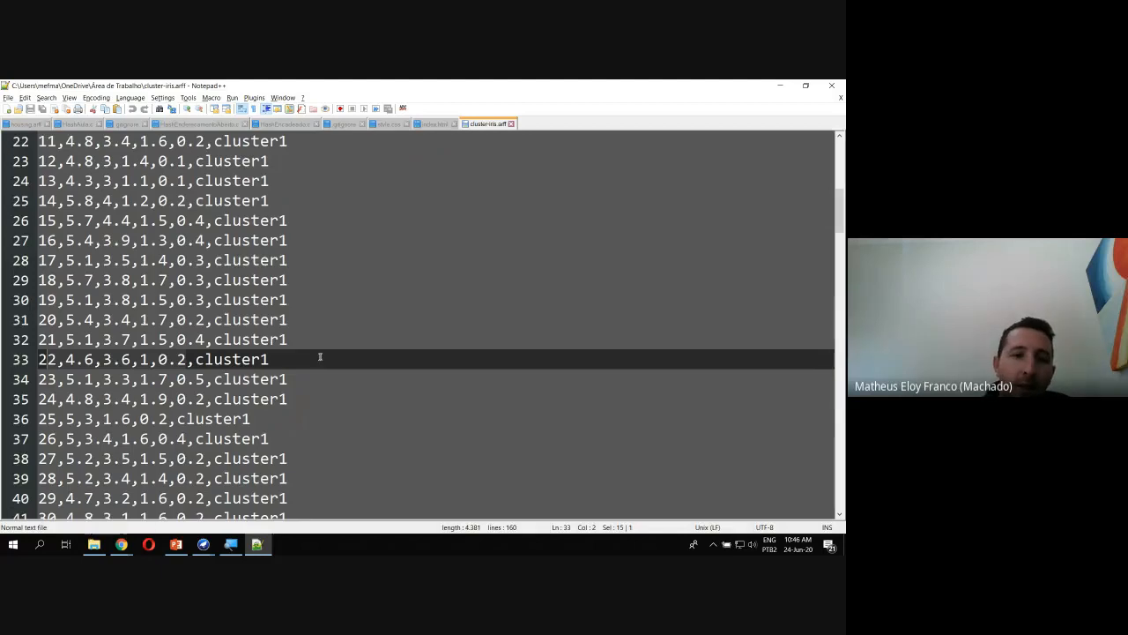
scroll(320, 356, "down", 4)
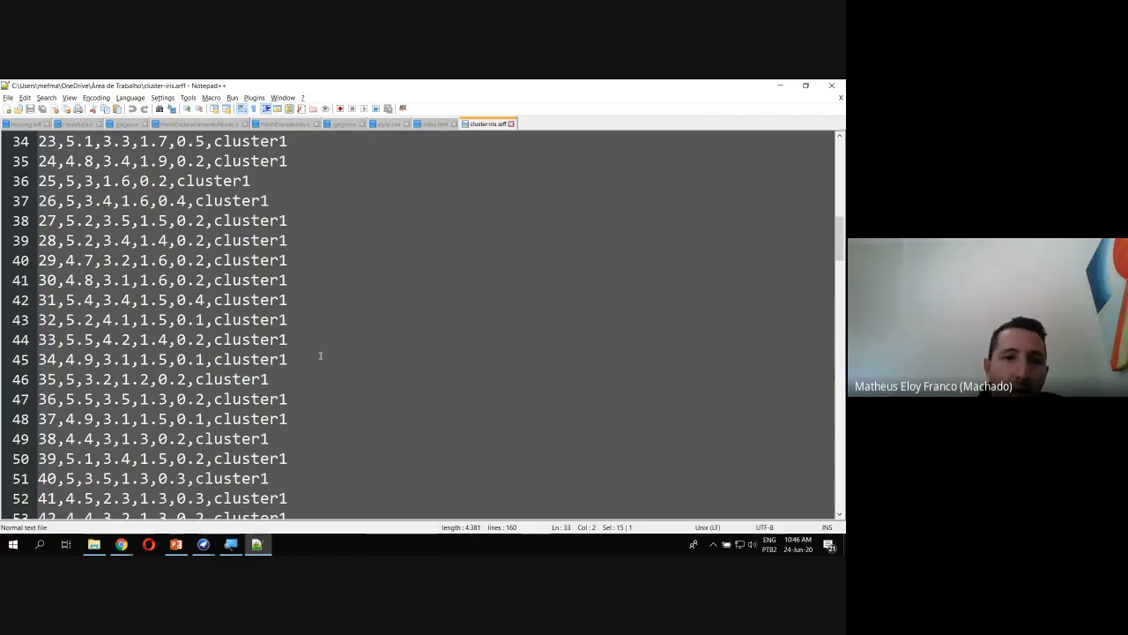
scroll(320, 356, "up", 10)
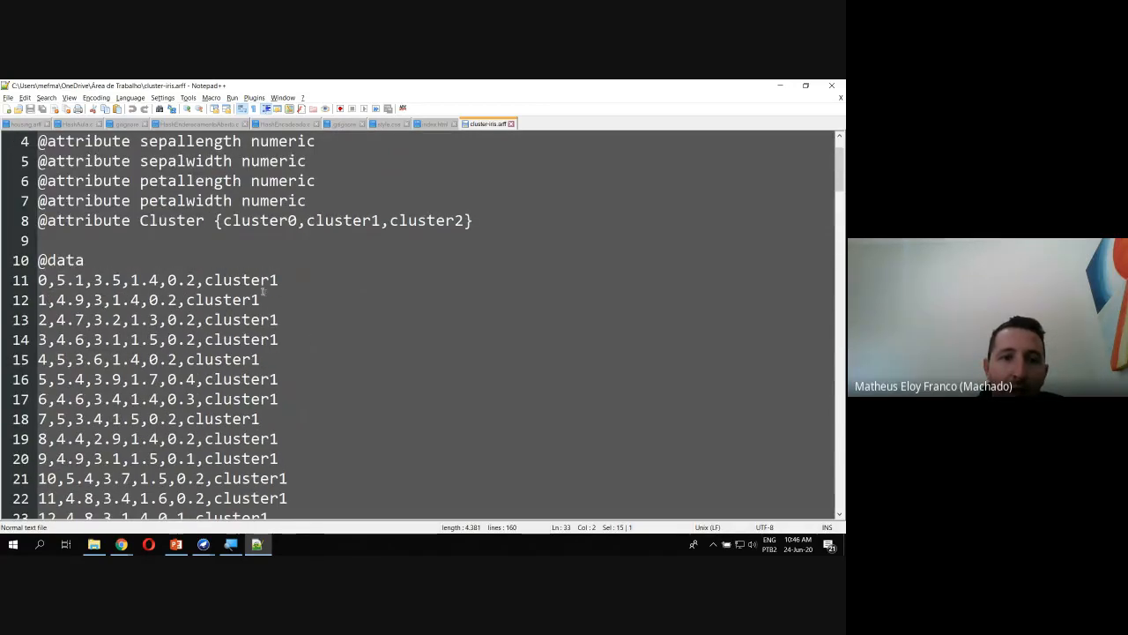
- Highlight the occurrences of cluster1 and the attribute declarations from sepallength to petalwidth
double_click(240, 281)
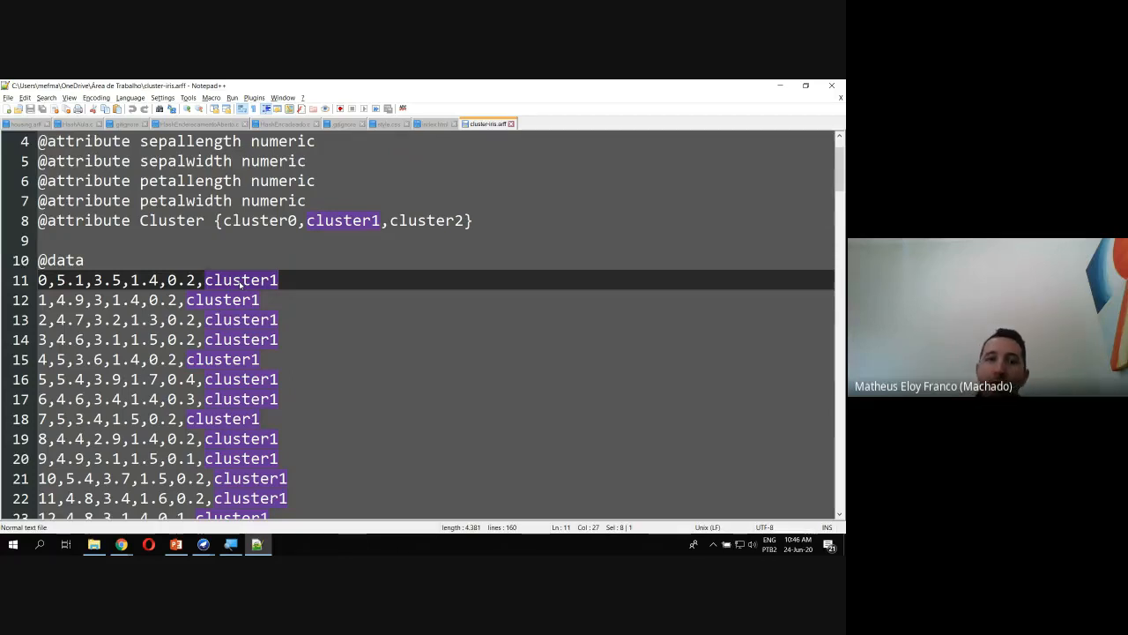
left_click(297, 287)
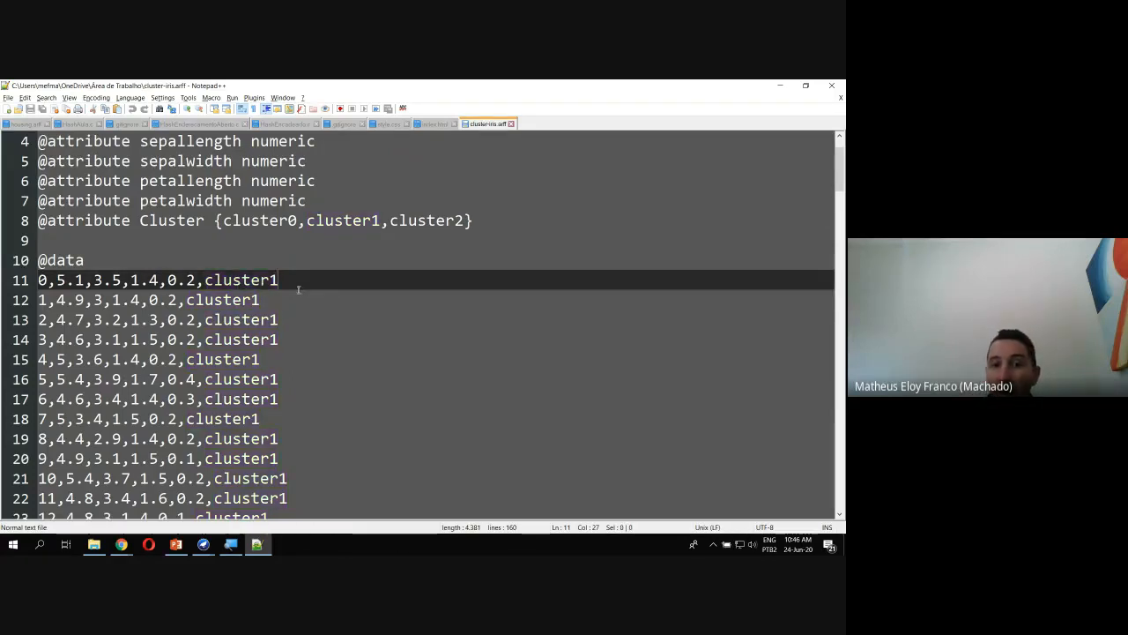
scroll(300, 286, "down", 6)
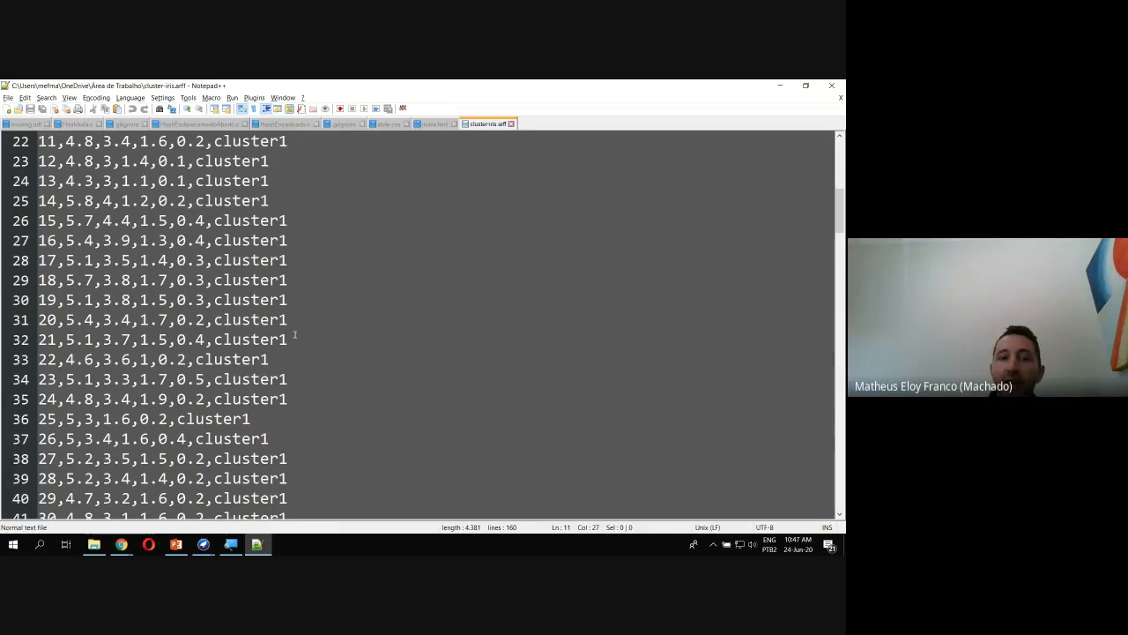
scroll(295, 334, "up", 5)
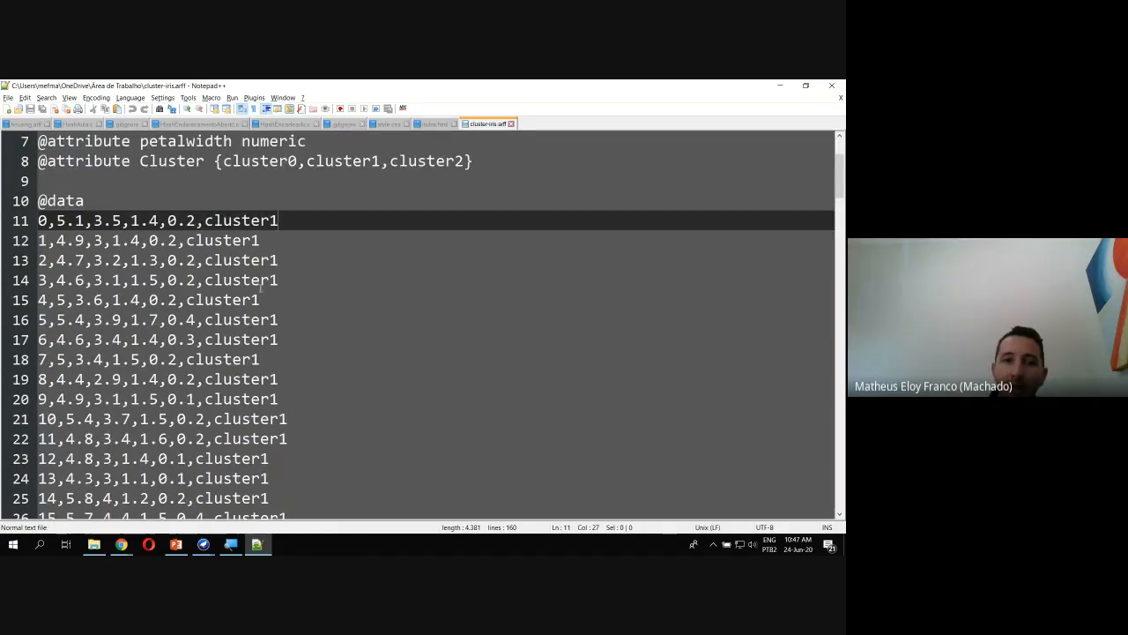
scroll(261, 287, "up", 2)
left_click_drag(323, 261, 37, 201)
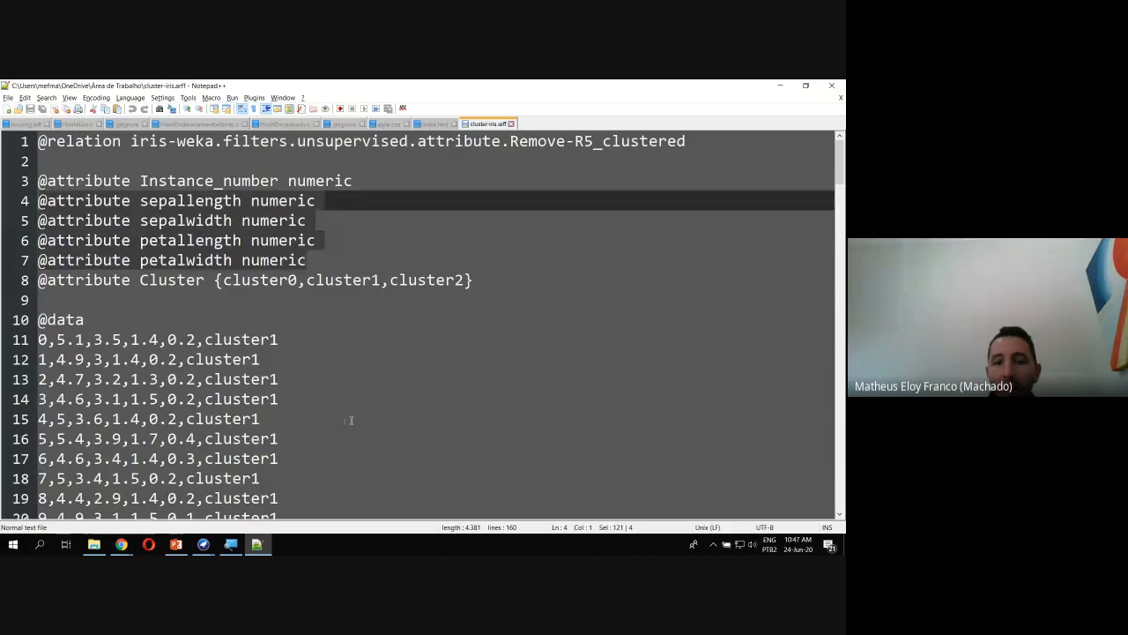
- Minimize Notepad++ and close the Weka Clusterer Visualize window
left_click(264, 547)
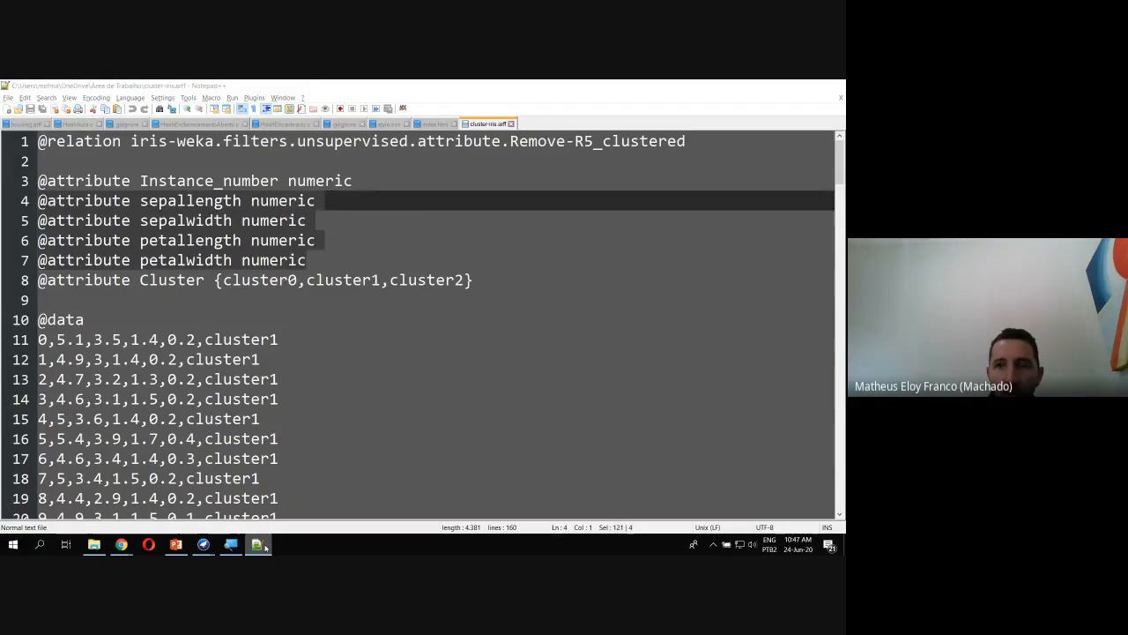
left_click(264, 547)
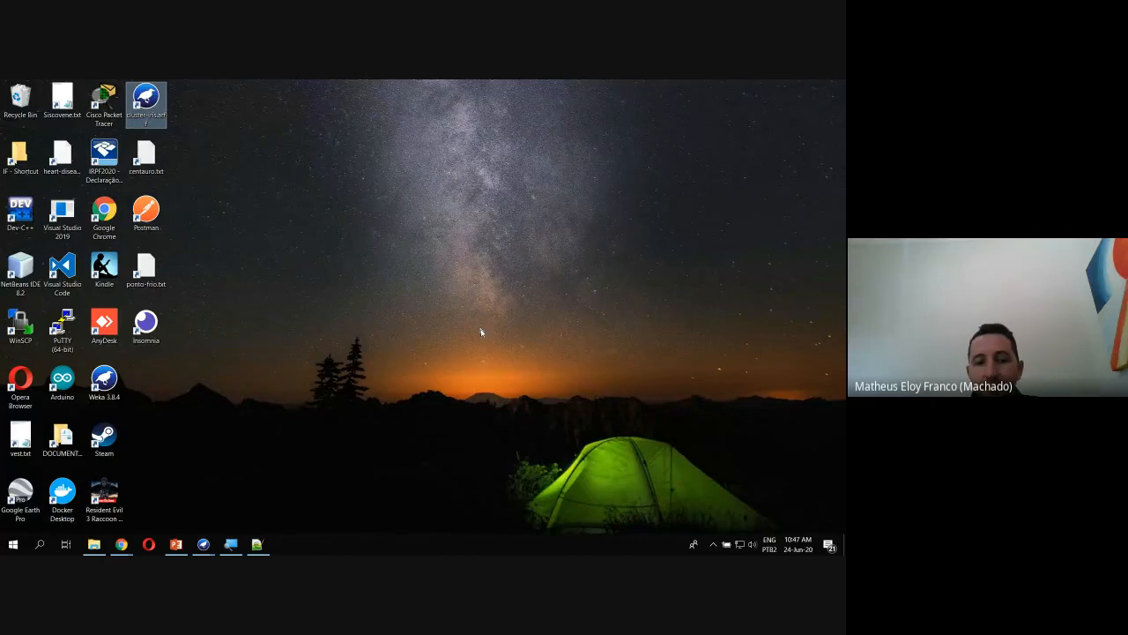
mouse_move(203, 544)
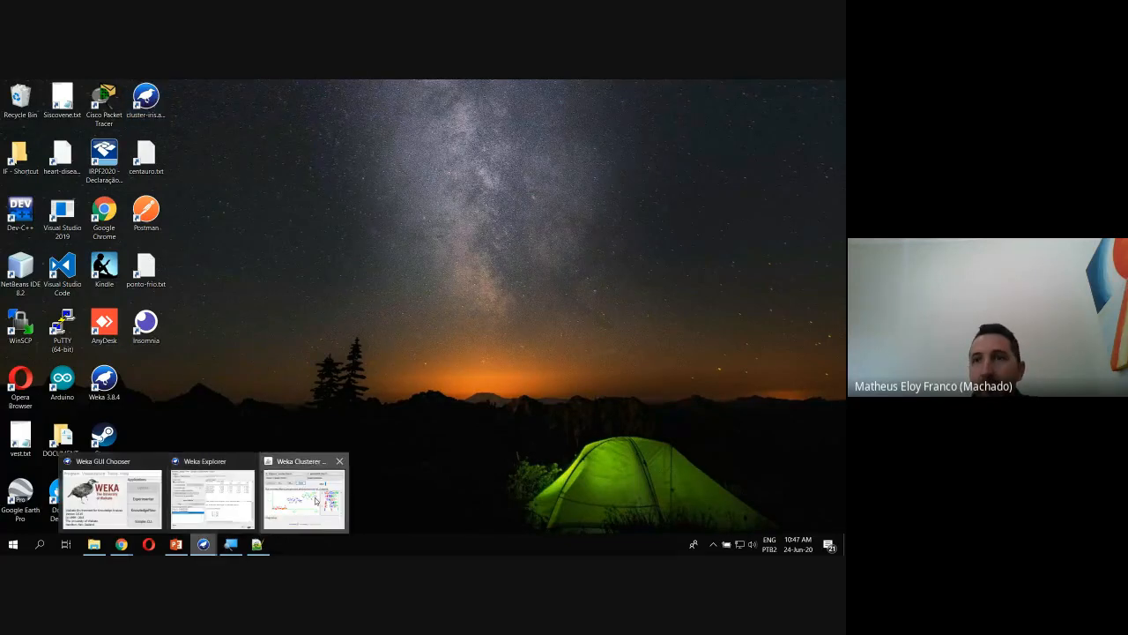
left_click(282, 510)
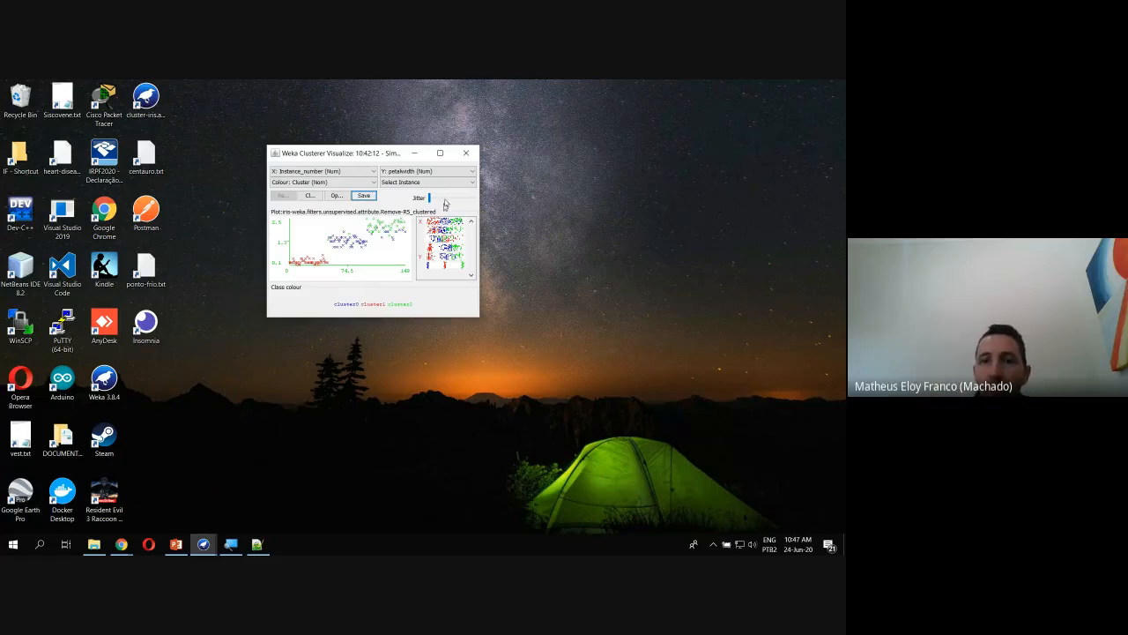
left_click(466, 152)
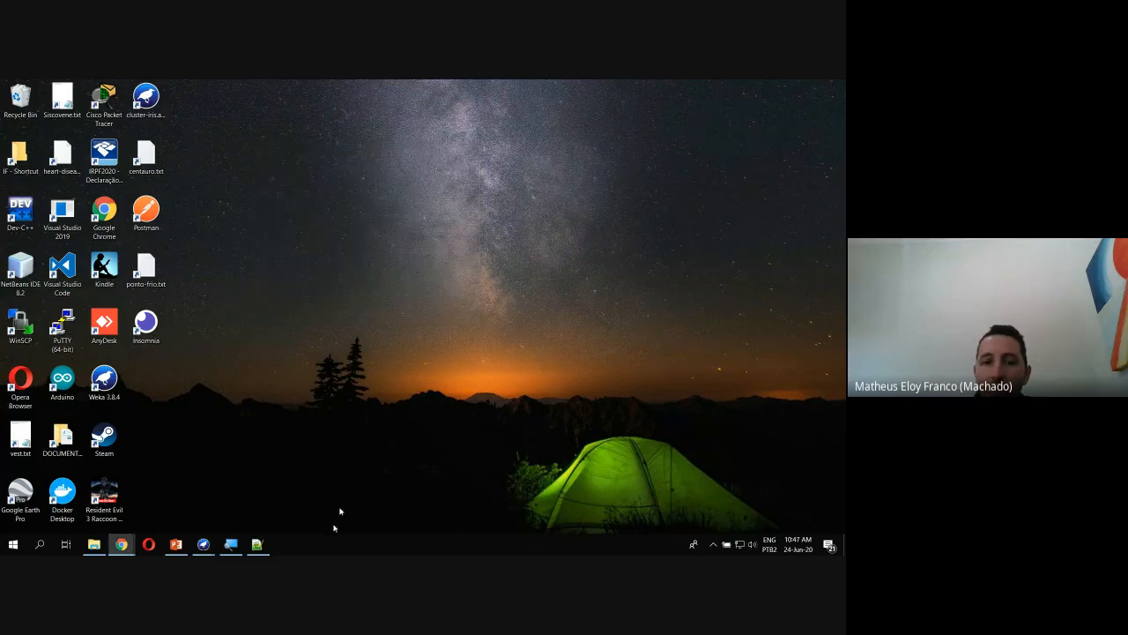
- Glance at the cluster-iris file again and check the system calendar for June 2020
left_click(258, 544)
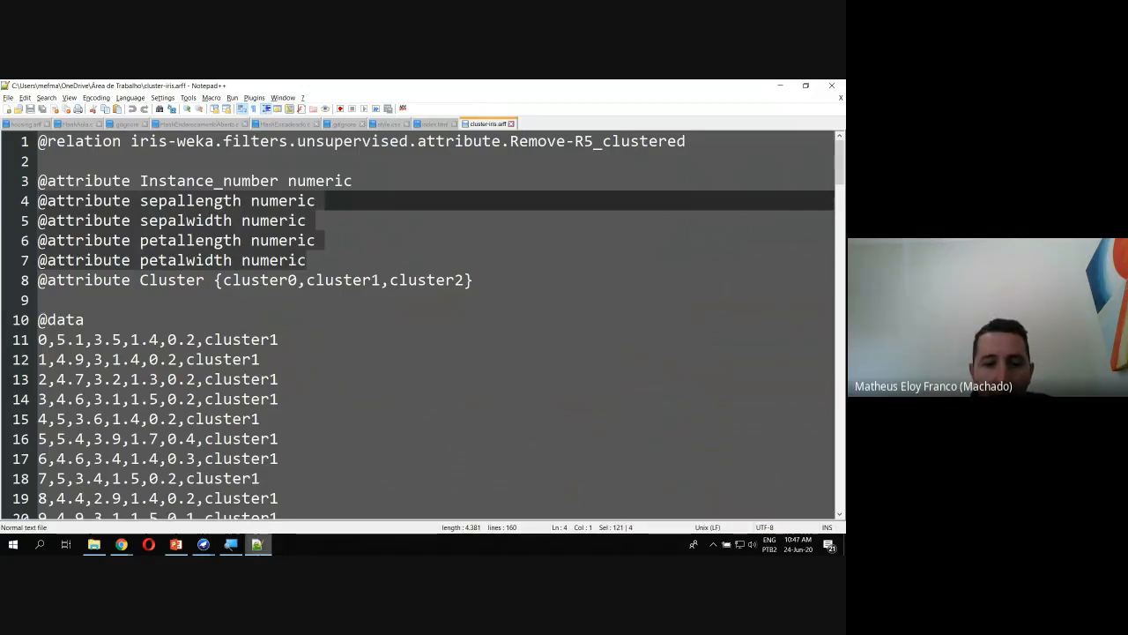
left_click(257, 544)
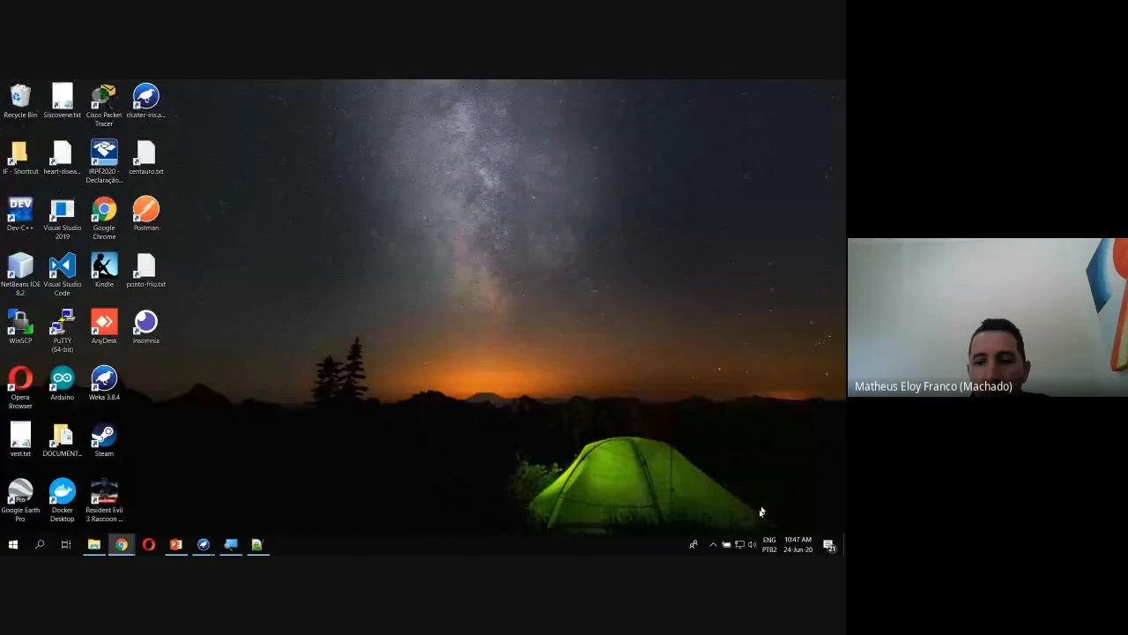
left_click(798, 544)
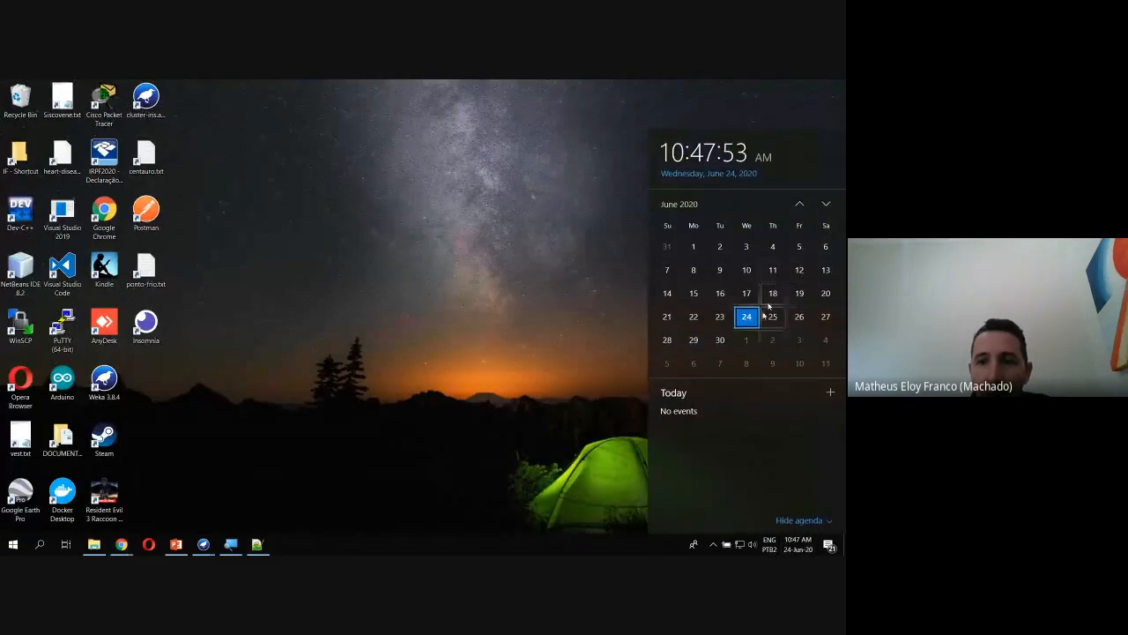
- Switch to Chrome and open the main page of the SUP-SI-7-IA course from the Semana 9 folder
left_click(120, 544)
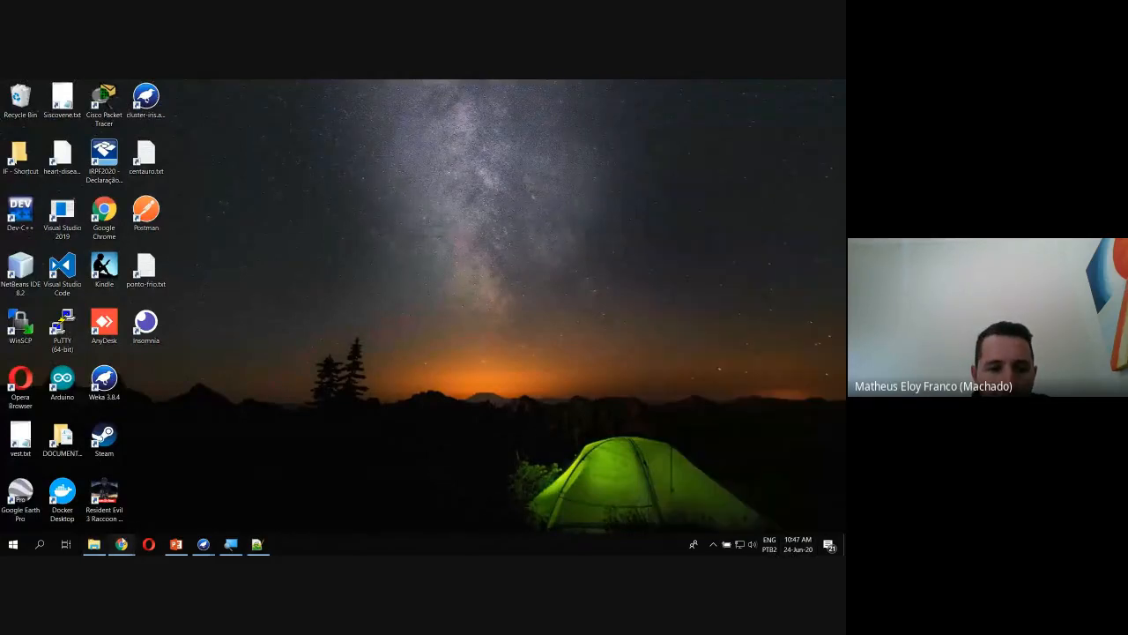
left_click(66, 493)
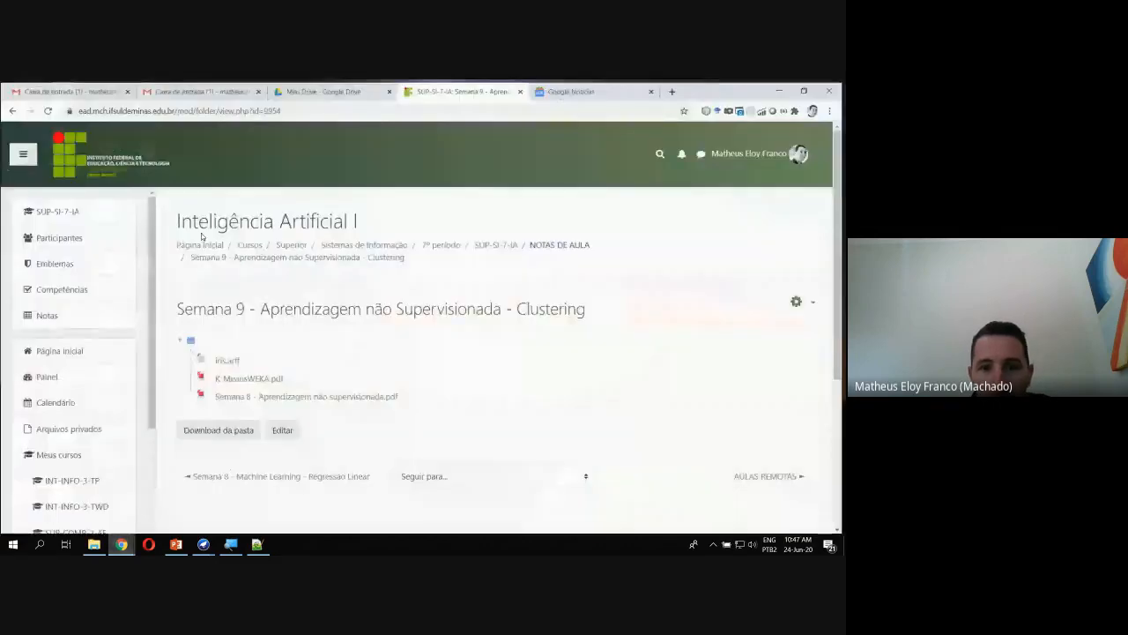
left_click(498, 243)
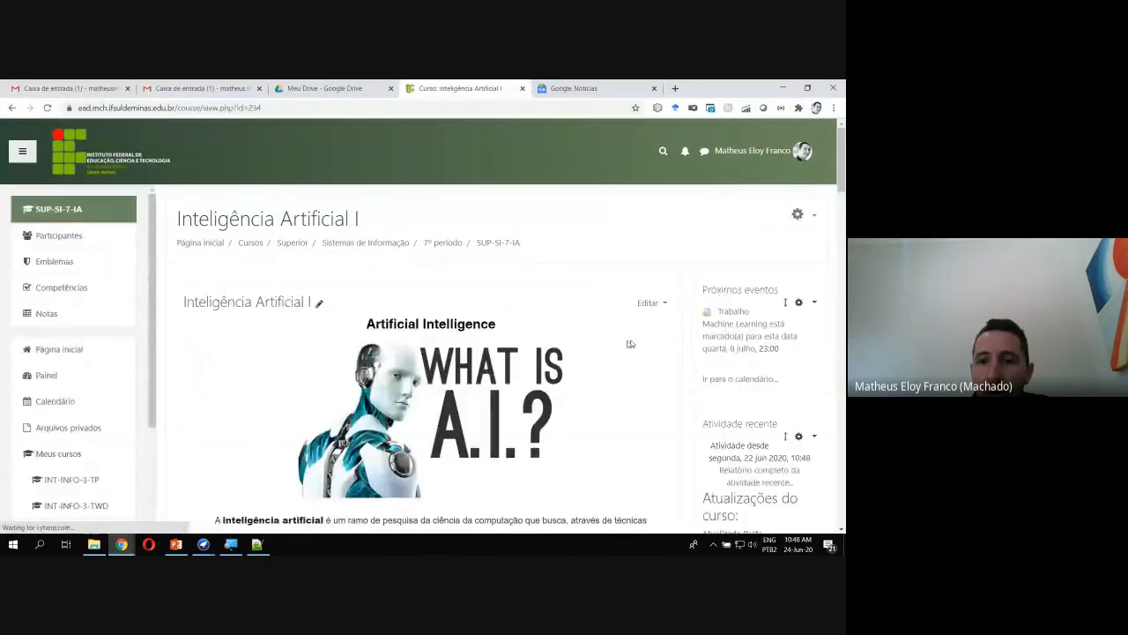
- Open the Trabalho Machine Learning assignment from the course's Atividades section
scroll(598, 339, "down", 7)
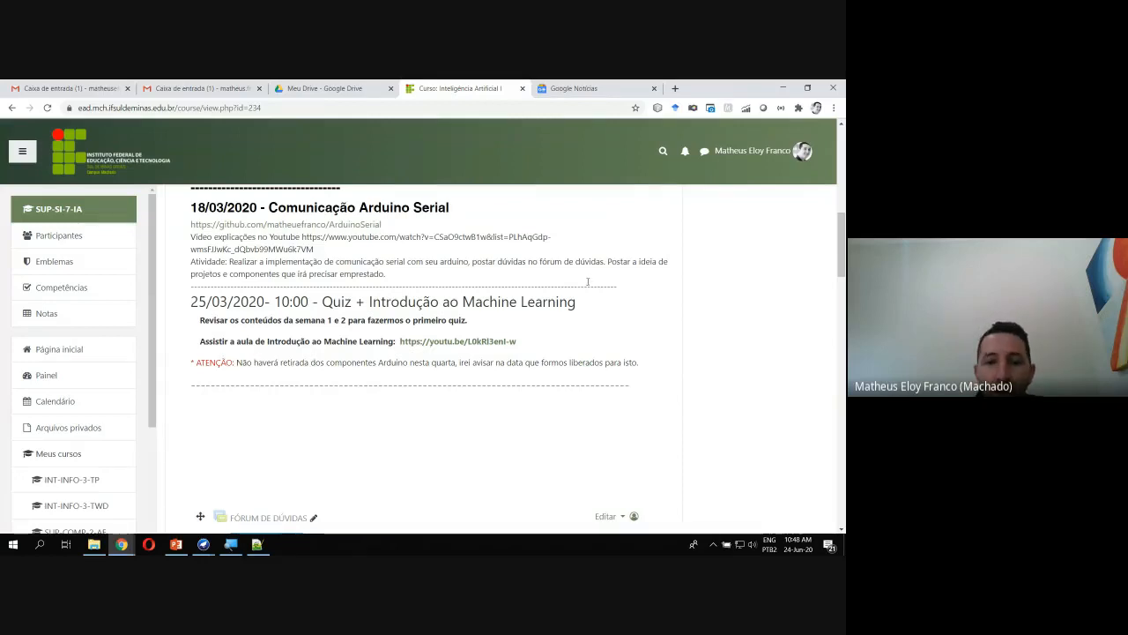
scroll(551, 320, "down", 10)
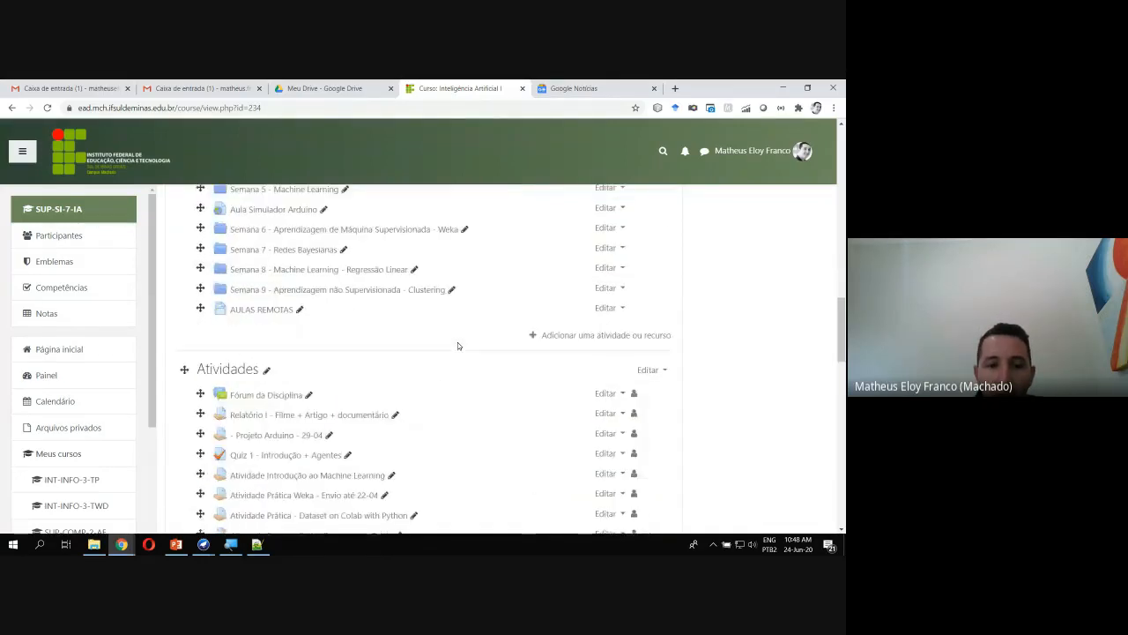
scroll(457, 344, "down", 3)
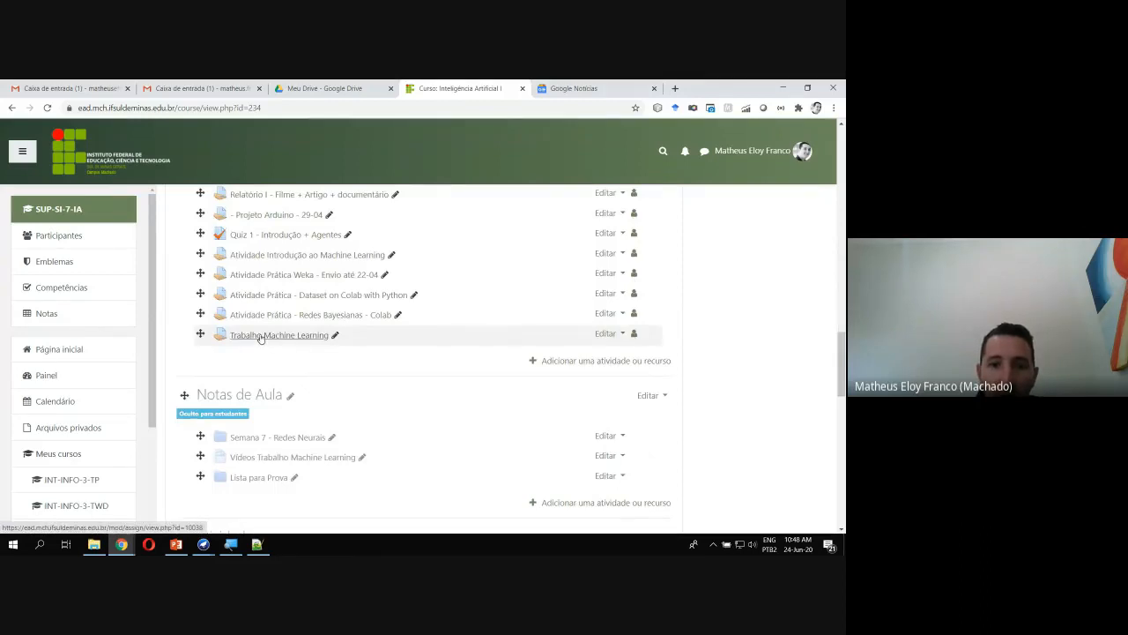
left_click(261, 336)
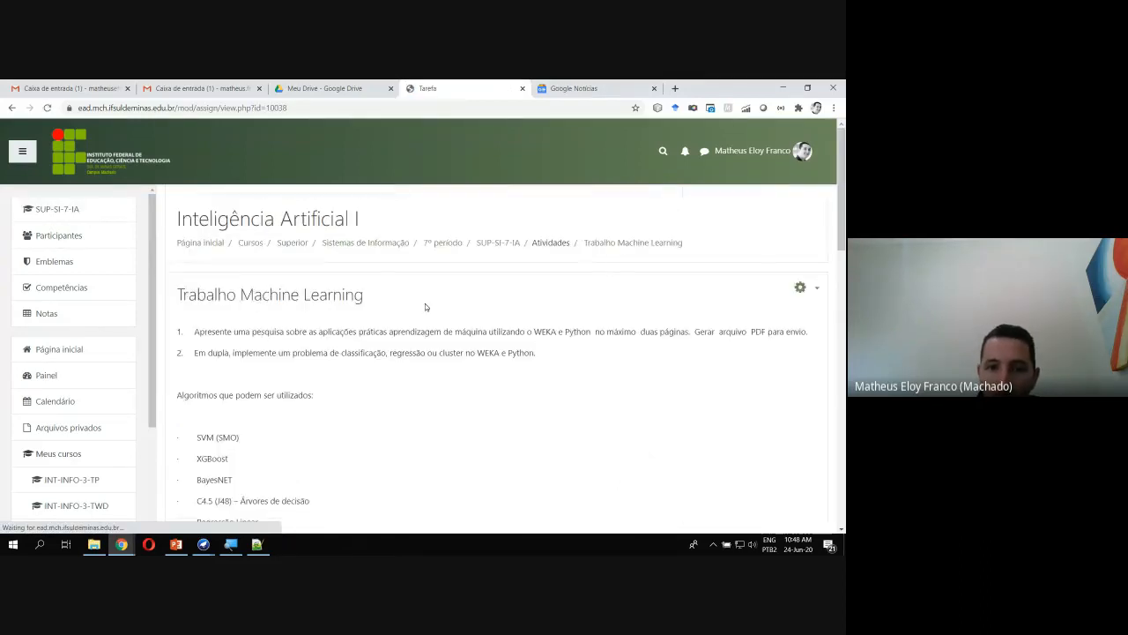
- Read the assignment's first item about the research on machine learning applications with WEKA and Python, highlighting its text
scroll(424, 306, "down", 2)
scroll(381, 379, "up", 1)
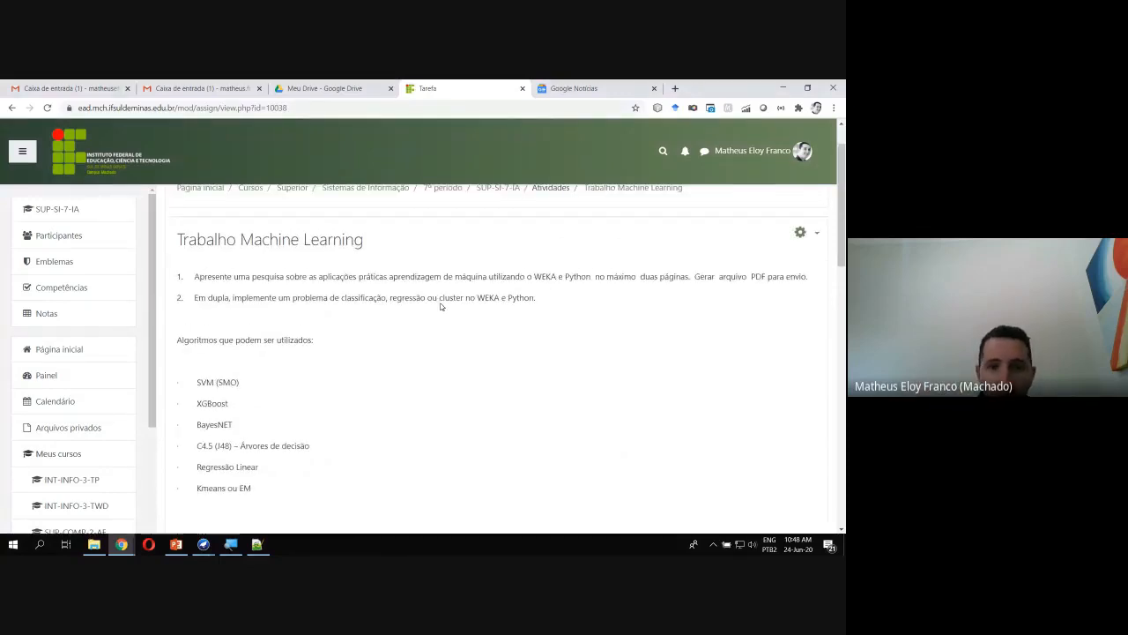
triple_click(476, 280)
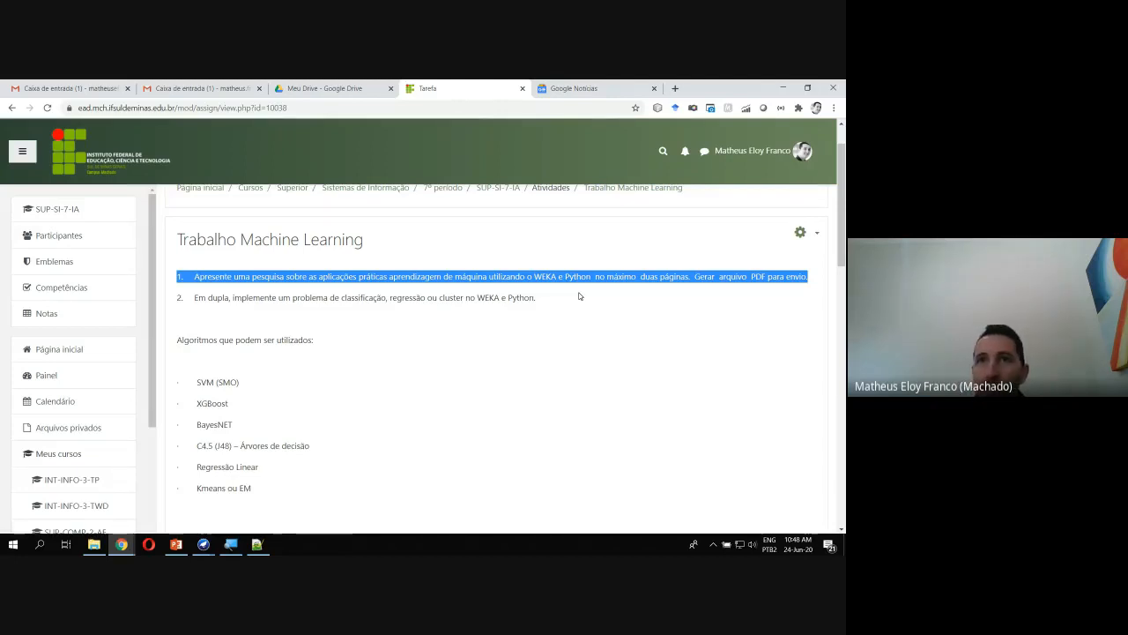
triple_click(736, 277)
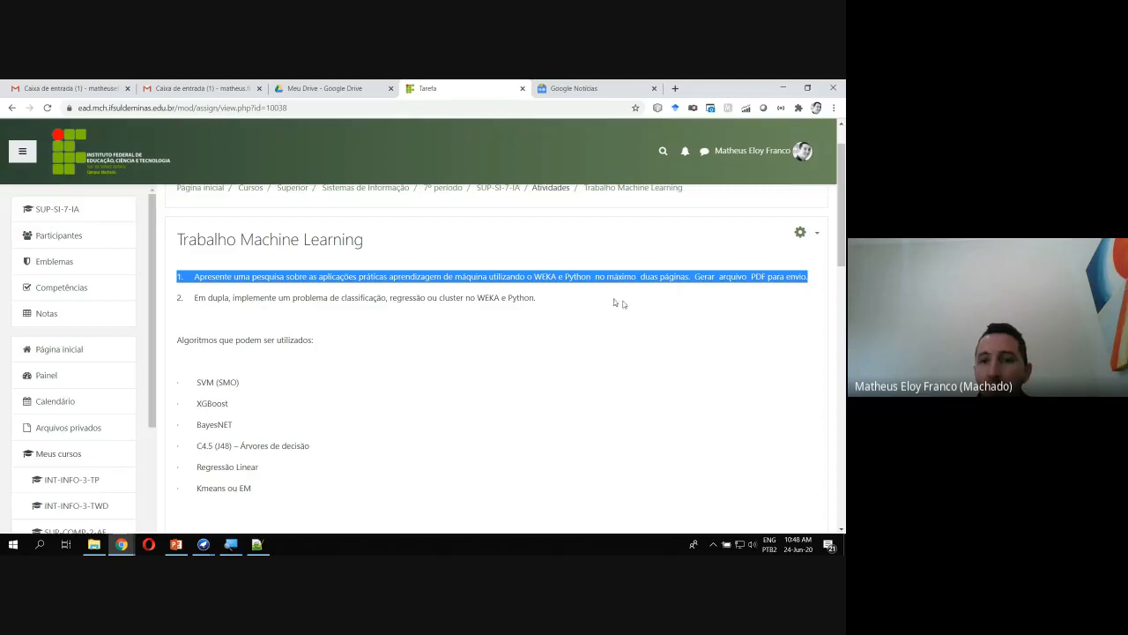
- Read the assignment's second item, highlighting the problem types and "WEKA e Python", and view the list of allowed algorithms
triple_click(445, 300)
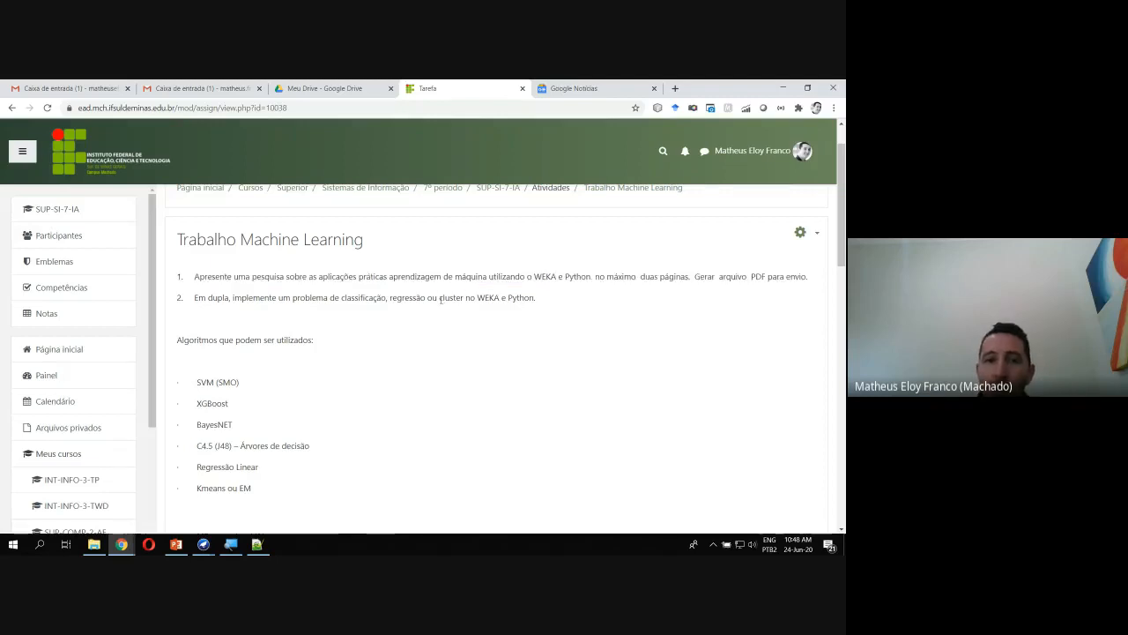
left_click(298, 298)
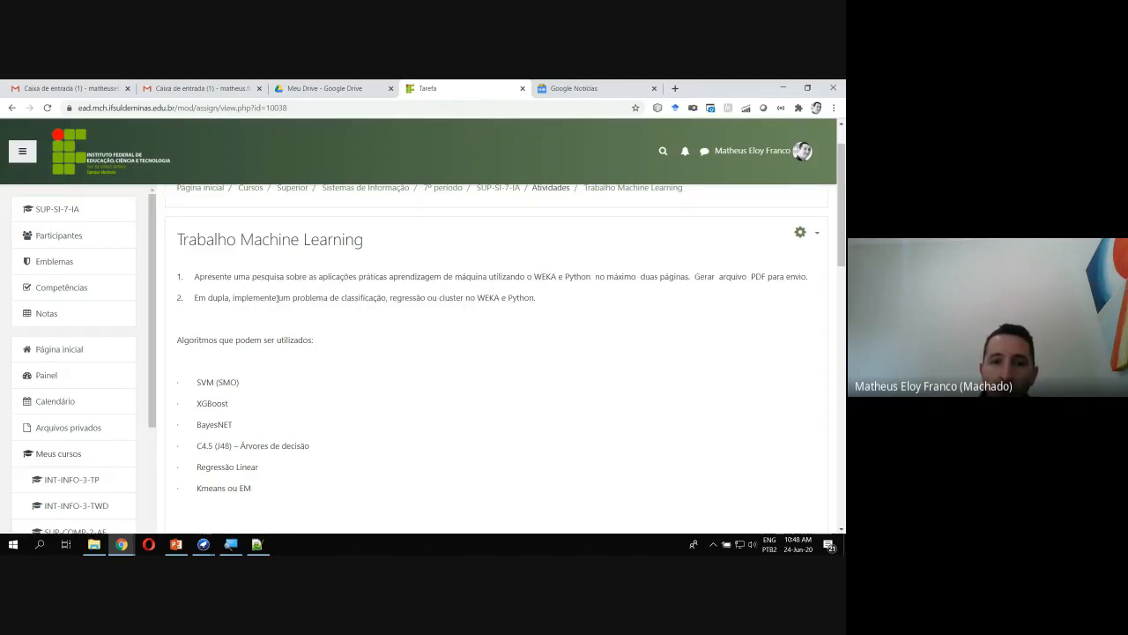
double_click(363, 298)
double_click(408, 298)
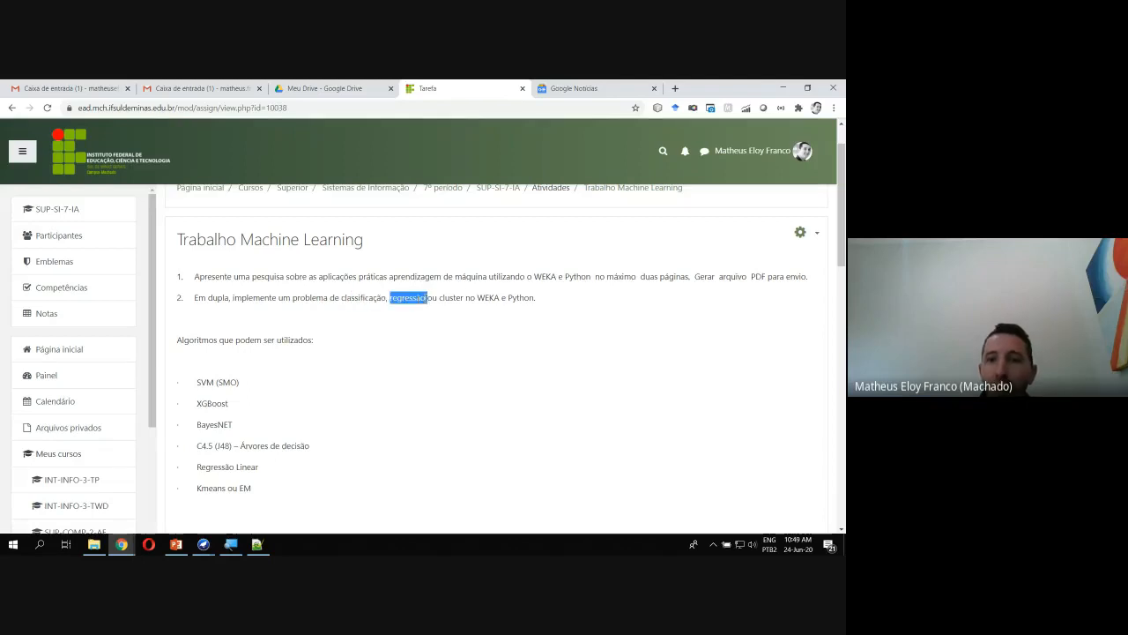
double_click(451, 298)
left_click_drag(477, 298, 554, 308)
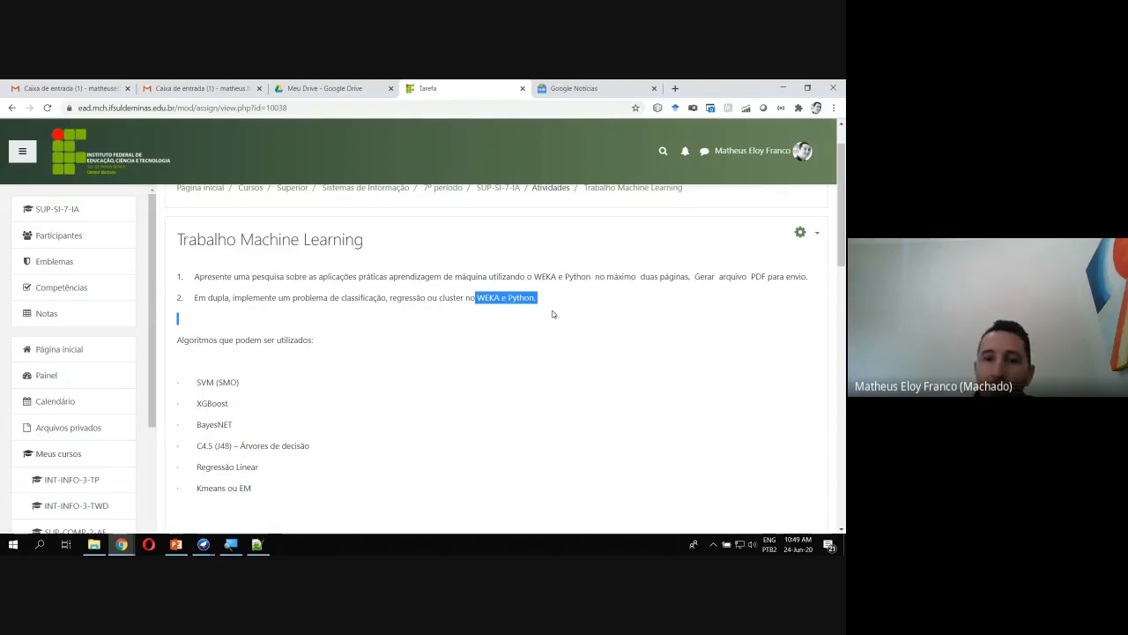
scroll(551, 315, "down", 1)
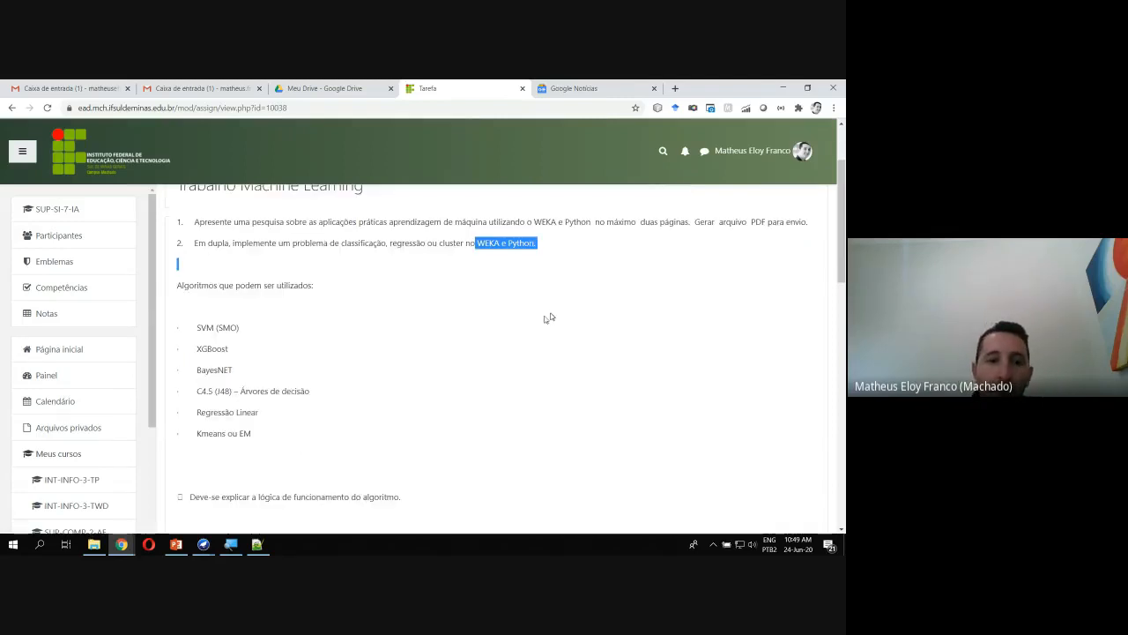
- Read the assignment's allowed algorithms and its explanation, training and testing, and minimum 100 tuples requirements, highlighting the text
left_click_drag(208, 327, 294, 431)
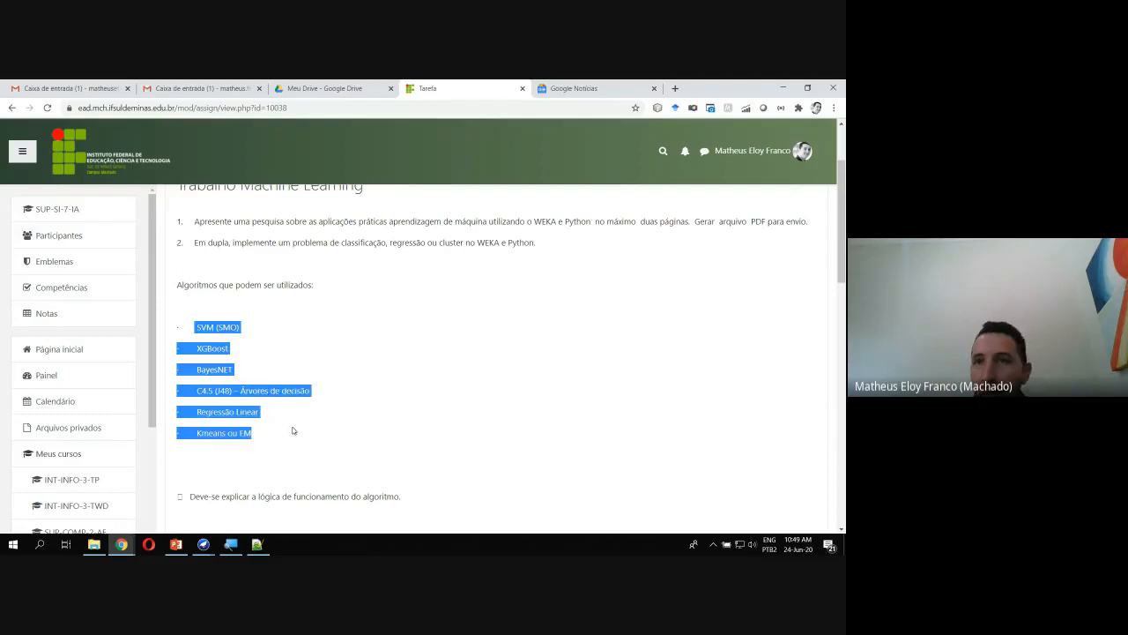
left_click(359, 414)
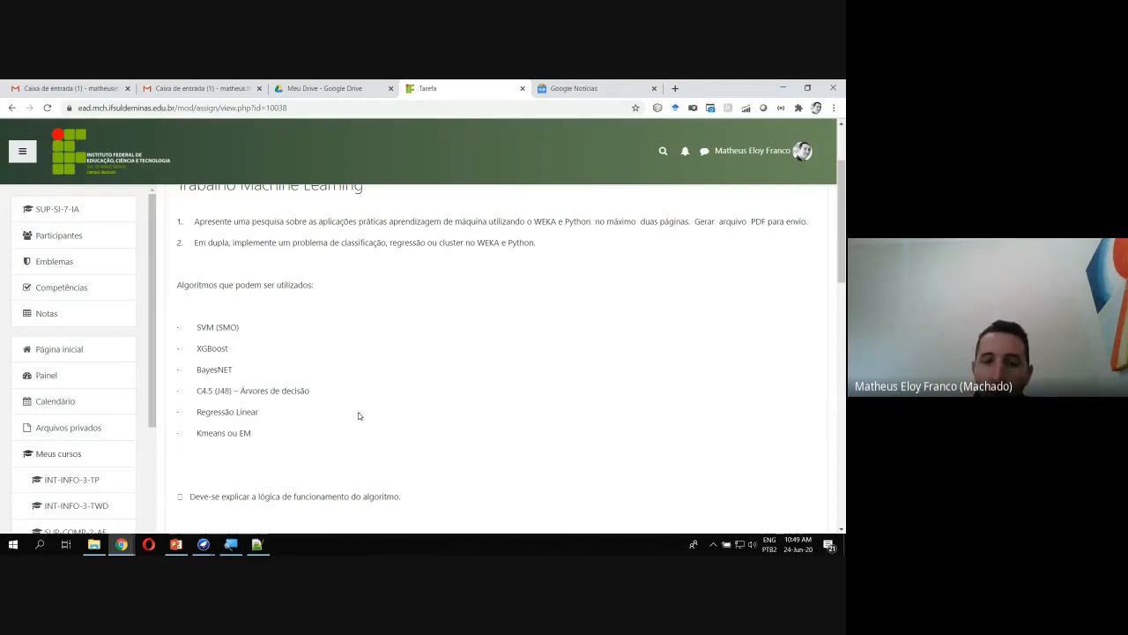
scroll(410, 365, "down", 3)
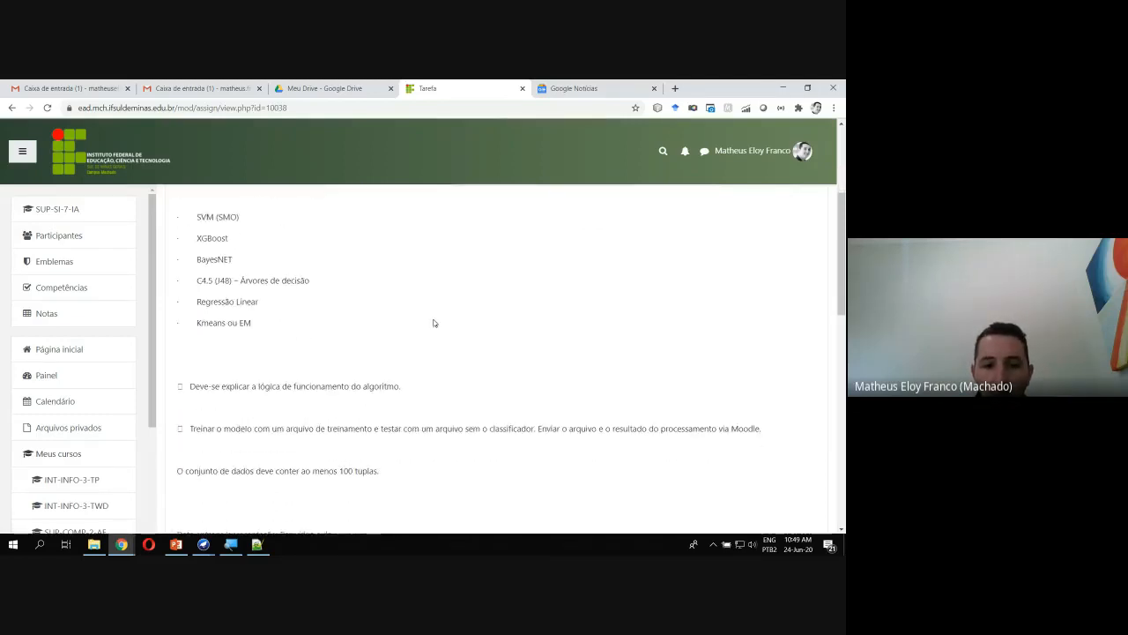
scroll(438, 308, "down", 2)
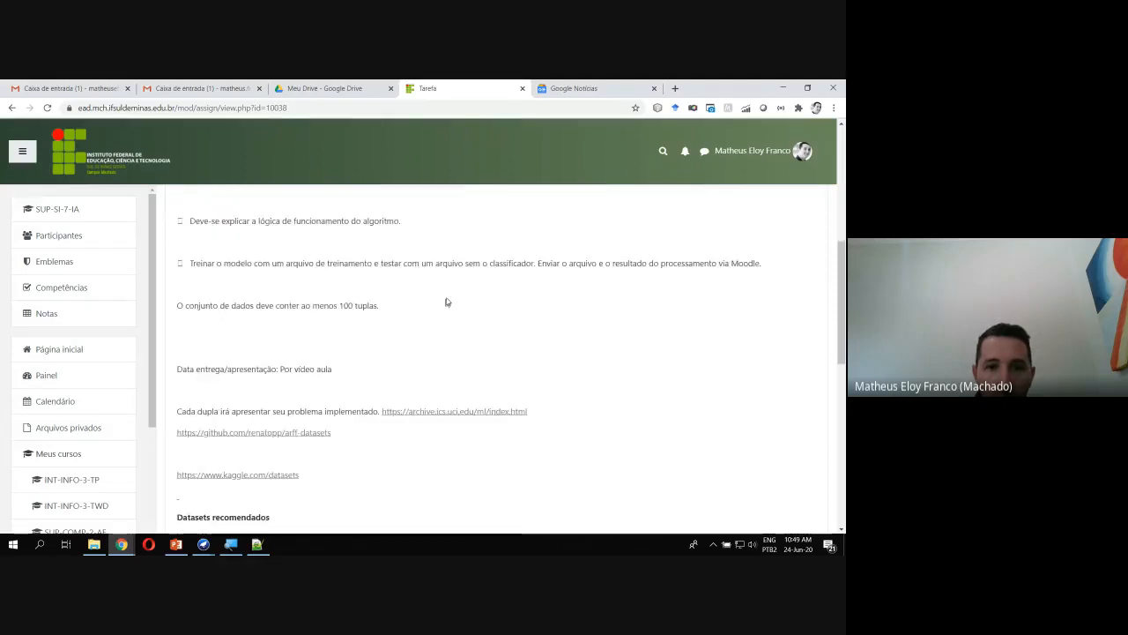
triple_click(379, 221)
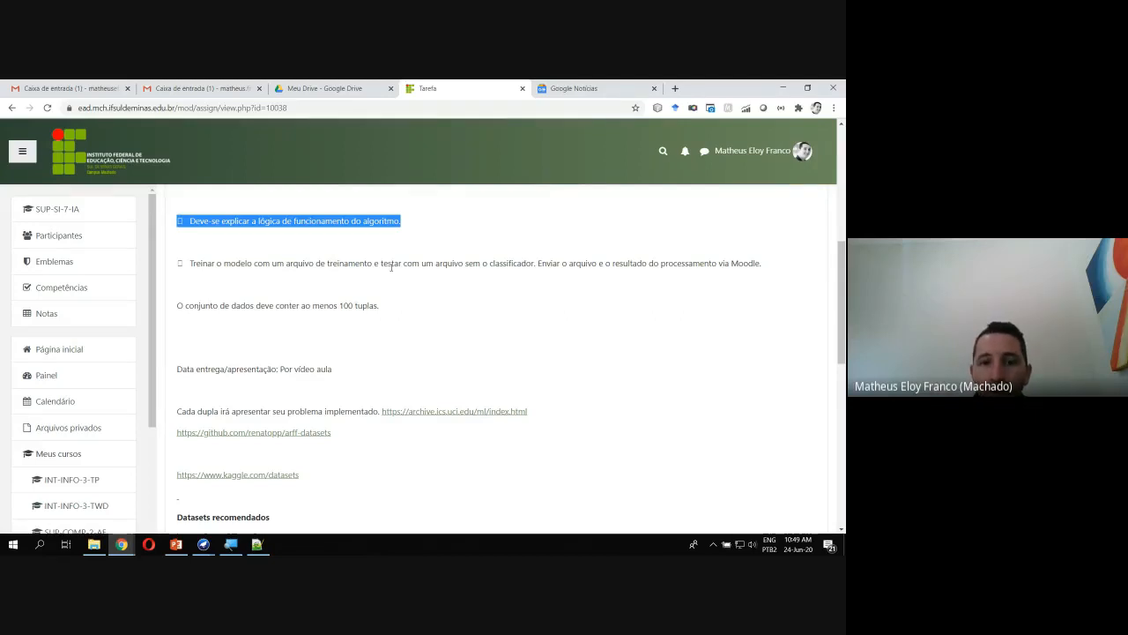
triple_click(391, 264)
left_click(452, 285)
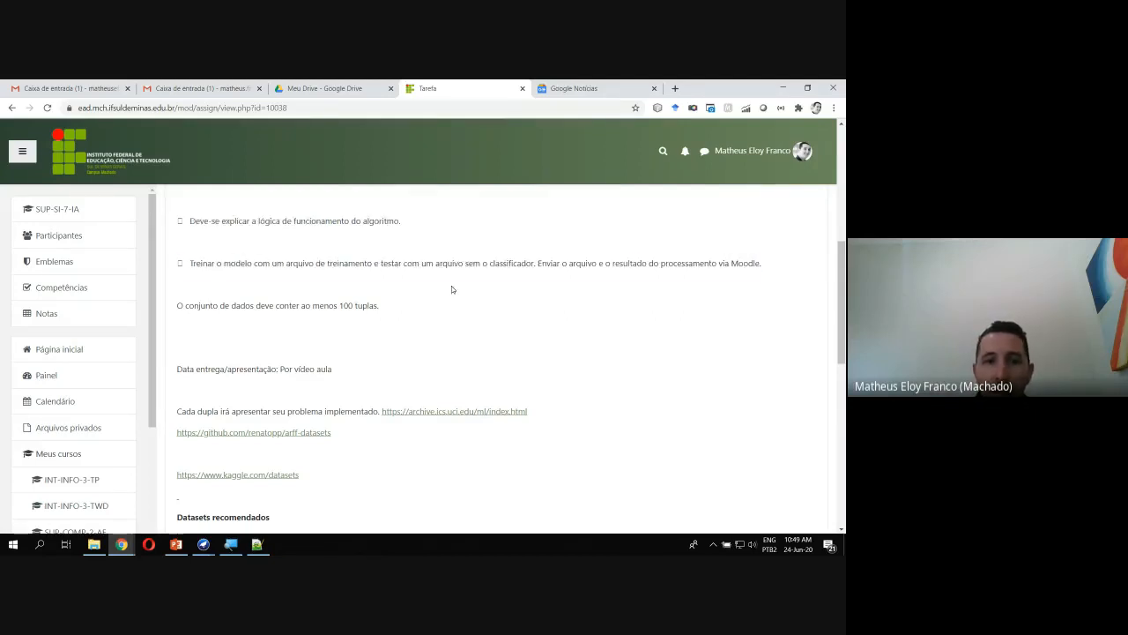
triple_click(350, 305)
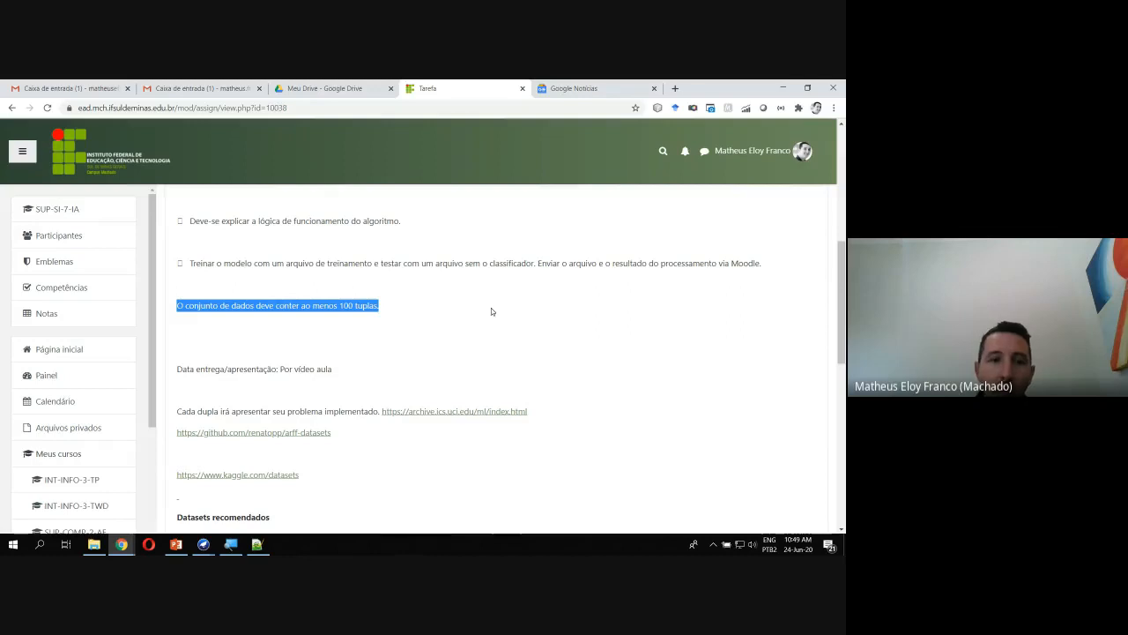
double_click(346, 305)
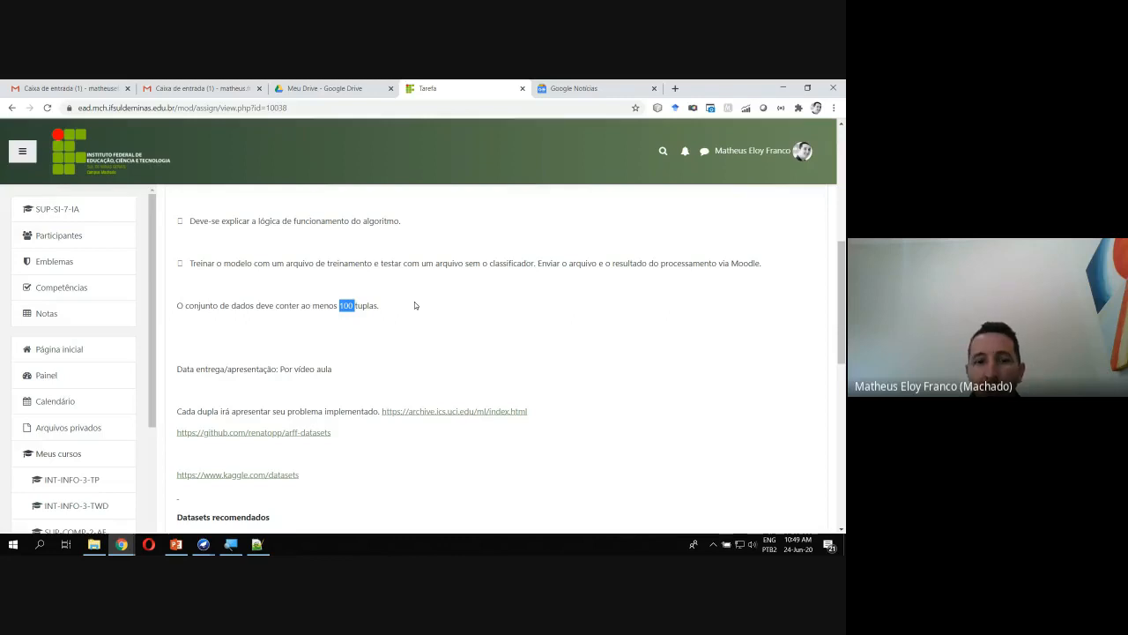
- Review the assignment's presentation details, dataset repository links and the Datasets recomendados list
scroll(414, 305, "down", 1)
scroll(370, 309, "down", 1)
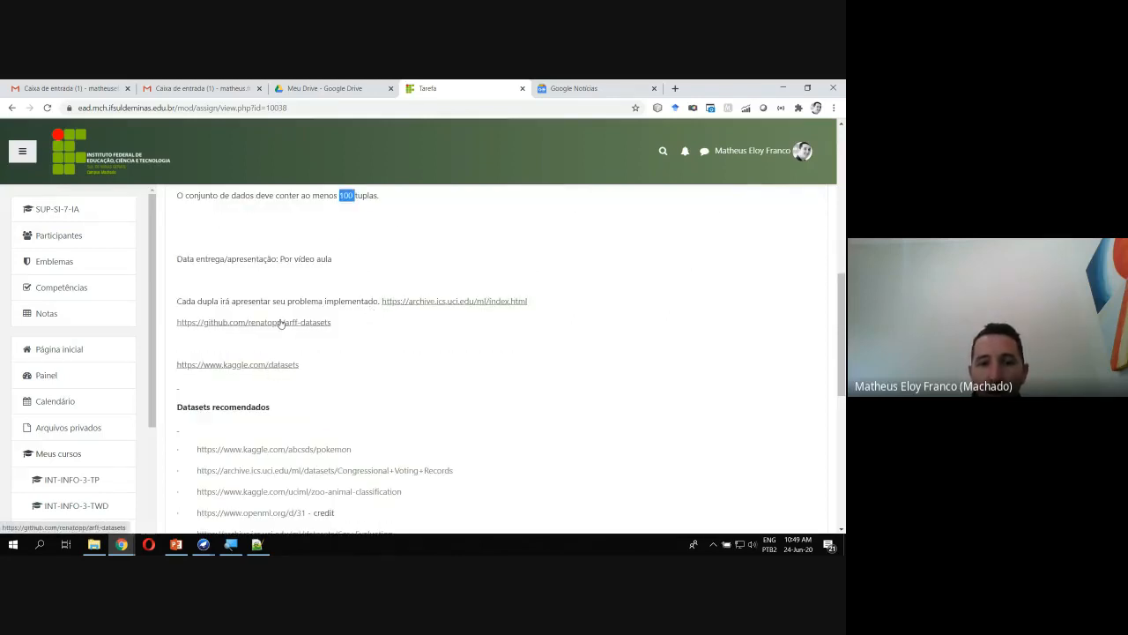
scroll(323, 356, "down", 1)
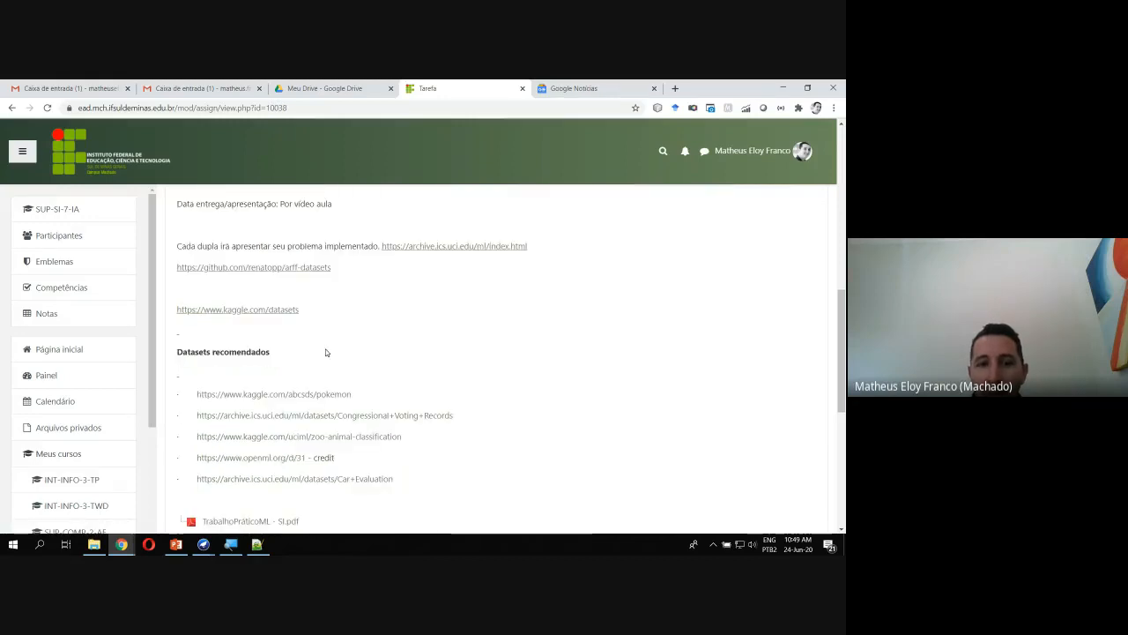
scroll(325, 353, "down", 2)
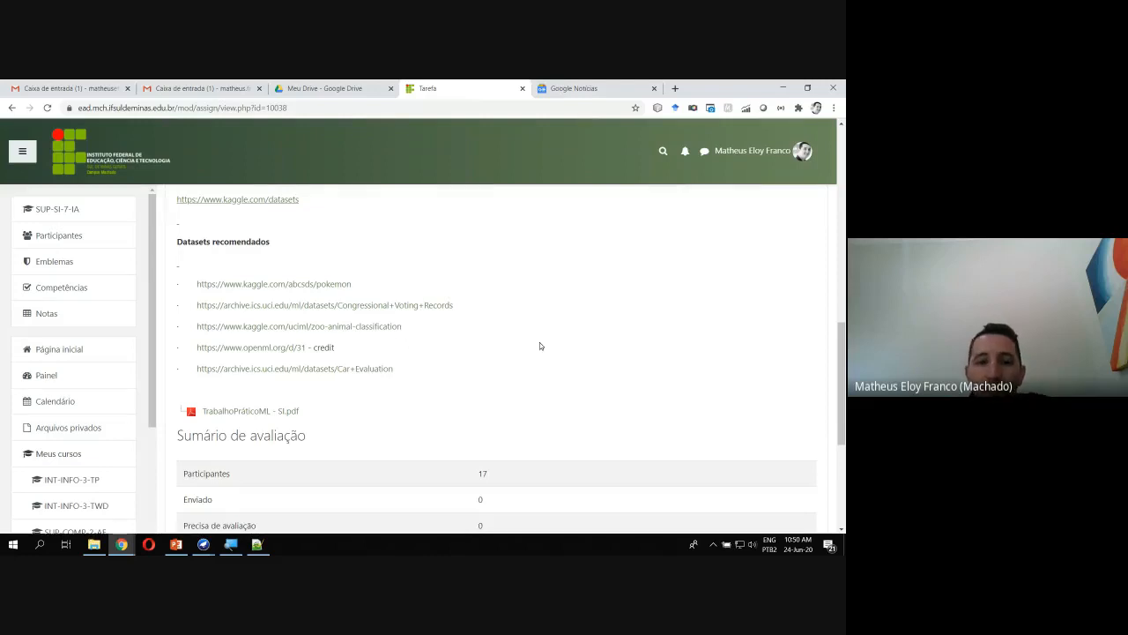
scroll(540, 344, "up", 3)
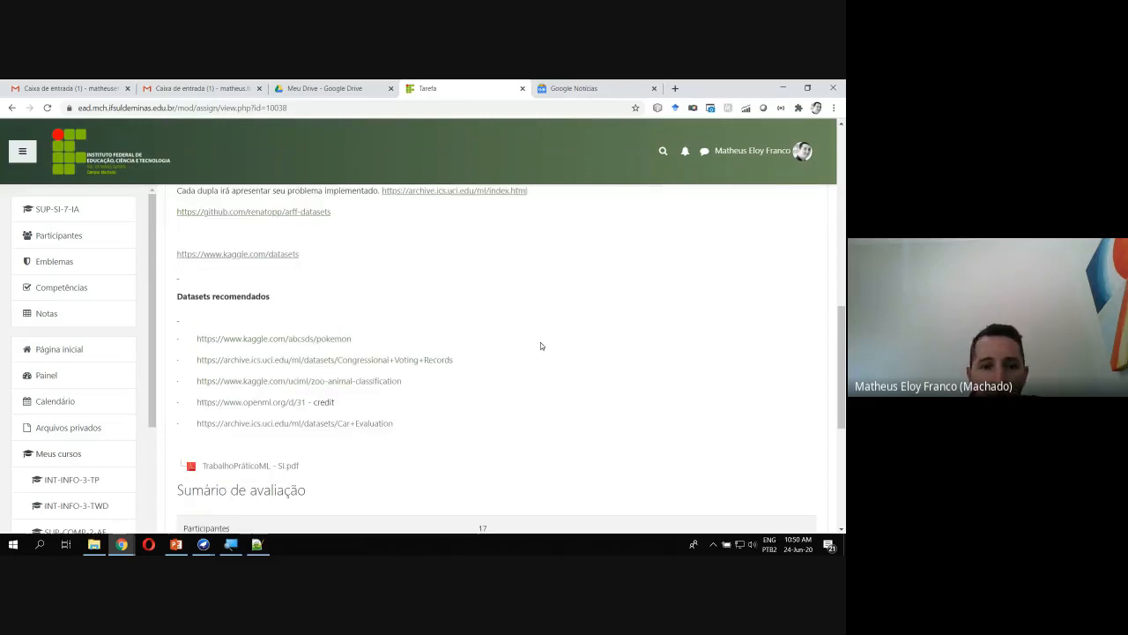
scroll(546, 348, "up", 5)
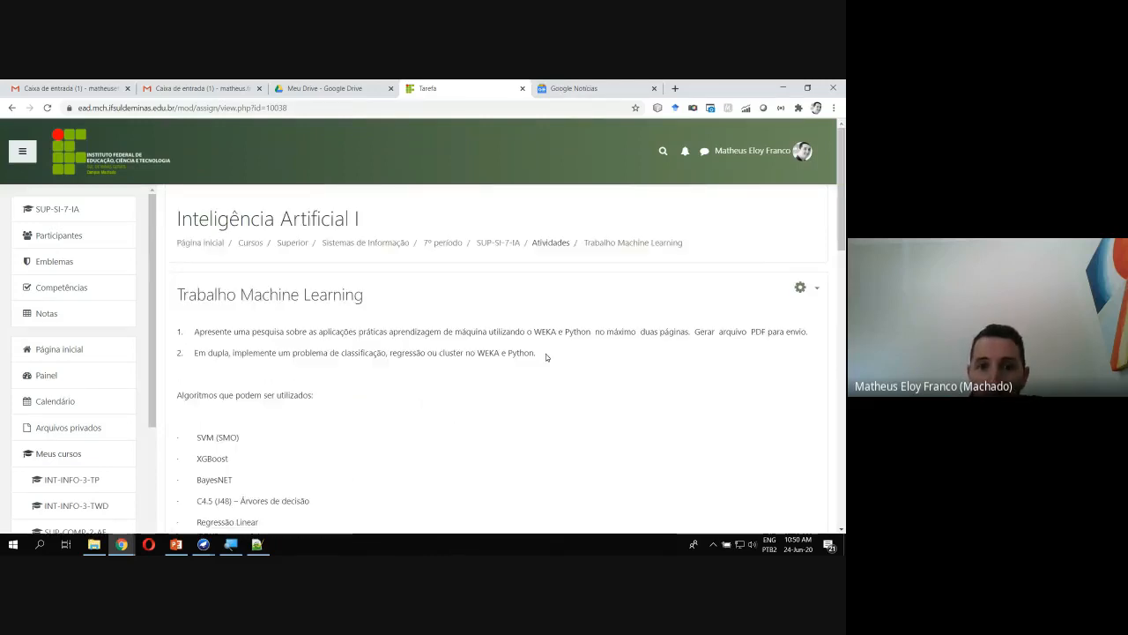
- Return to the SUP-SI-7-IA course page and examine the grade weights list, highlighting the Projeto Arduino value
left_click(501, 243)
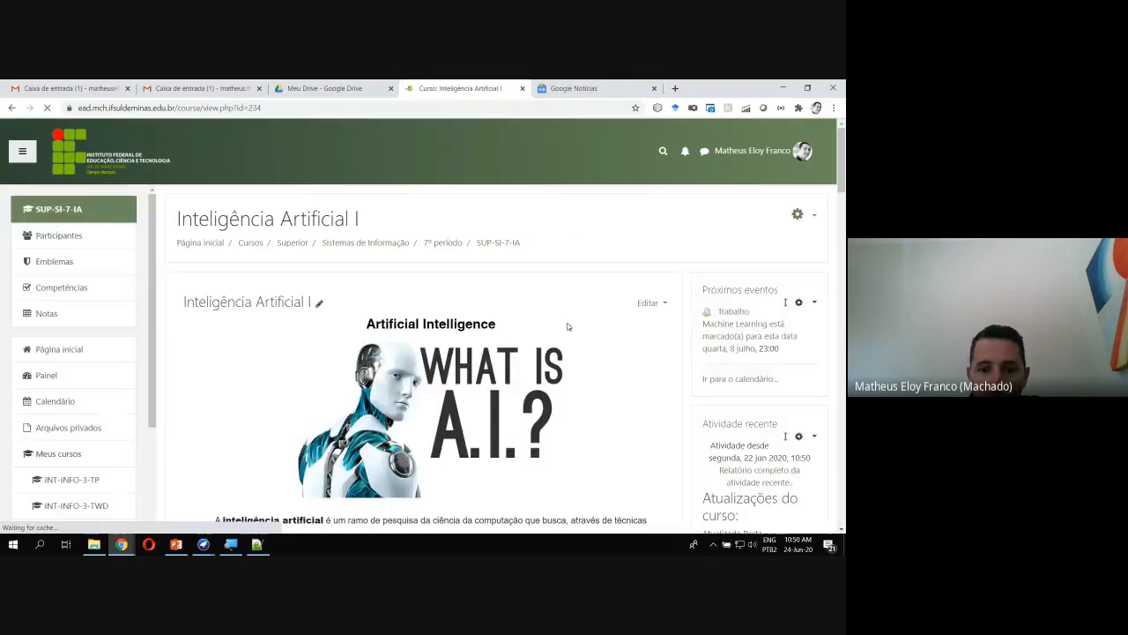
scroll(493, 317, "down", 6)
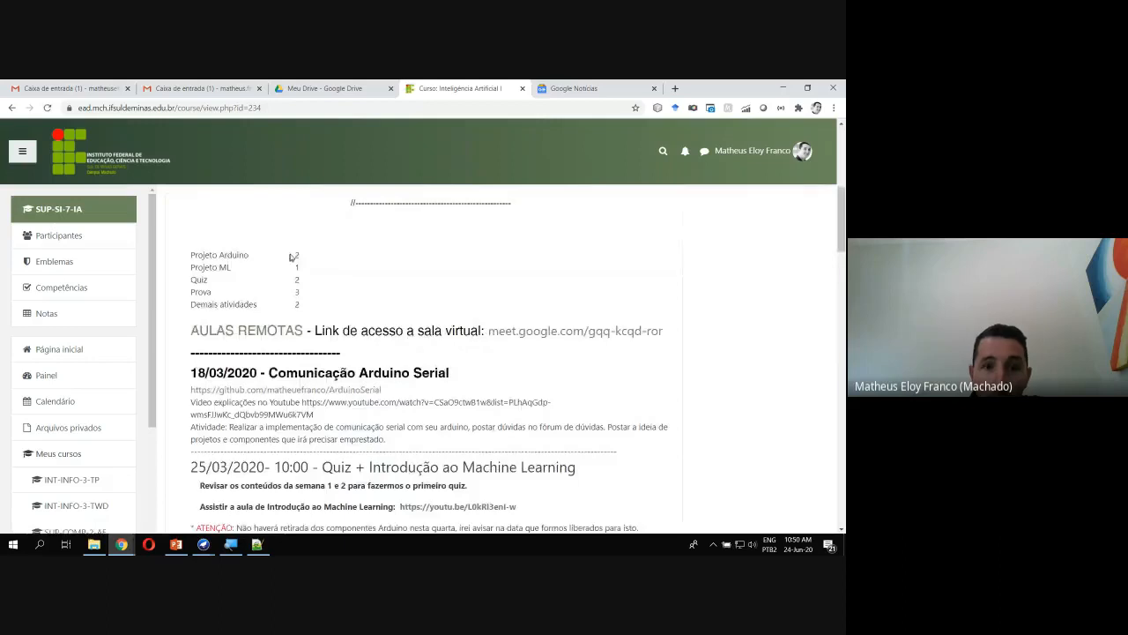
left_click_drag(300, 309, 298, 254)
left_click(297, 255)
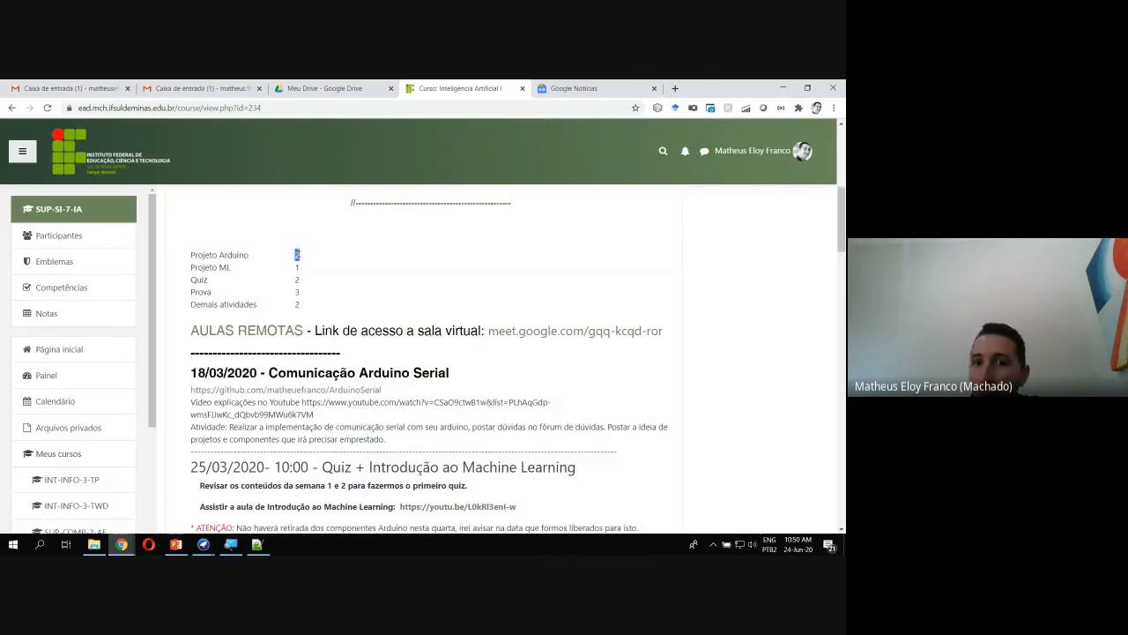
left_click(305, 258)
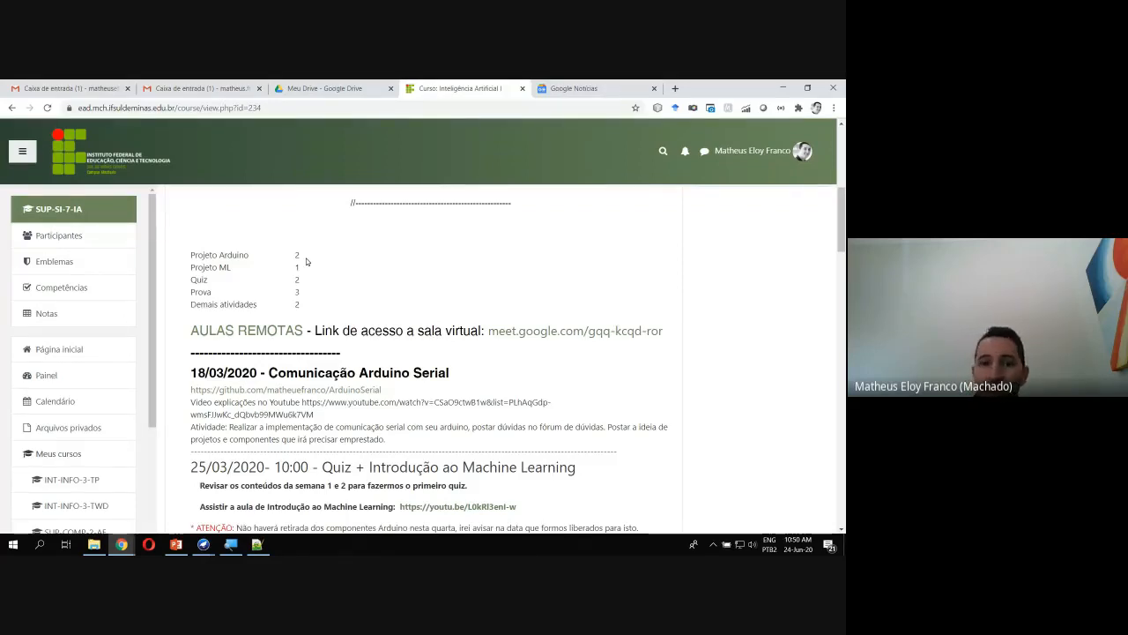
- Start adding a new Fórum activity to the course's Atividades section
scroll(526, 281, "up", 1)
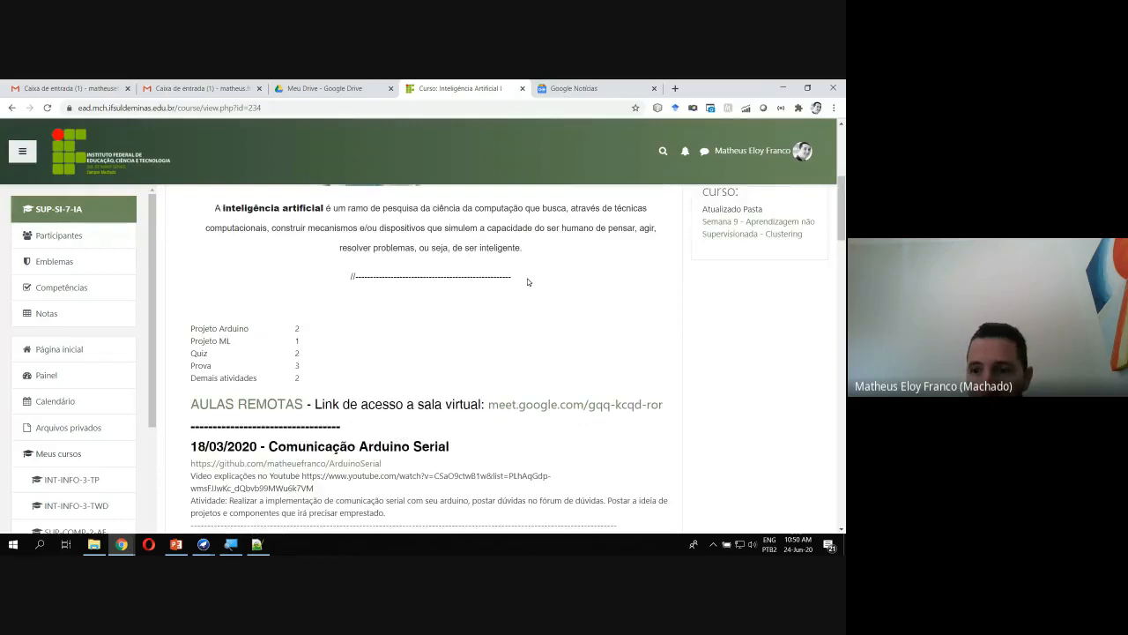
scroll(528, 281, "up", 5)
scroll(612, 290, "down", 15)
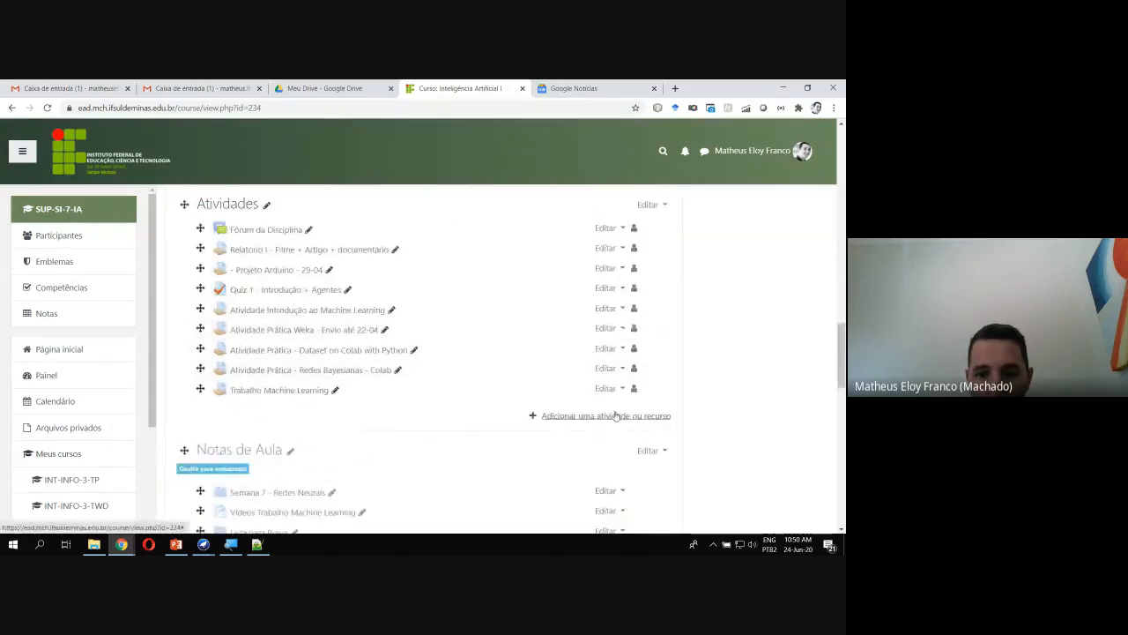
scroll(382, 325, "down", 1)
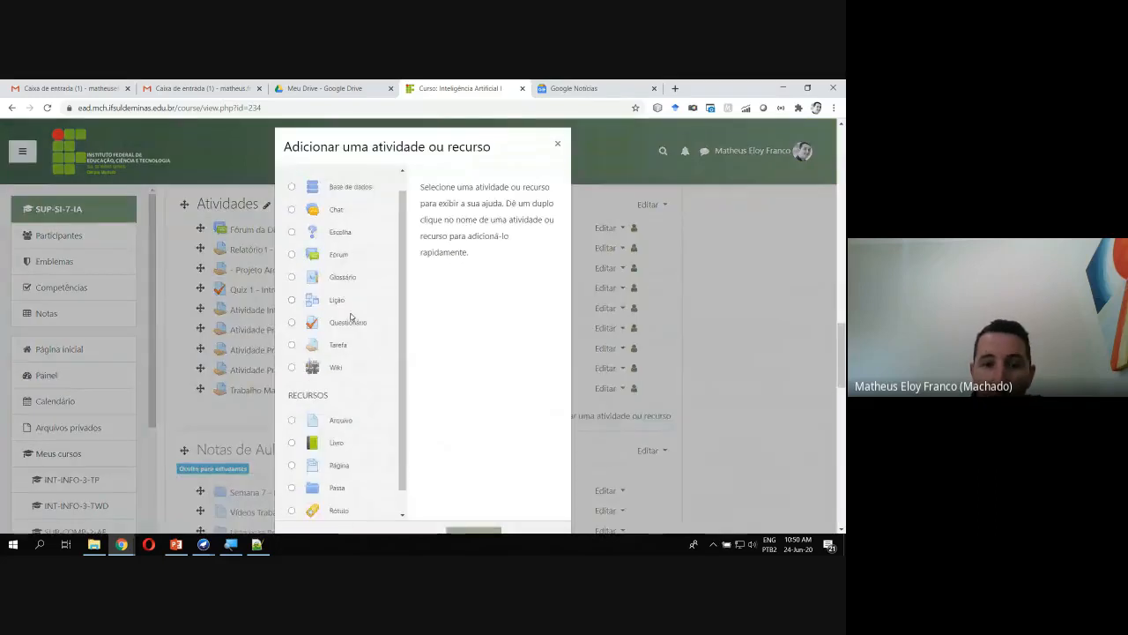
scroll(396, 314, "down", 2)
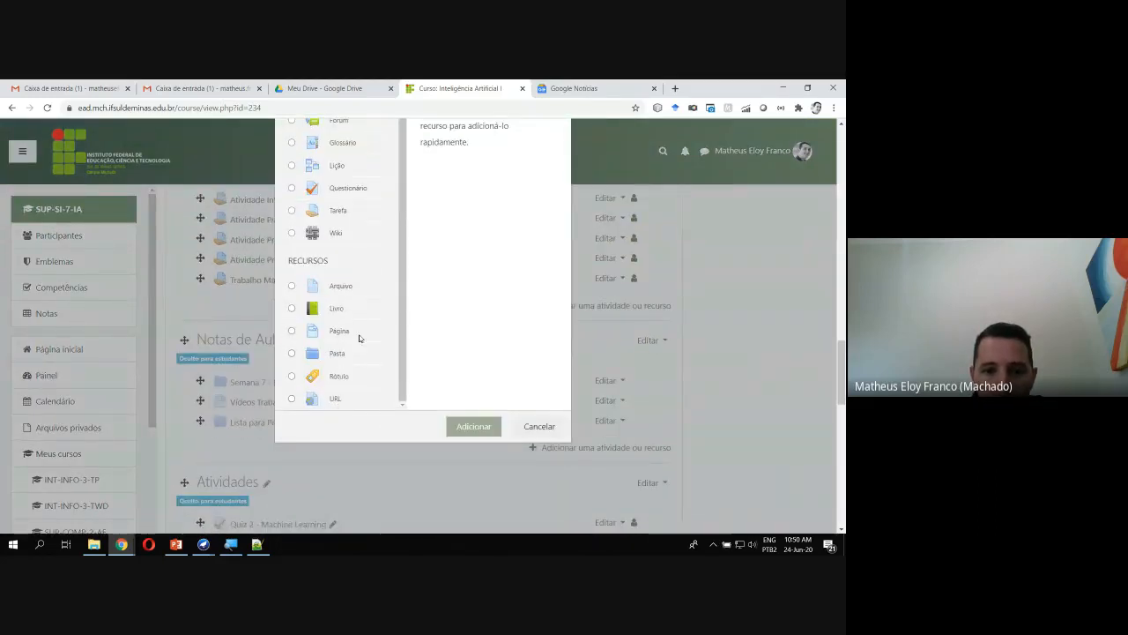
scroll(366, 335, "up", 1)
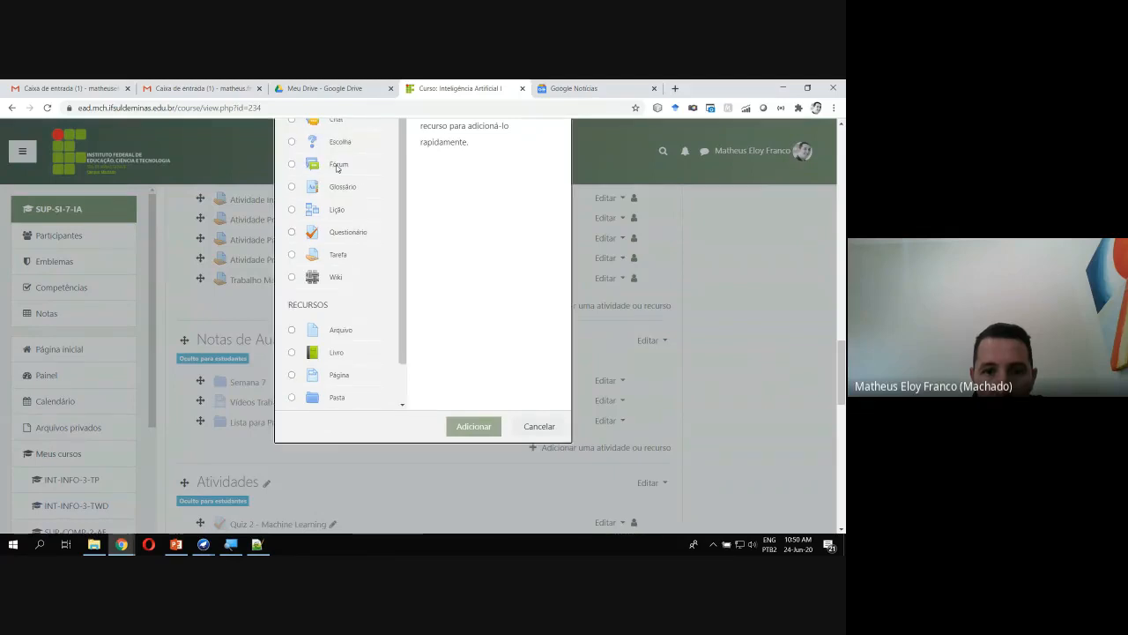
left_click(338, 164)
left_click(475, 425)
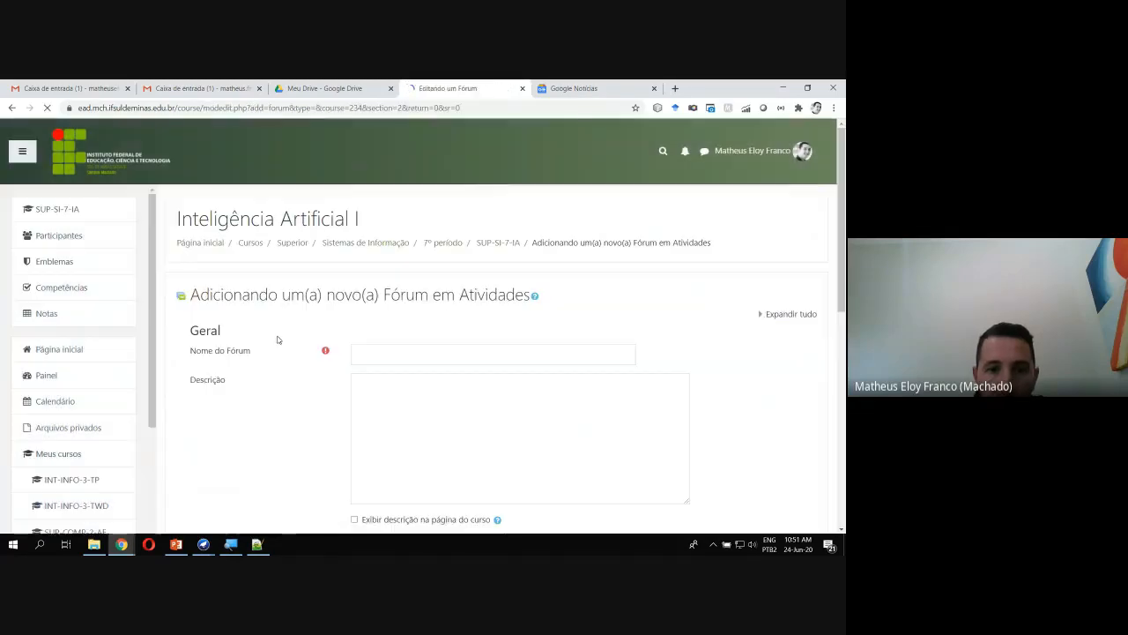
- Name the forum "Tema trabalho Machine Learning" and copy that same text into its description
left_click(383, 354)
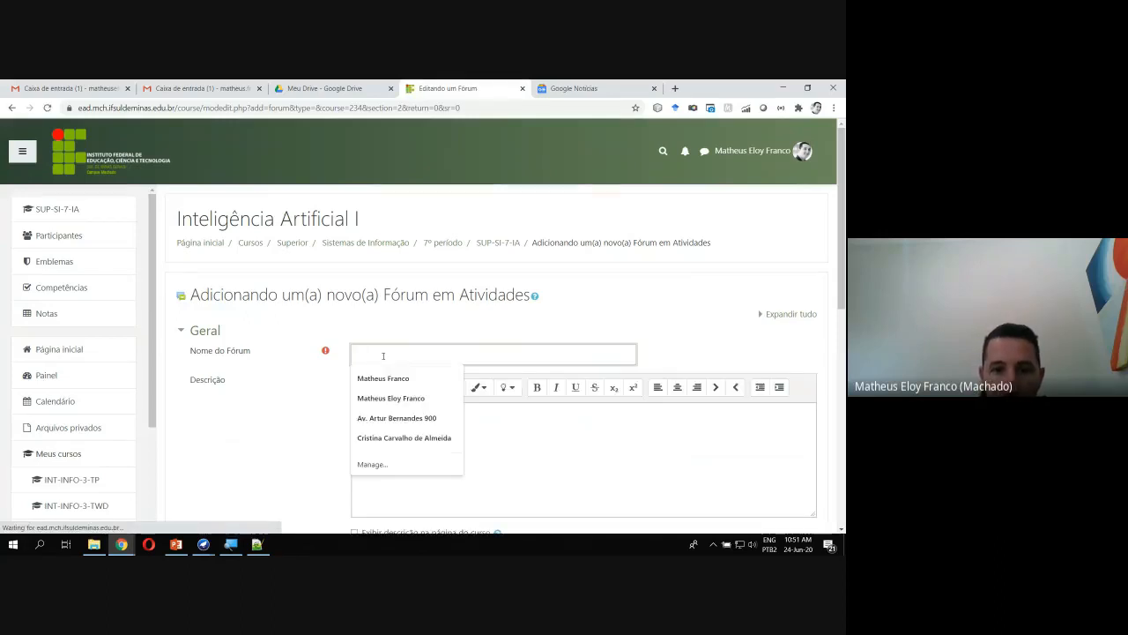
type("Tema dabaml")
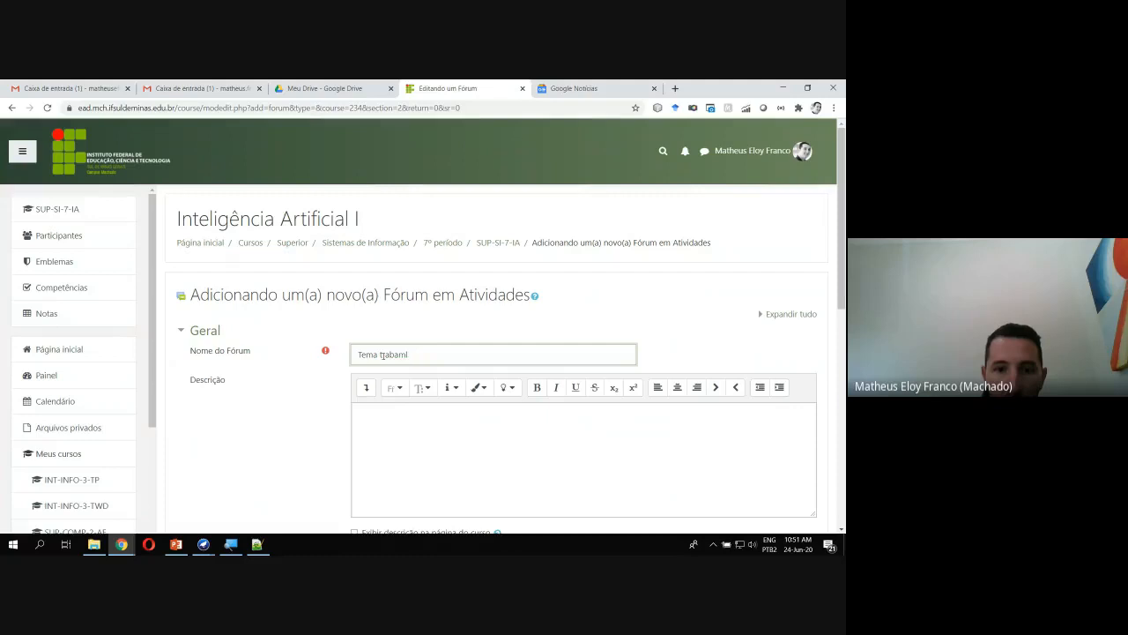
key("BackSpace")
type("lho")
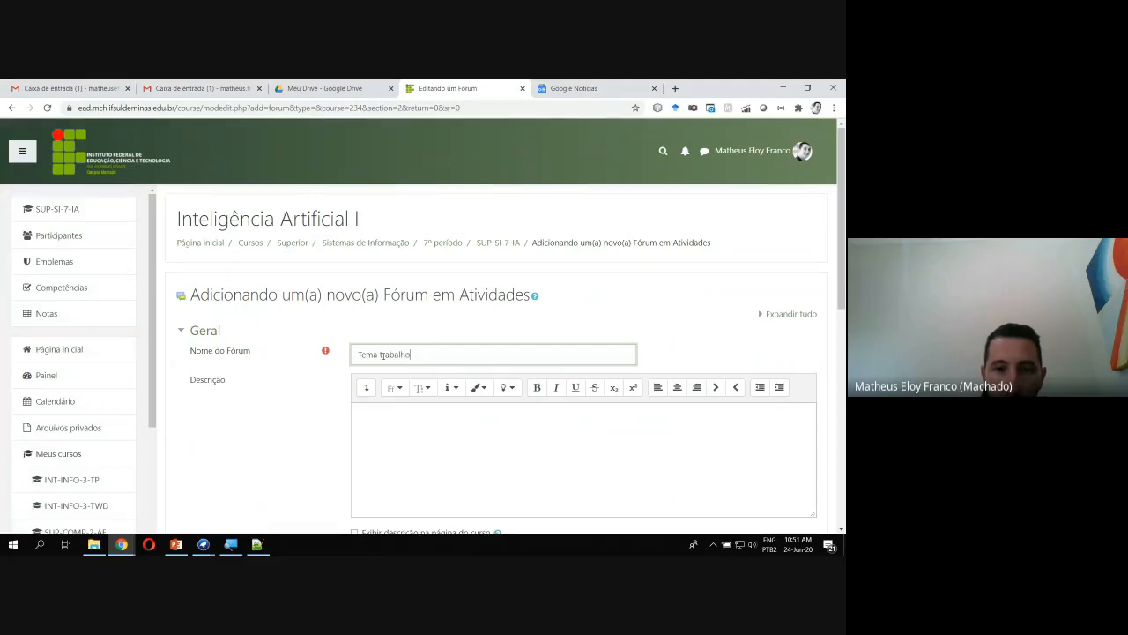
type(" Machine Learning")
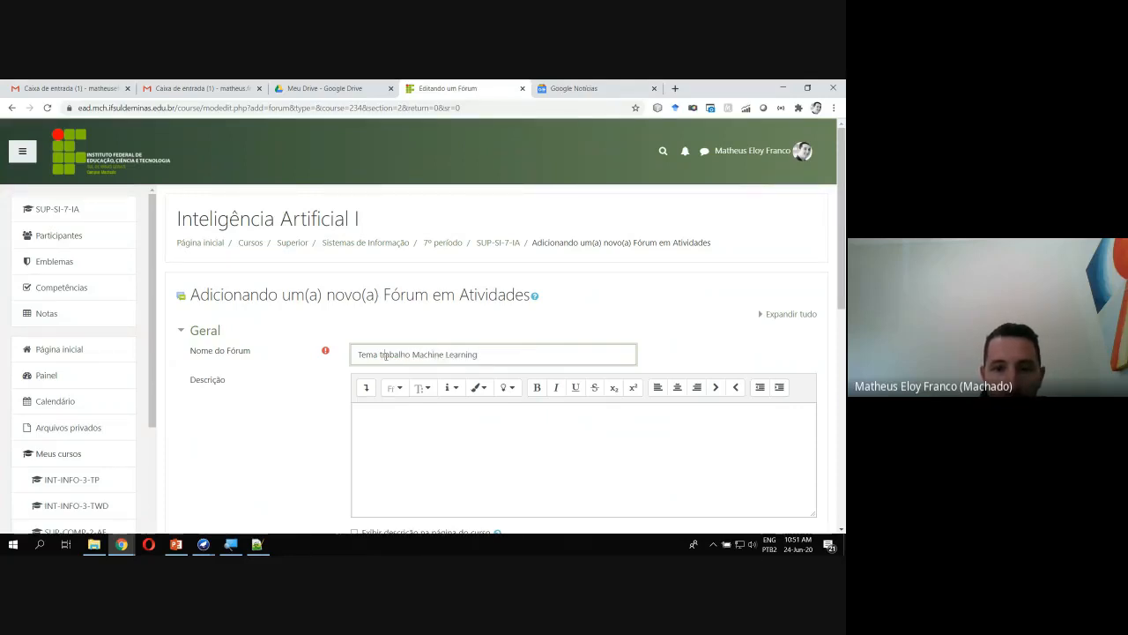
key("ctrl+a")
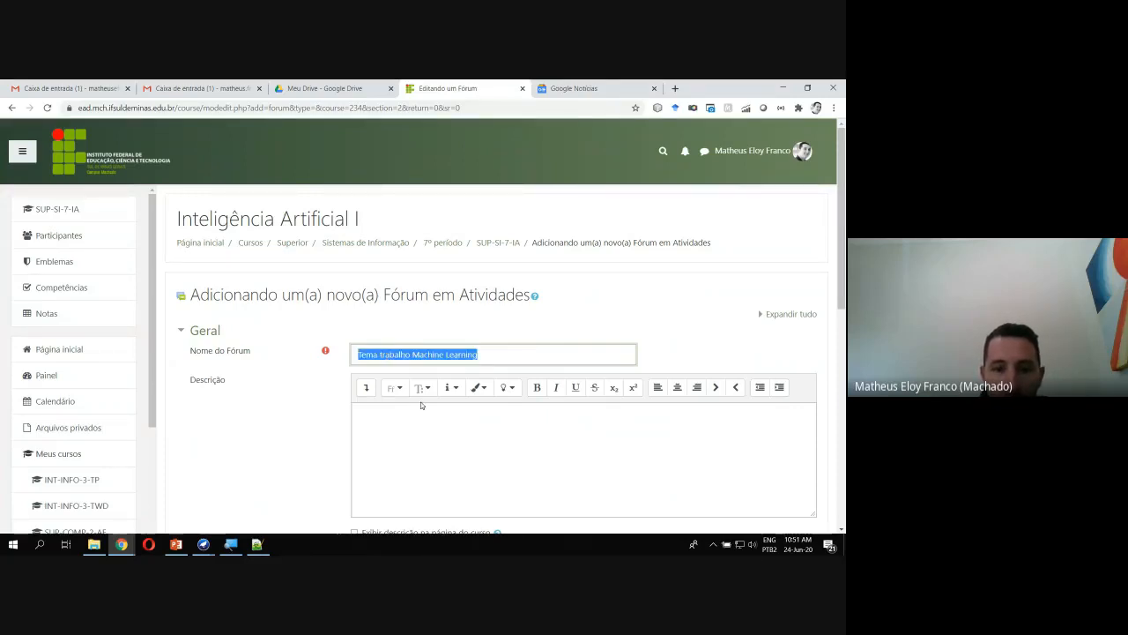
left_click(435, 428)
- Set the forum type to "Fórum P e R (perguntas e respostas)", then save and display the forum
scroll(439, 429, "down", 4)
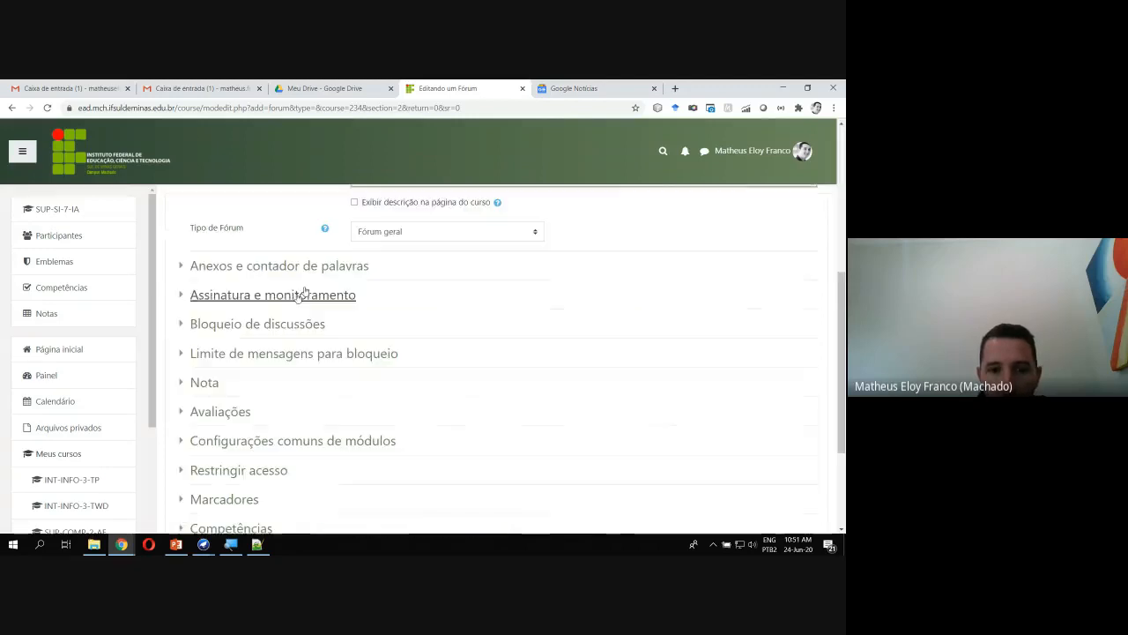
left_click(381, 236)
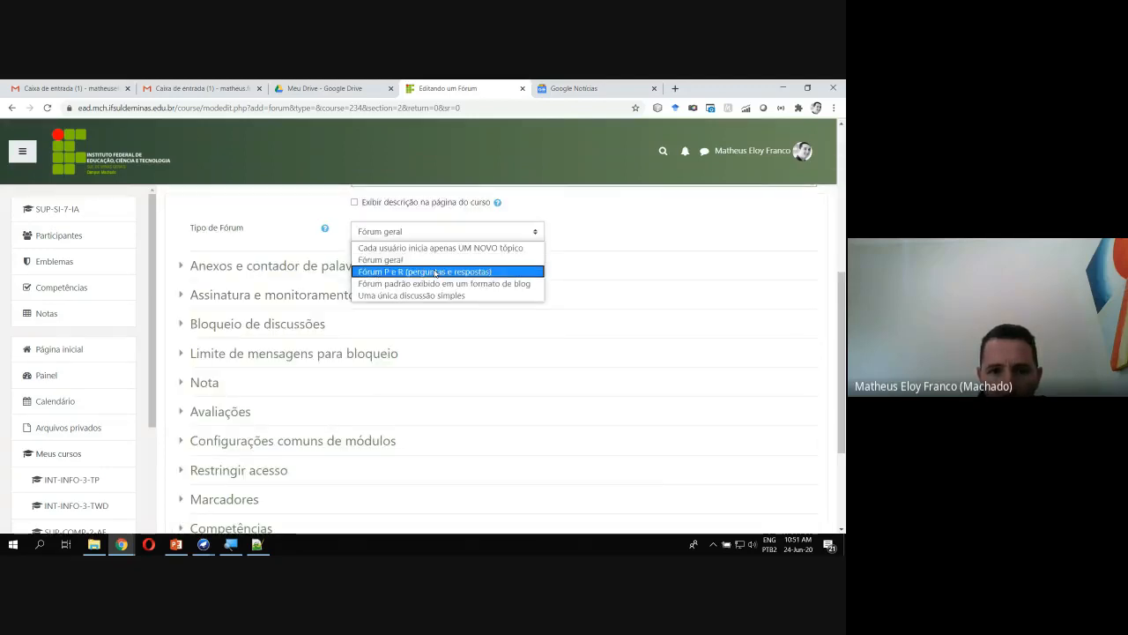
left_click(434, 269)
scroll(483, 294, "down", 1)
scroll(483, 295, "down", 3)
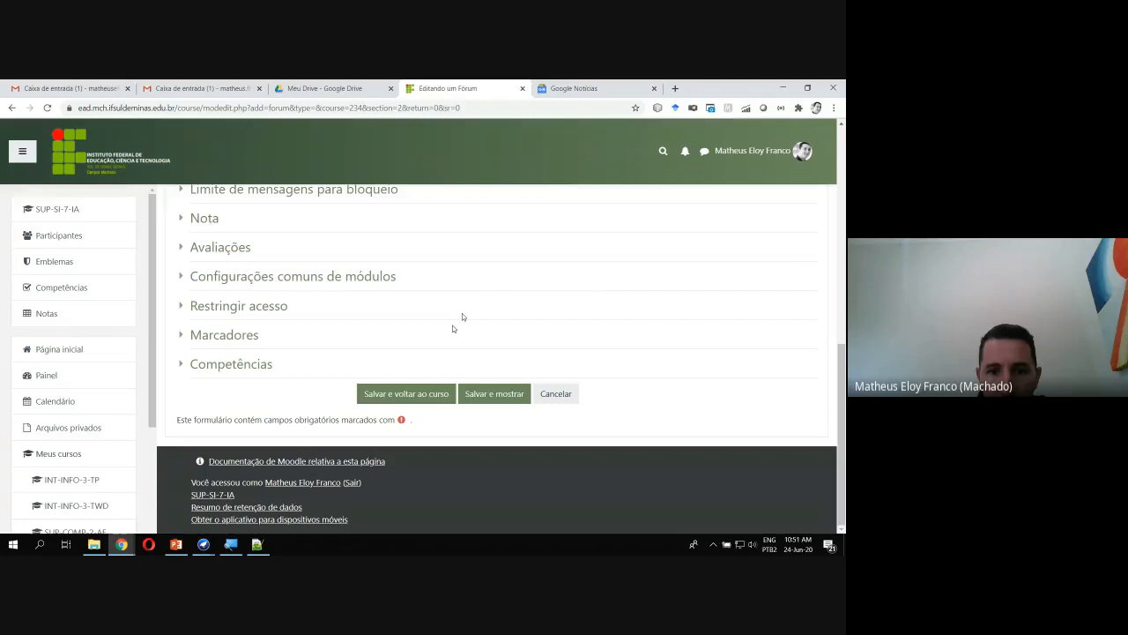
left_click(479, 399)
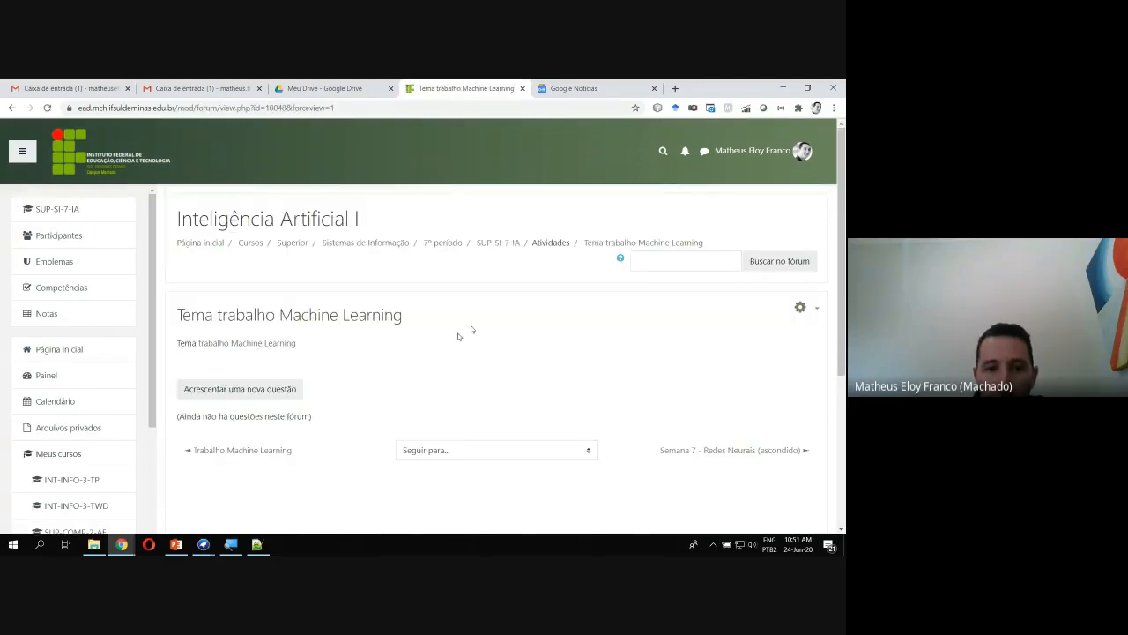
- Look over the saved Tema trabalho Machine Learning forum page and open its settings for editing
scroll(315, 331, "down", 1)
scroll(344, 353, "down", 1)
scroll(344, 353, "up", 1)
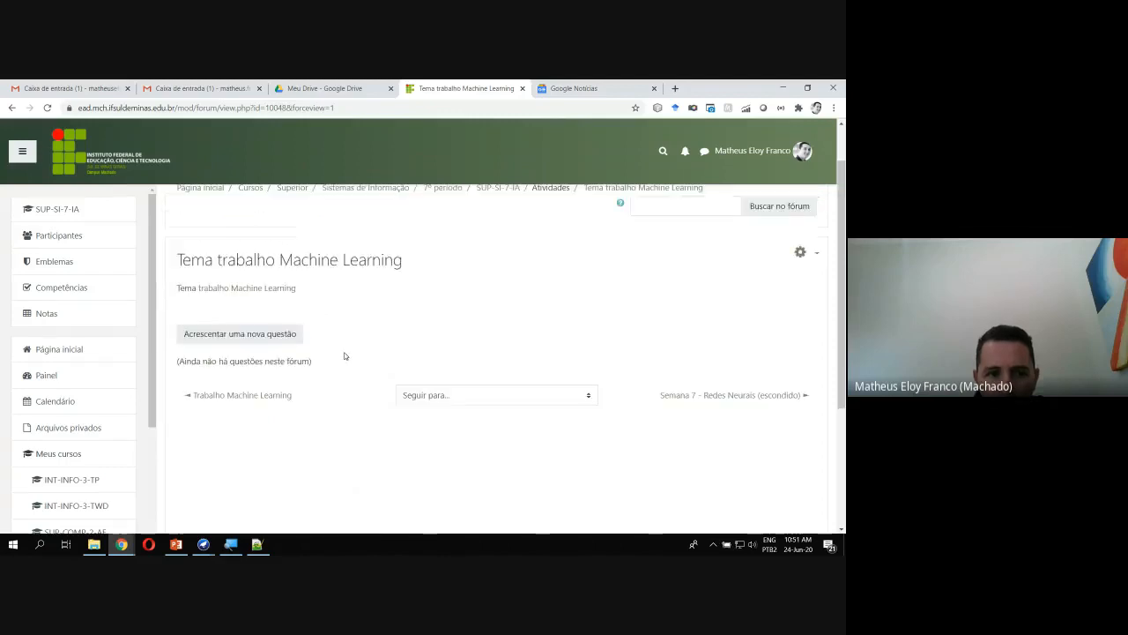
left_click(810, 253)
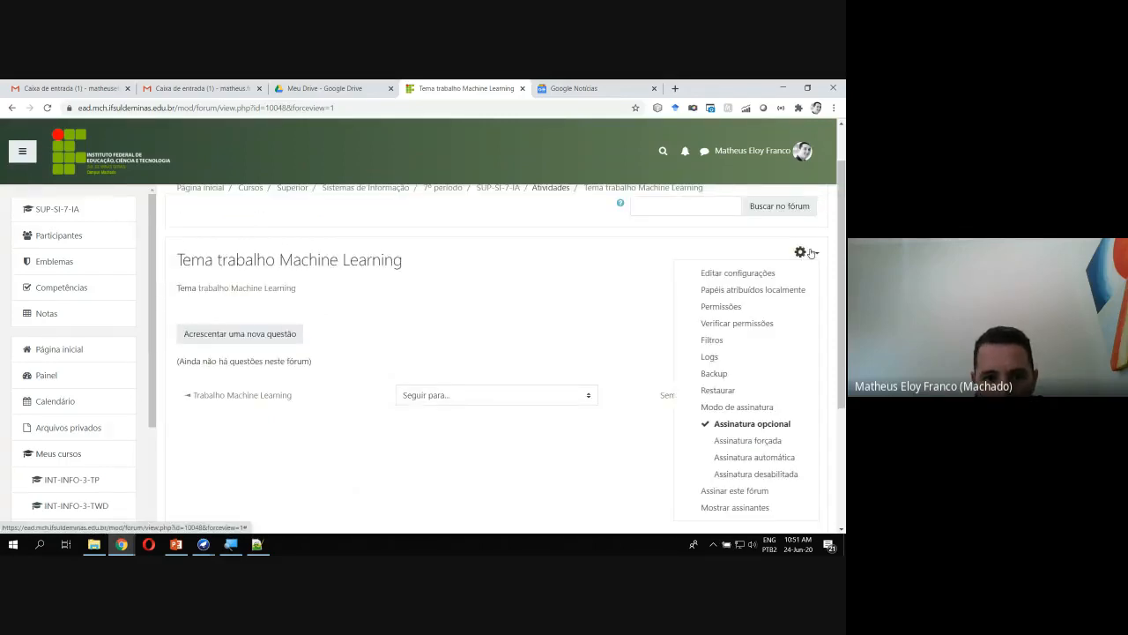
left_click(767, 272)
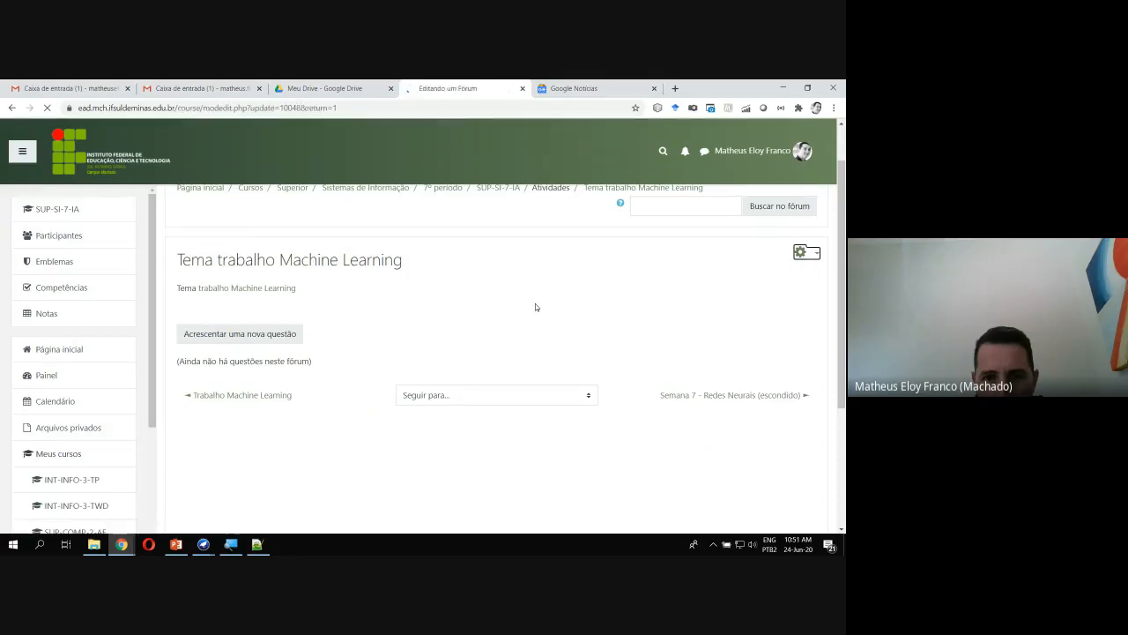
- Change the forum type to "Uma única discussão simples", then save and return to the course
scroll(467, 400, "down", 2)
left_click(467, 409)
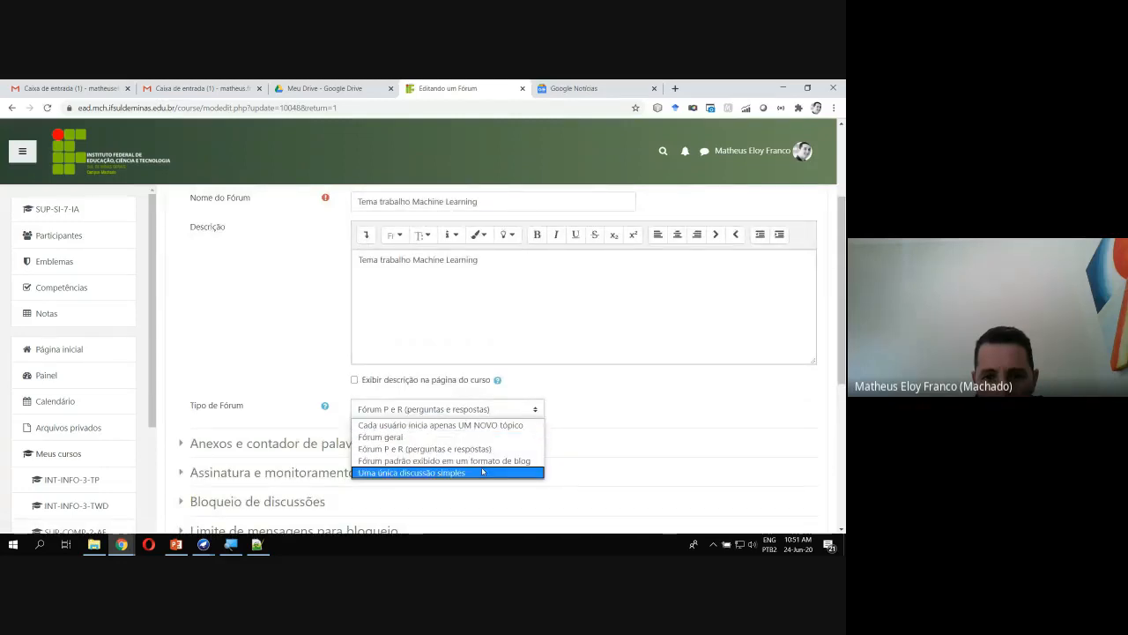
left_click(483, 474)
scroll(566, 420, "down", 4)
left_click(413, 487)
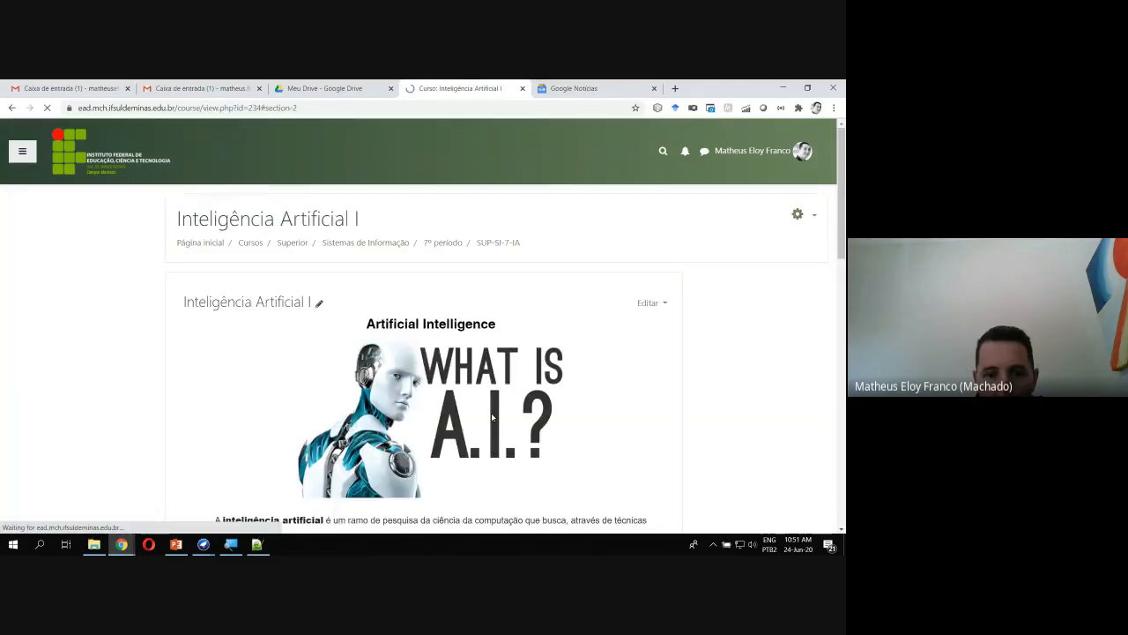
- Open the Tema trabalho Machine Learning forum to check its layout, then return to the SUP-SI-7-IA course page
scroll(311, 334, "up", 5)
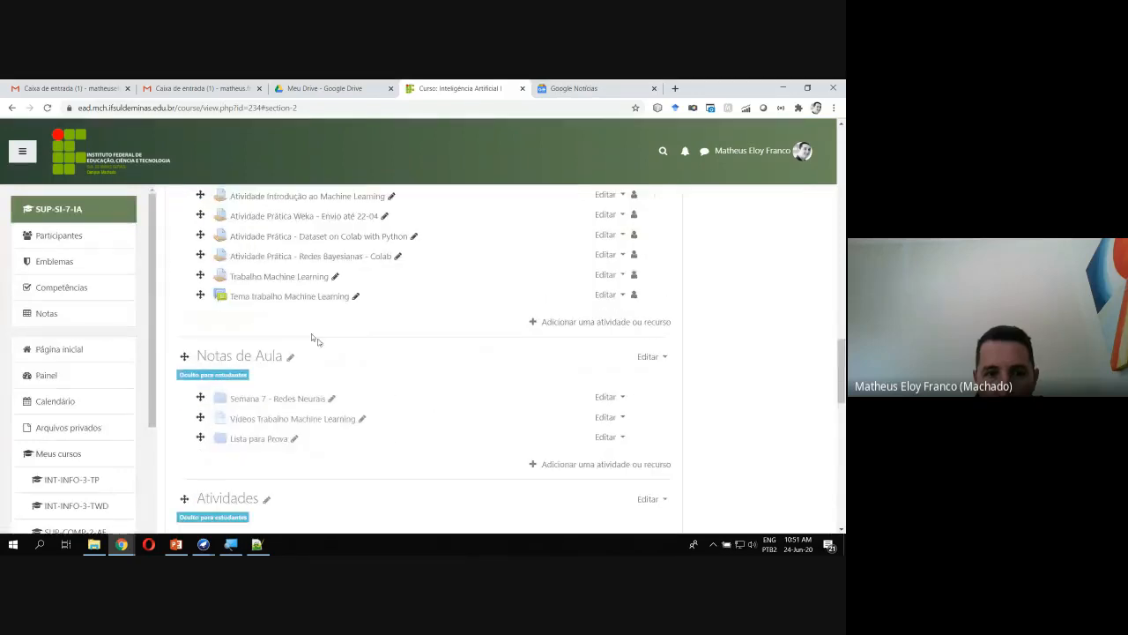
left_click(291, 296)
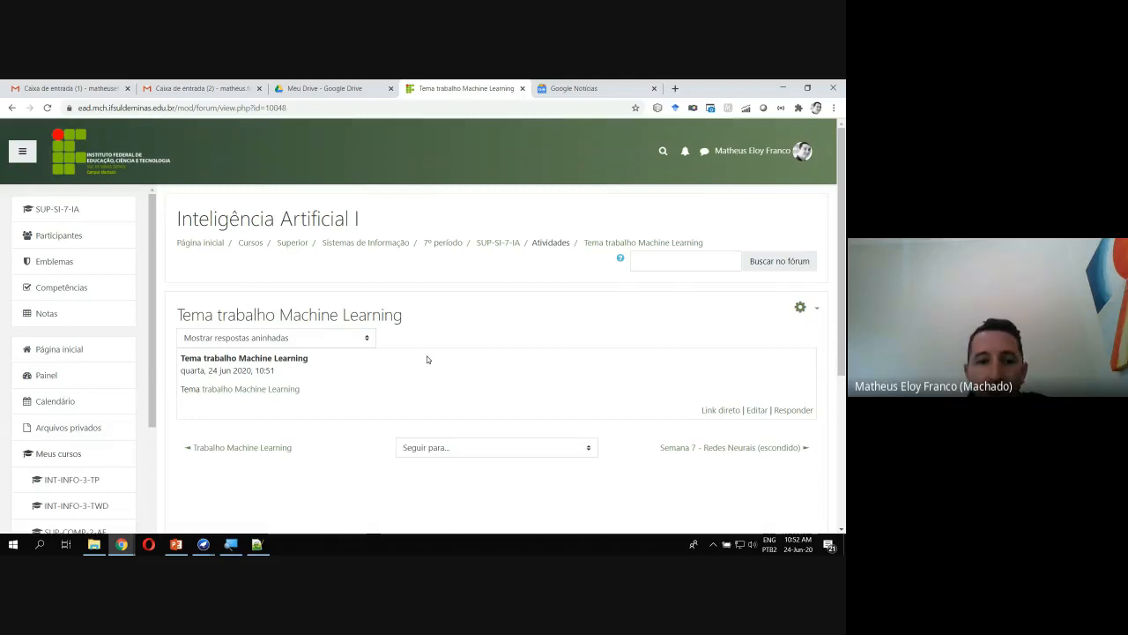
left_click(506, 246)
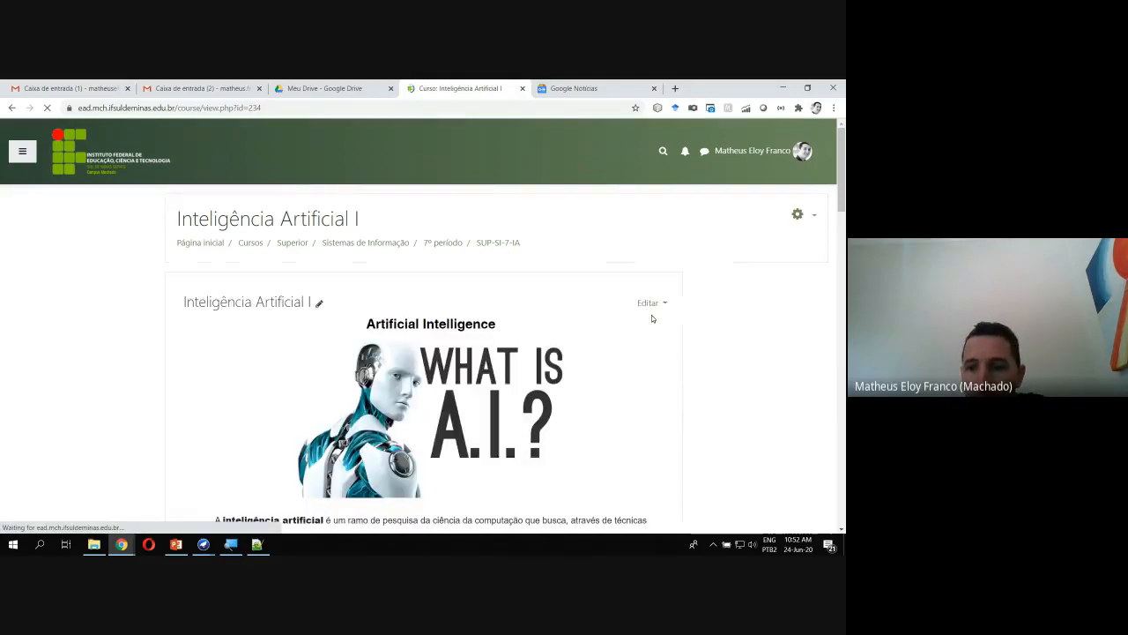
scroll(705, 396, "down", 1)
- Check the July 2020 dates in the system calendar for the assignment's delivery, then close the calendar
left_click(798, 544)
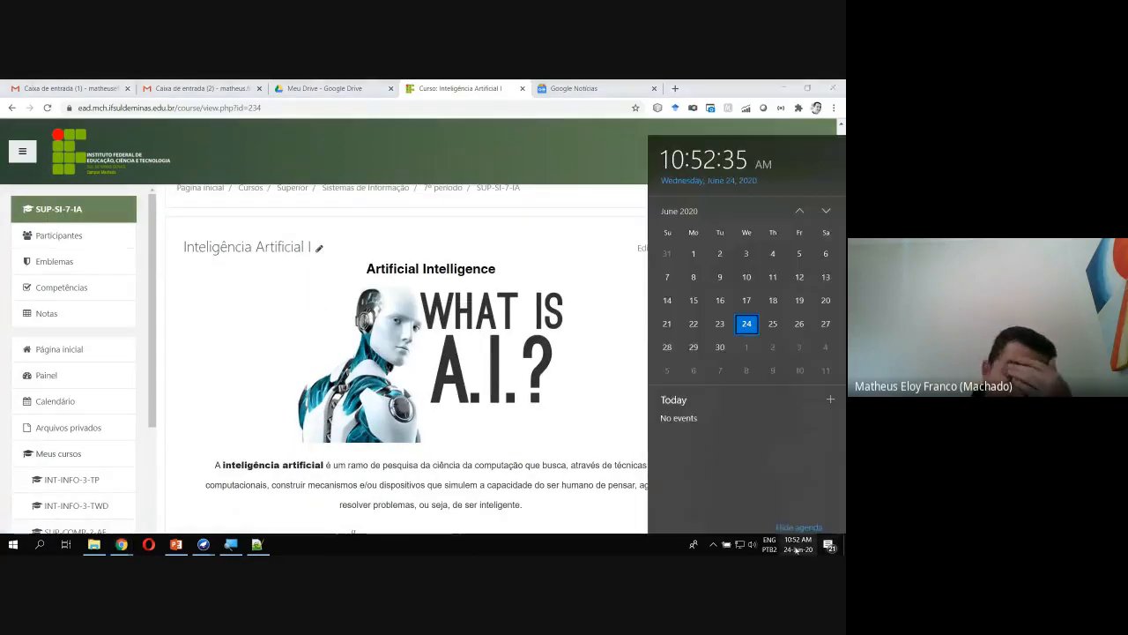
left_click(826, 204)
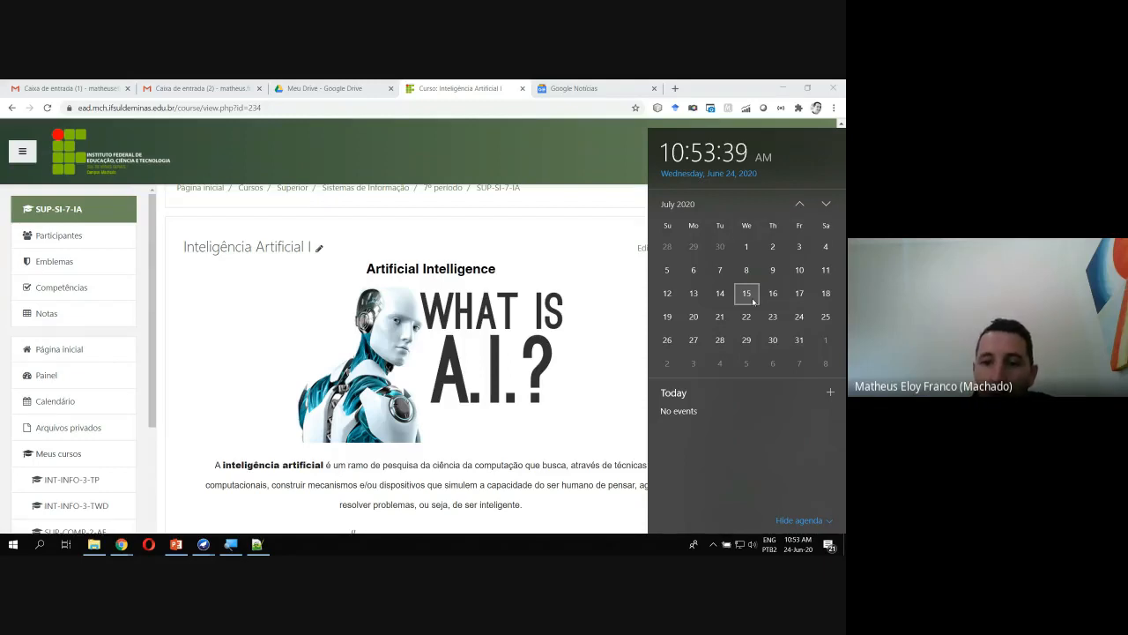
left_click(565, 381)
- Rename the Trabalho Machine Learning assignment in Atividades as "Trabalho Machine Learning - Entrega 15/07"
scroll(583, 370, "down", 10)
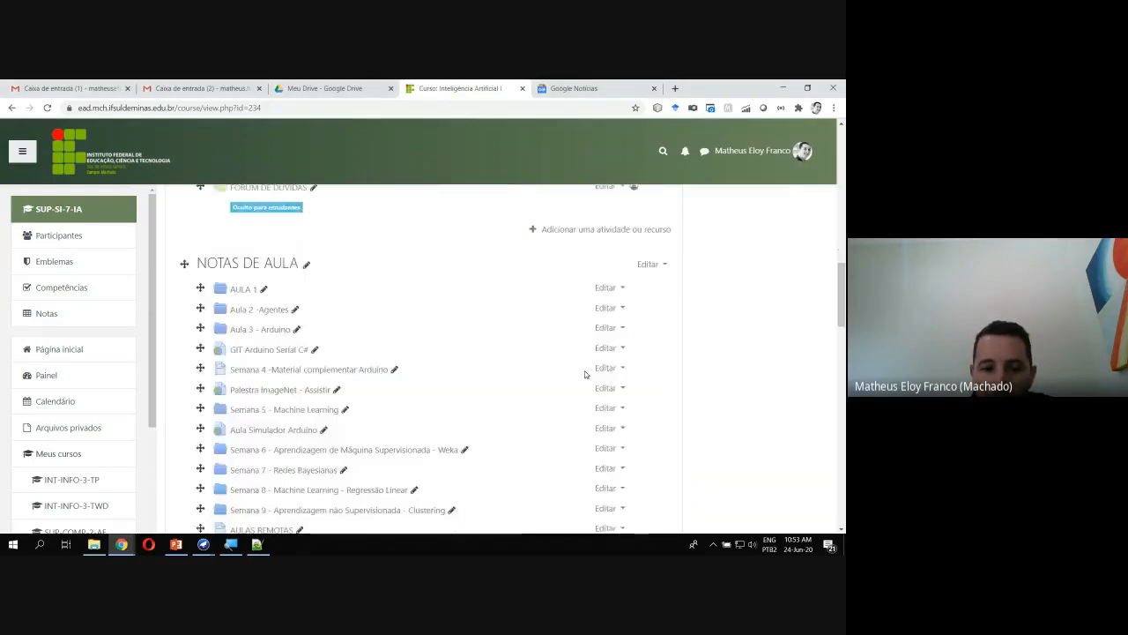
scroll(584, 374, "down", 5)
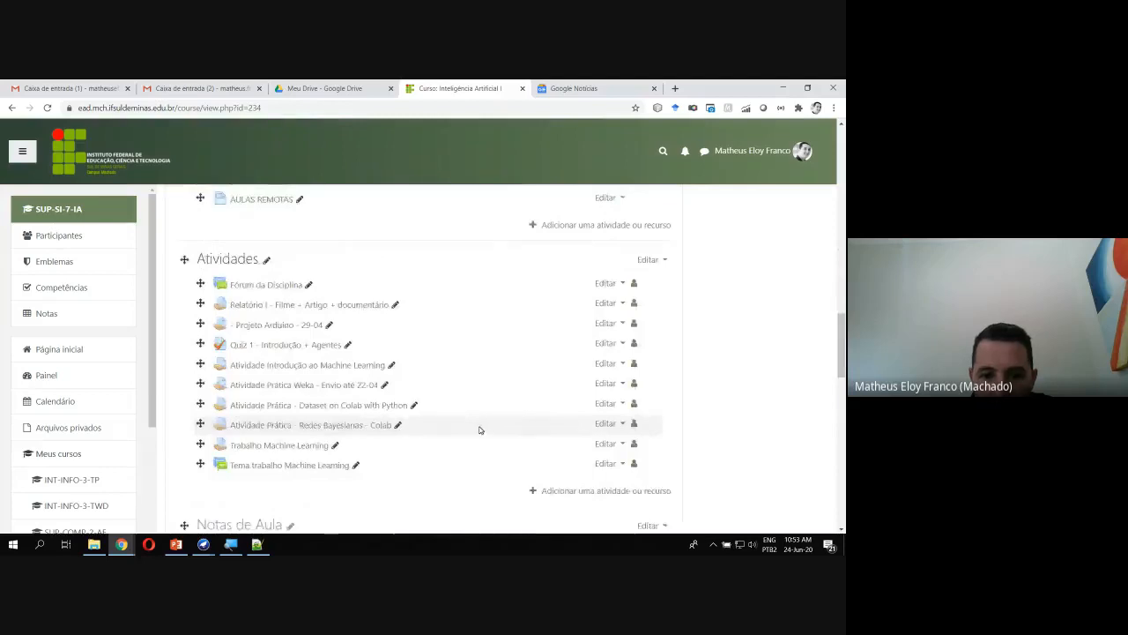
left_click(336, 446)
left_click(337, 448)
type("-")
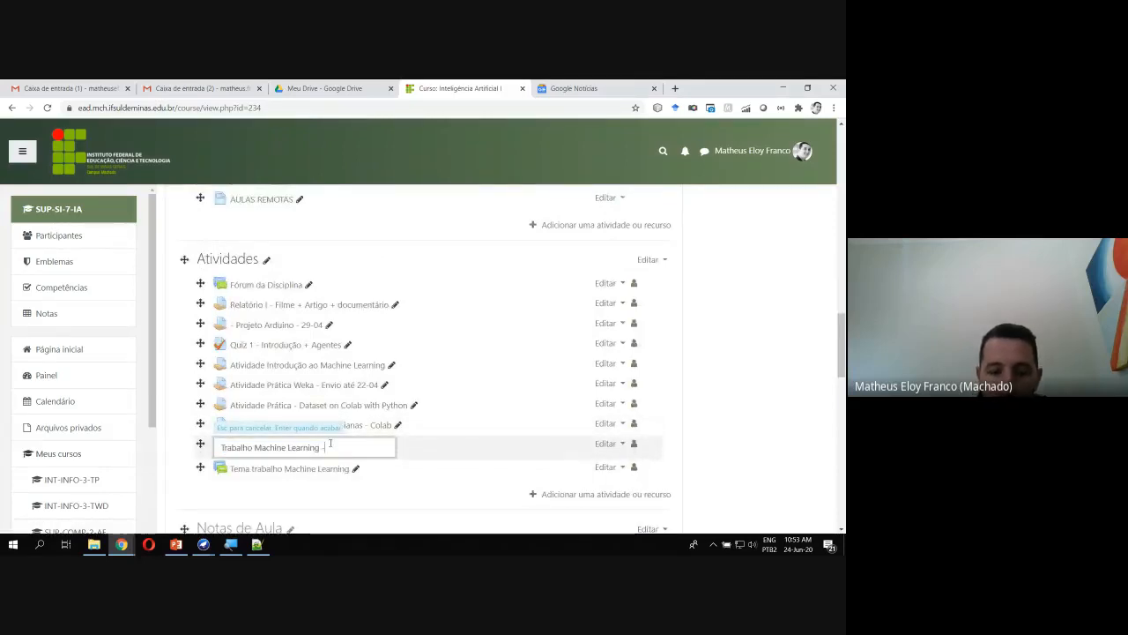
type(" Entrega 15")
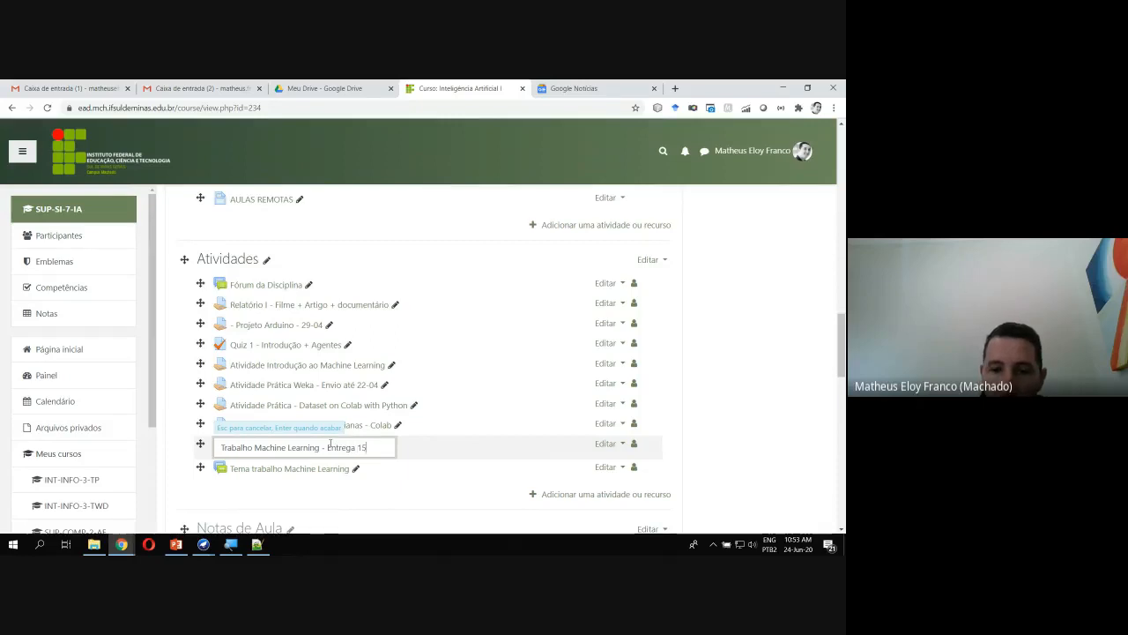
type("/05")
key("Return")
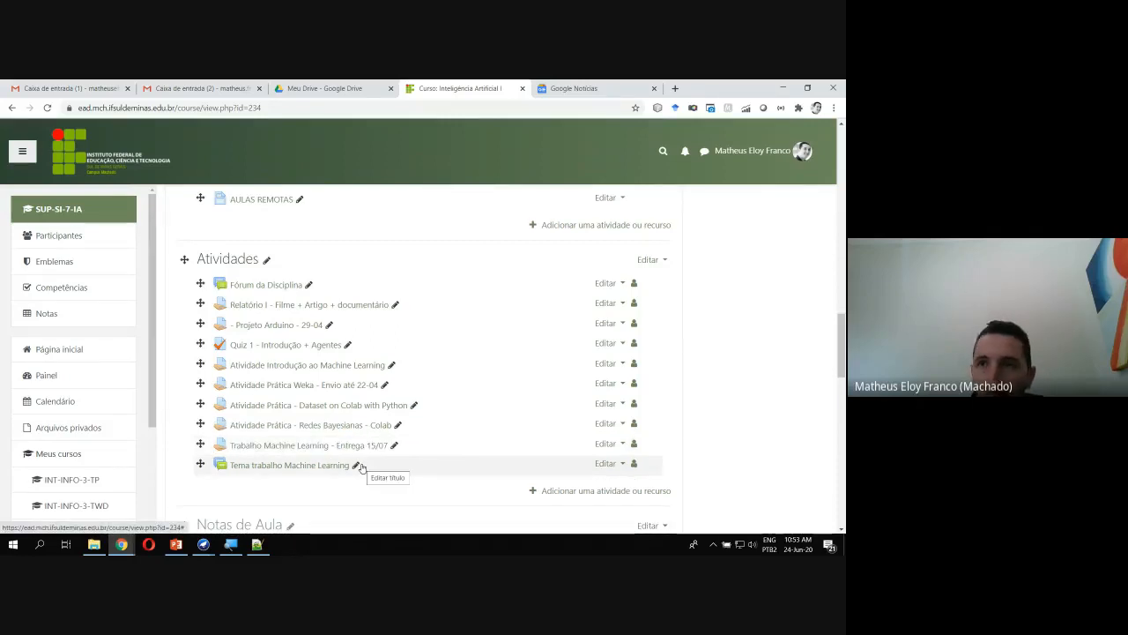
- Examine the grade distribution table in the course introduction, from Projeto Arduino to Demais atividades
scroll(464, 390, "up", 2)
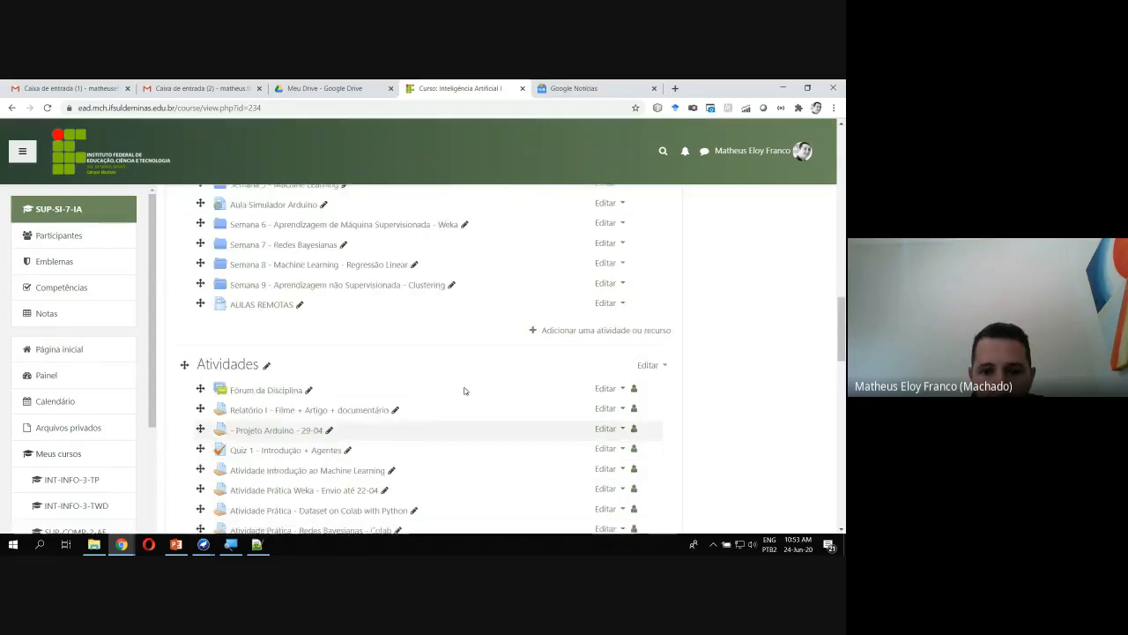
scroll(465, 391, "up", 15)
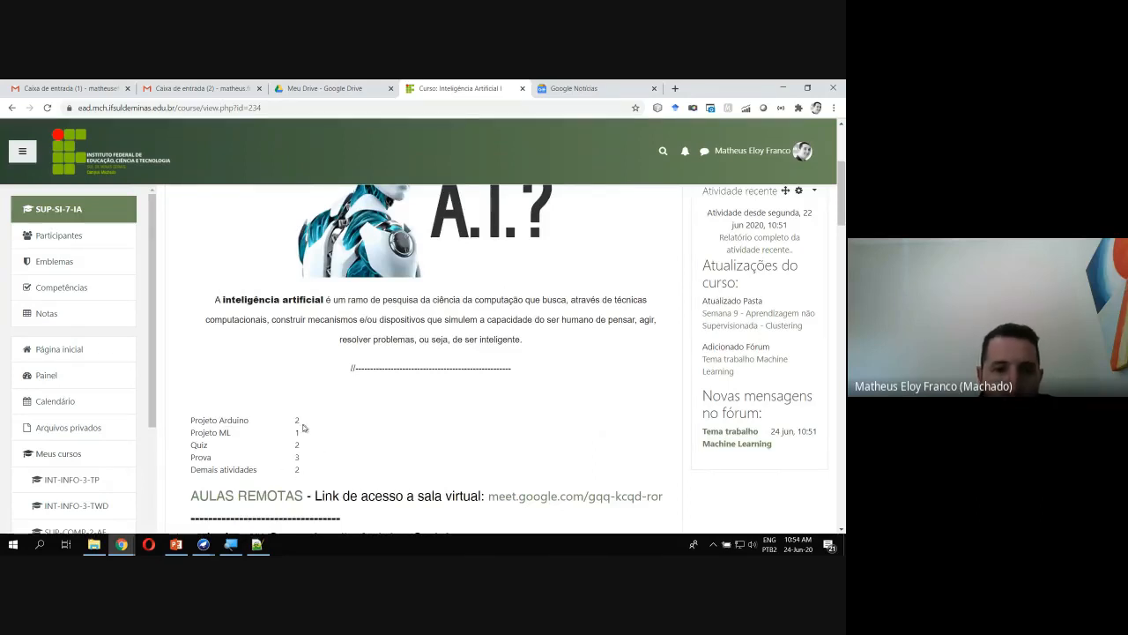
left_click_drag(302, 474, 312, 426)
scroll(312, 427, "down", 1)
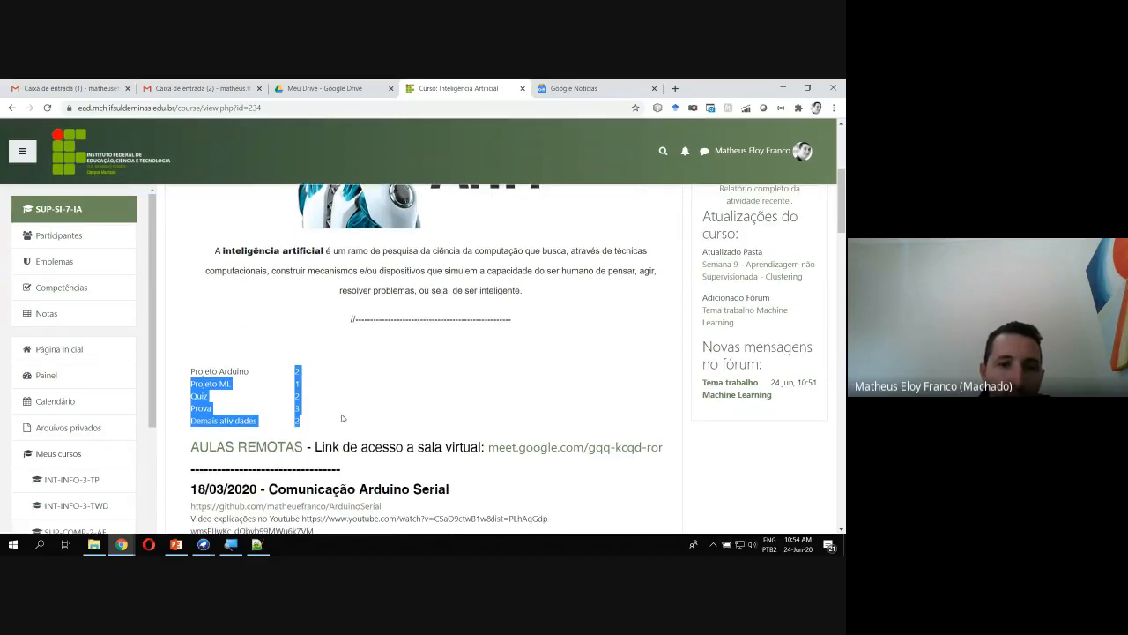
scroll(351, 336, "down", 1)
left_click(351, 336)
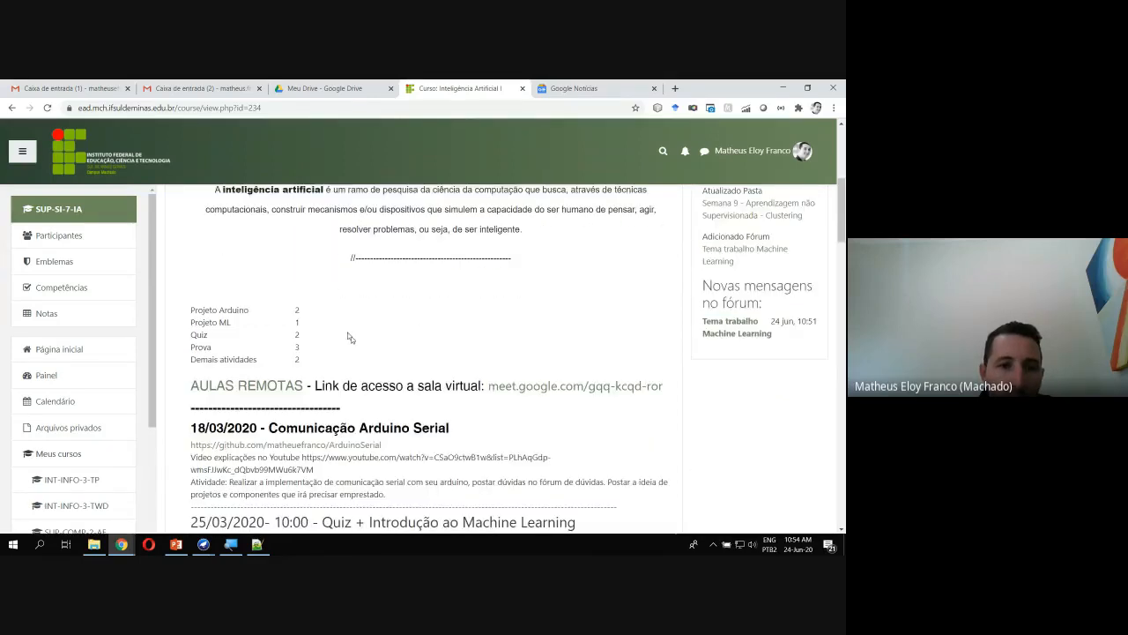
left_click_drag(304, 363, 189, 324)
left_click(302, 326)
left_click(297, 323)
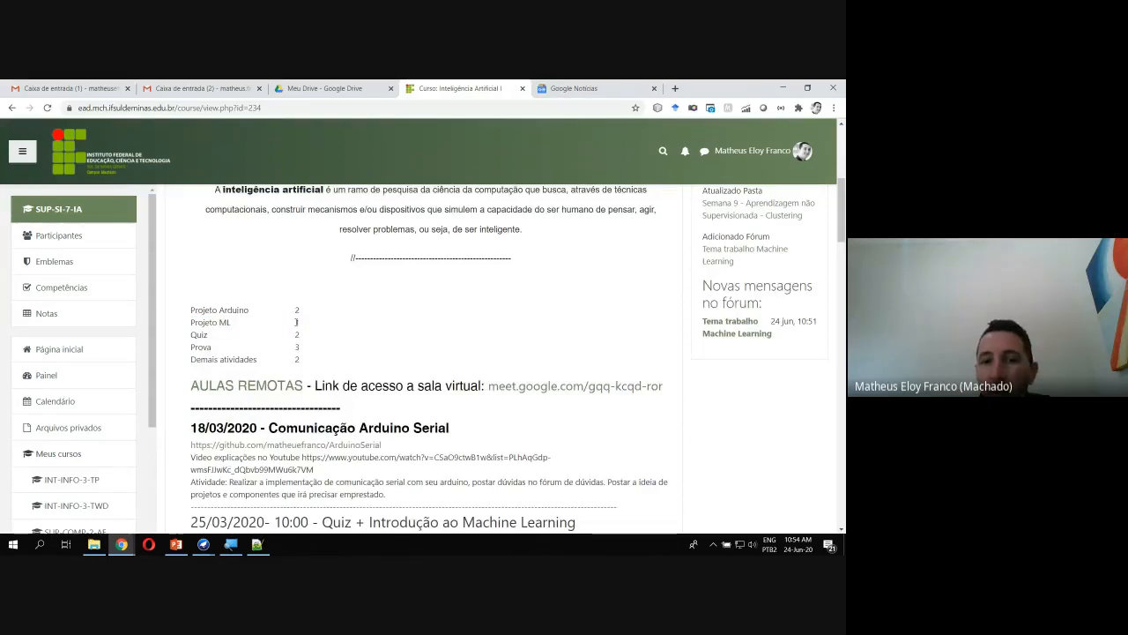
left_click_drag(295, 310, 302, 361)
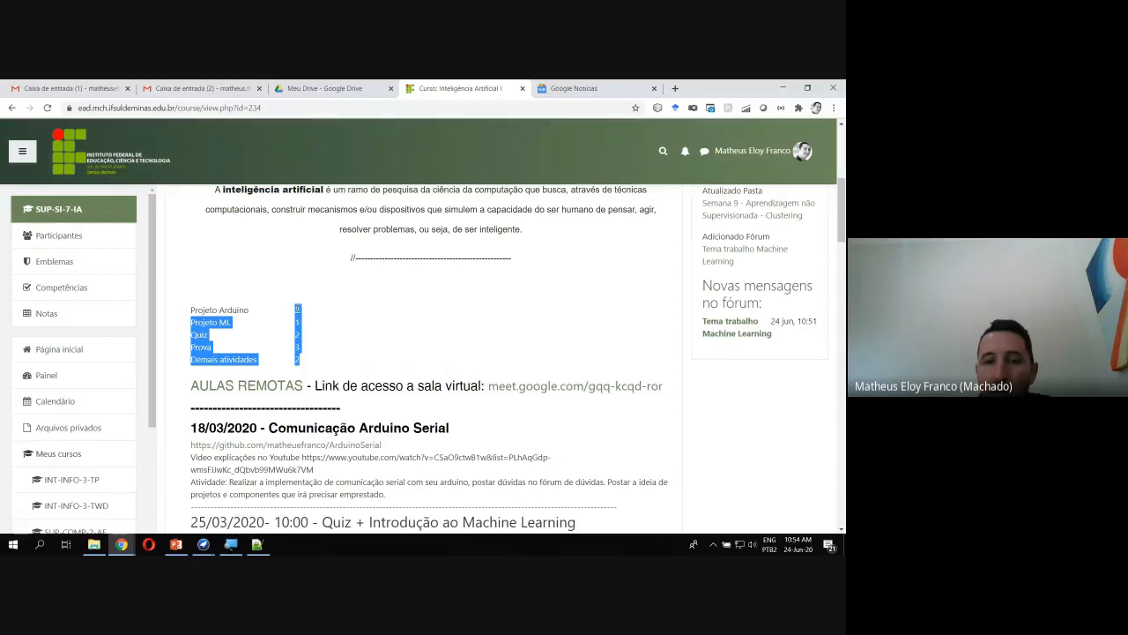
left_click(297, 310)
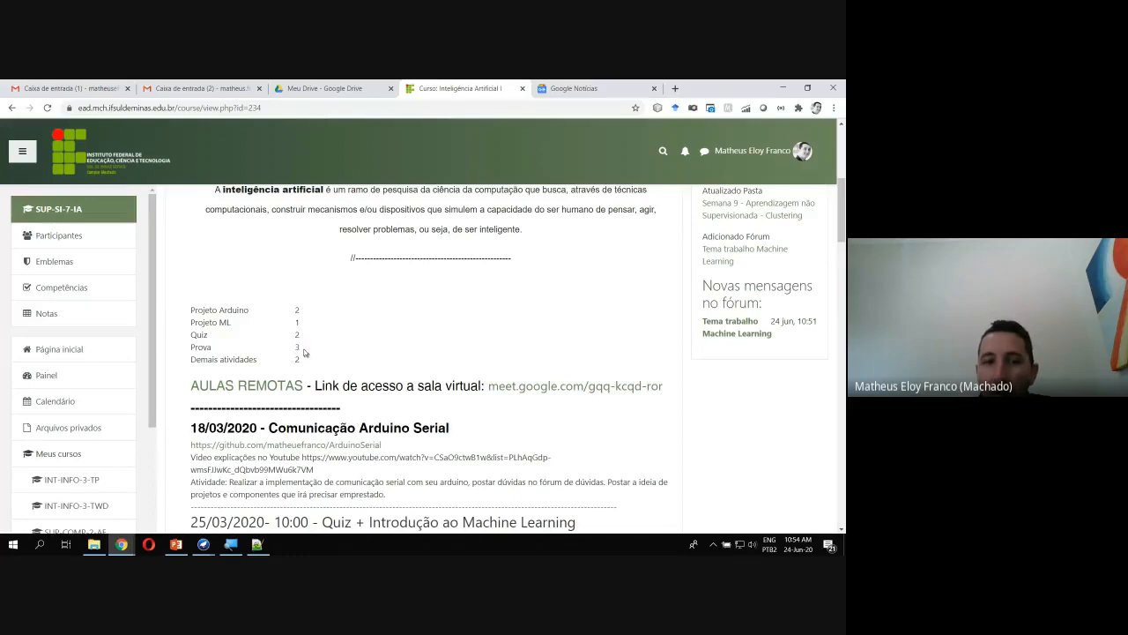
left_click_drag(306, 353, 304, 343)
left_click(315, 351)
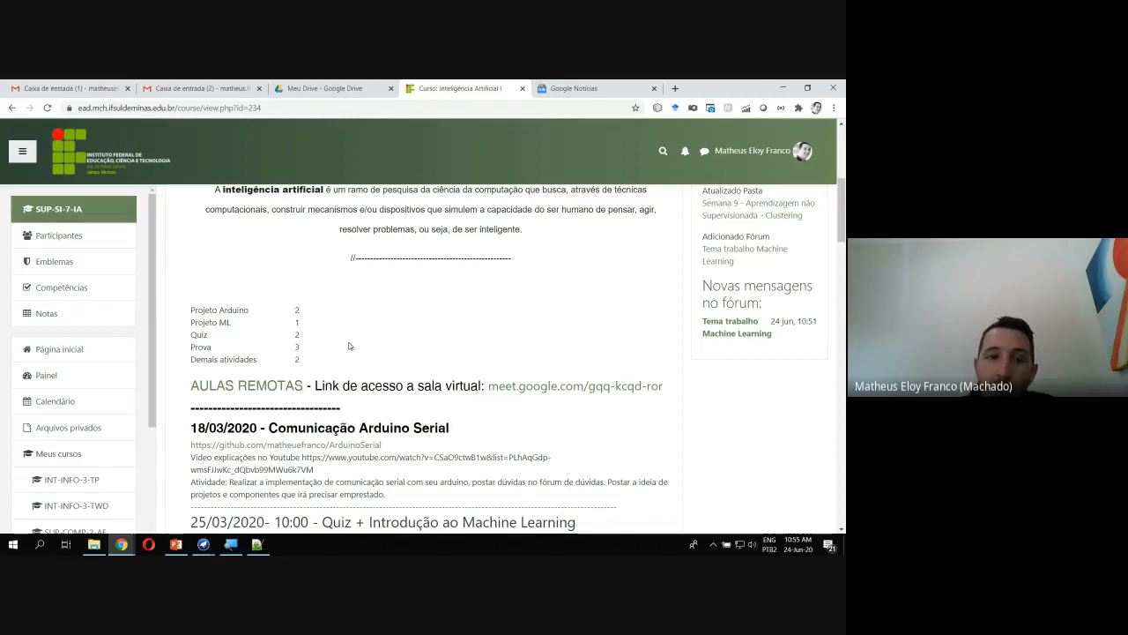
- Examine the grade table's Projeto Arduino, Quiz and Prova entries individually
double_click(298, 307)
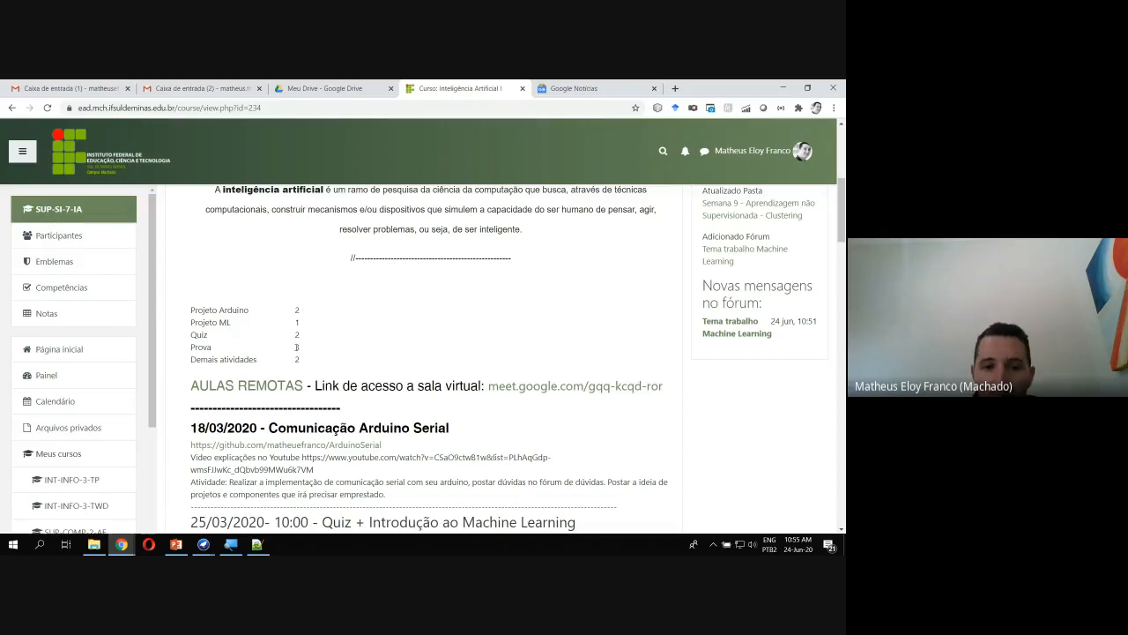
mouse_move(311, 352)
left_mouse_down()
mouse_move(215, 348)
mouse_move(305, 359)
left_mouse_up()
left_click(214, 349)
double_click(199, 335)
left_click(305, 360)
left_click_drag(191, 333, 304, 348)
left_click(306, 349)
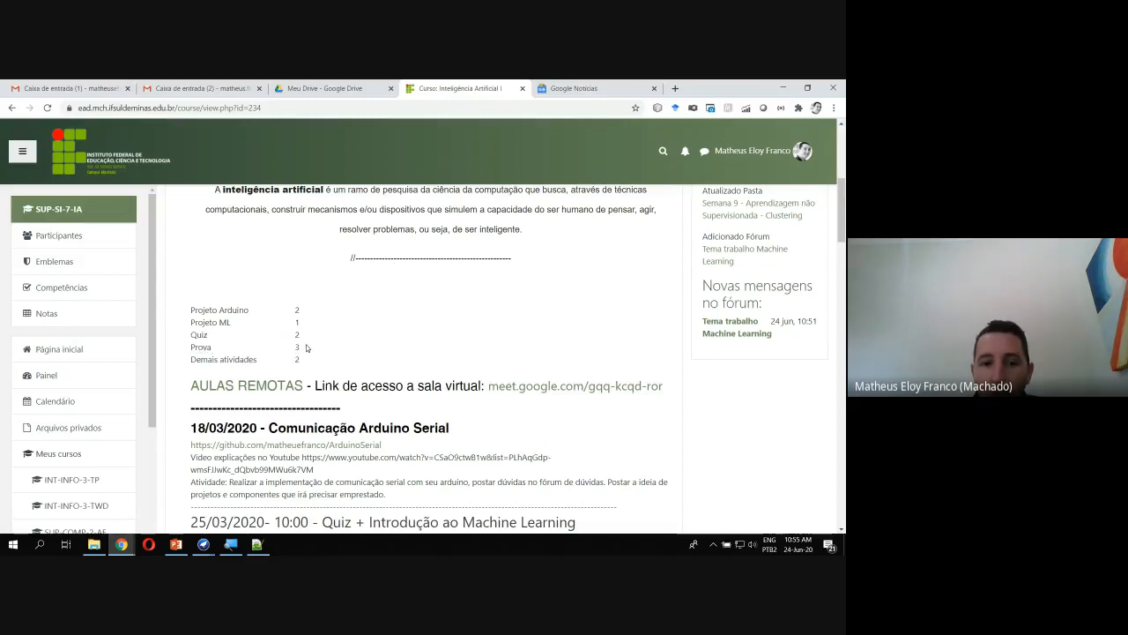
- Look over the activities listed under Atividades and return to the grade distribution table
scroll(357, 307, "down", 12)
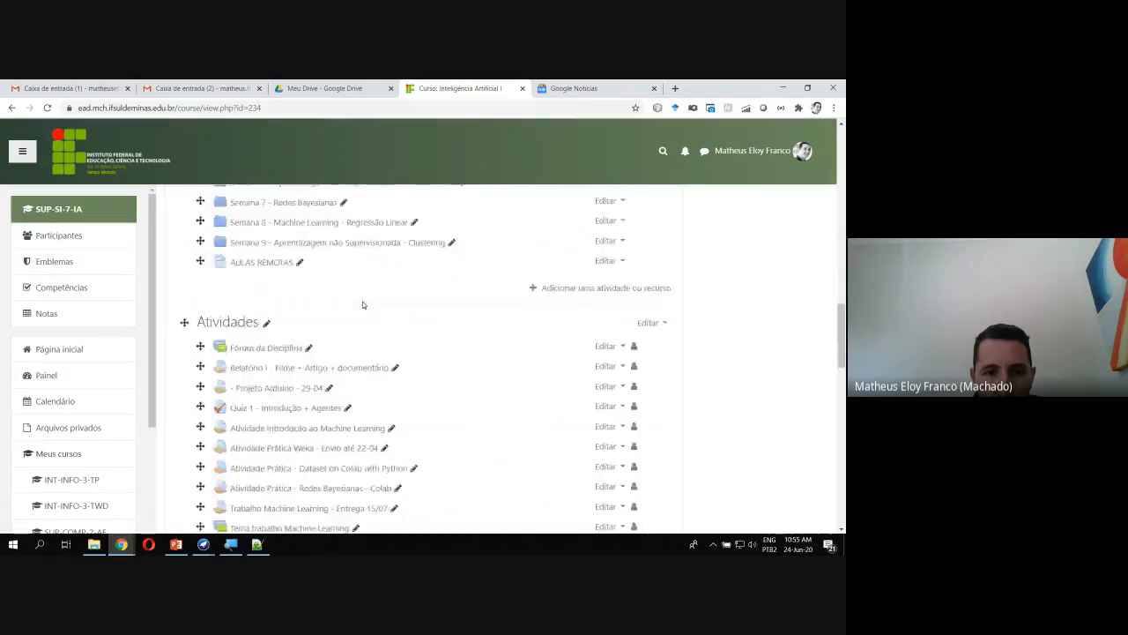
scroll(362, 305, "down", 2)
scroll(362, 302, "up", 1)
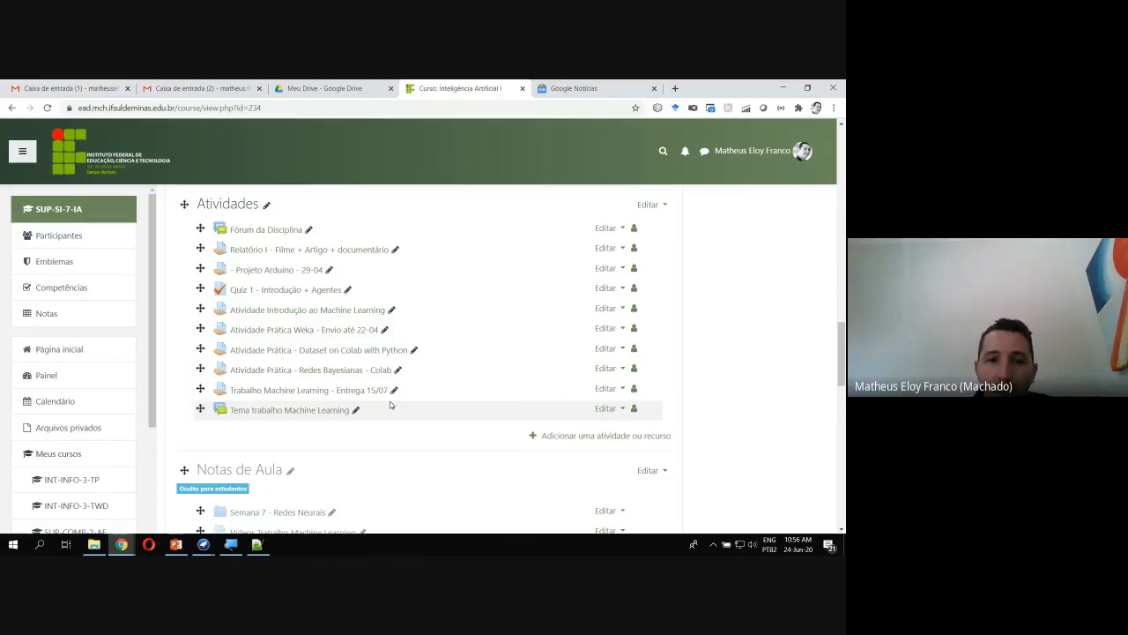
scroll(393, 409, "up", 10)
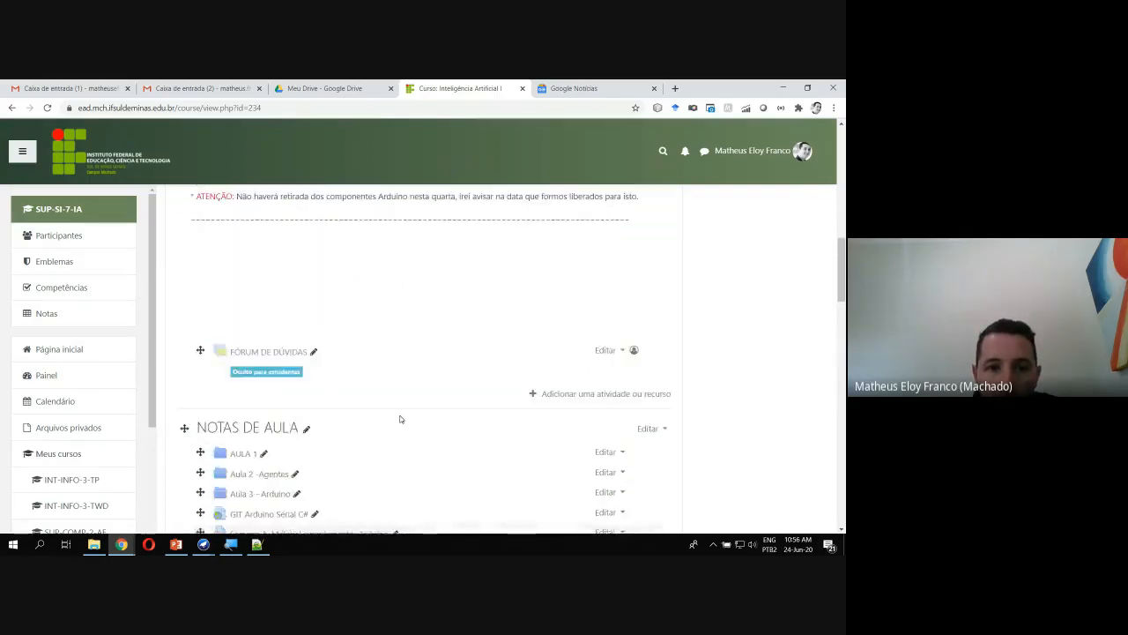
scroll(399, 419, "up", 10)
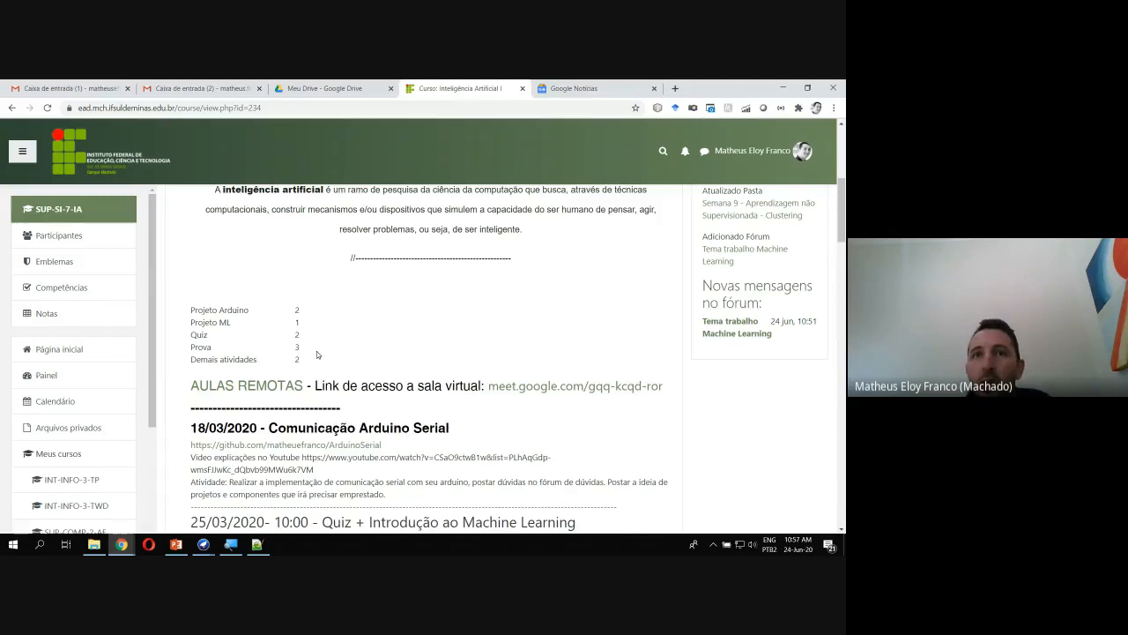
- Open the Inteligência Artificial I section's summary for editing and set Projeto Arduino to 1 in its grade table
scroll(443, 308, "up", 4)
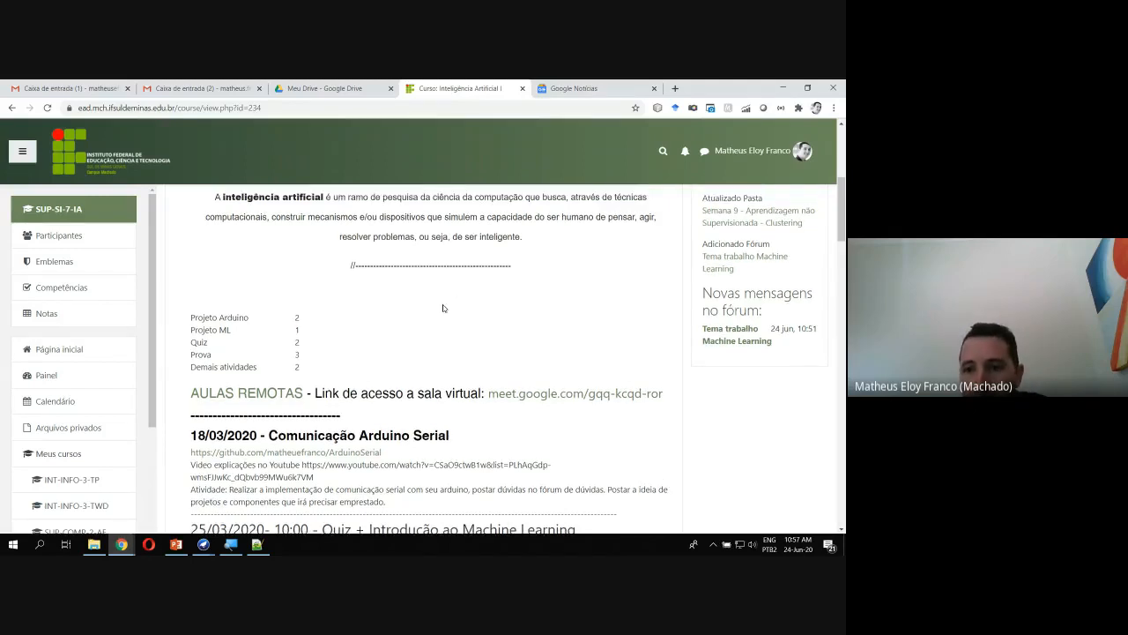
left_click(591, 322)
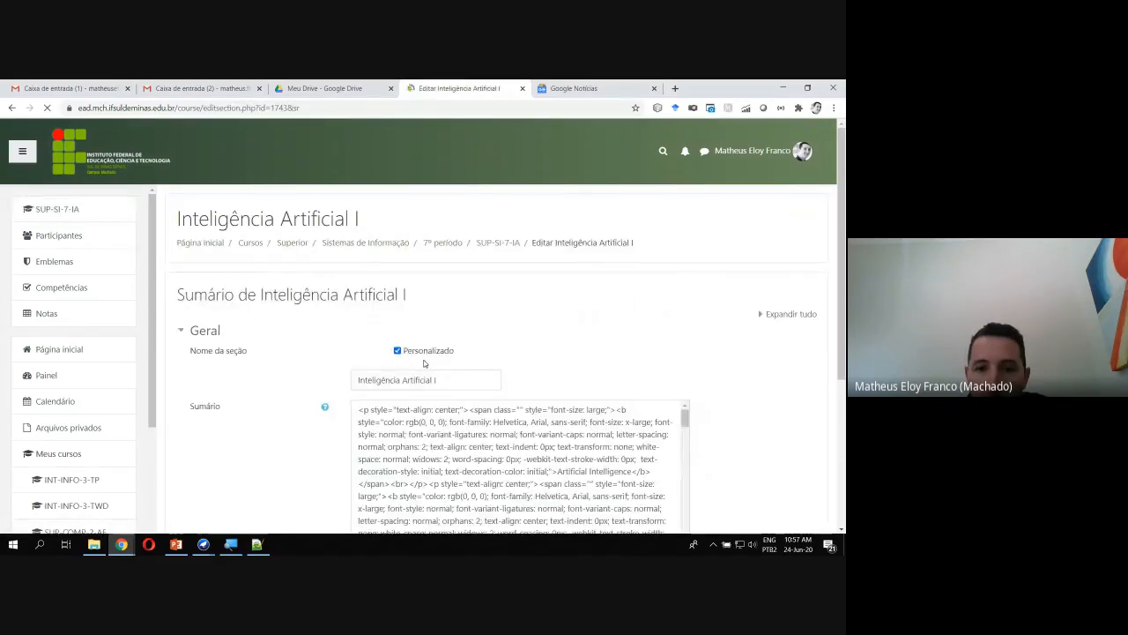
scroll(424, 362, "down", 3)
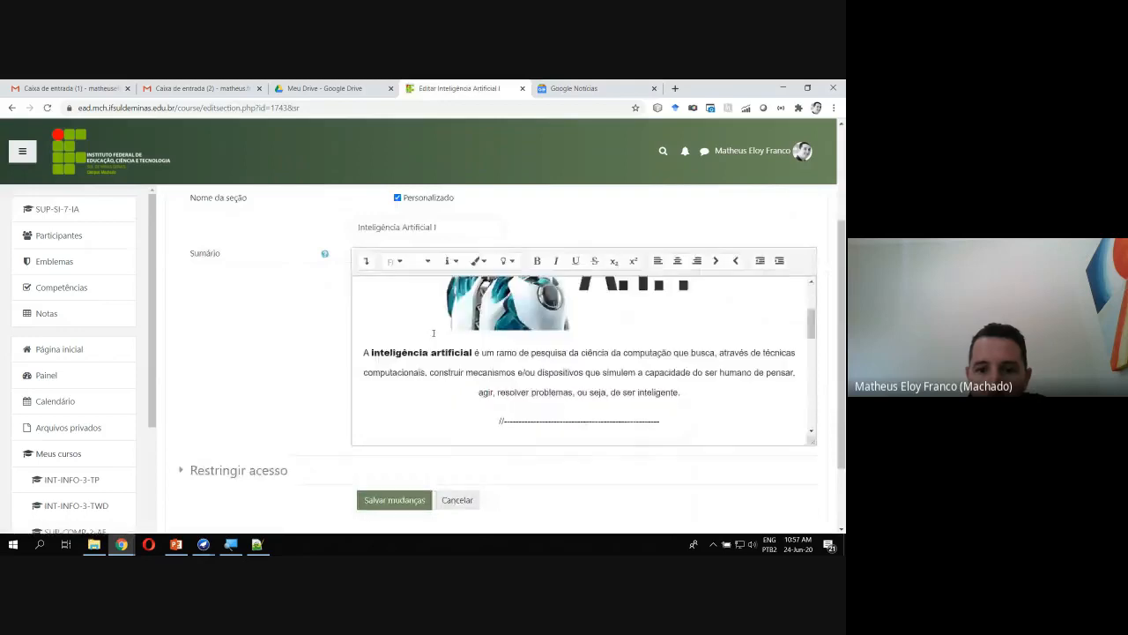
scroll(433, 332, "down", 3)
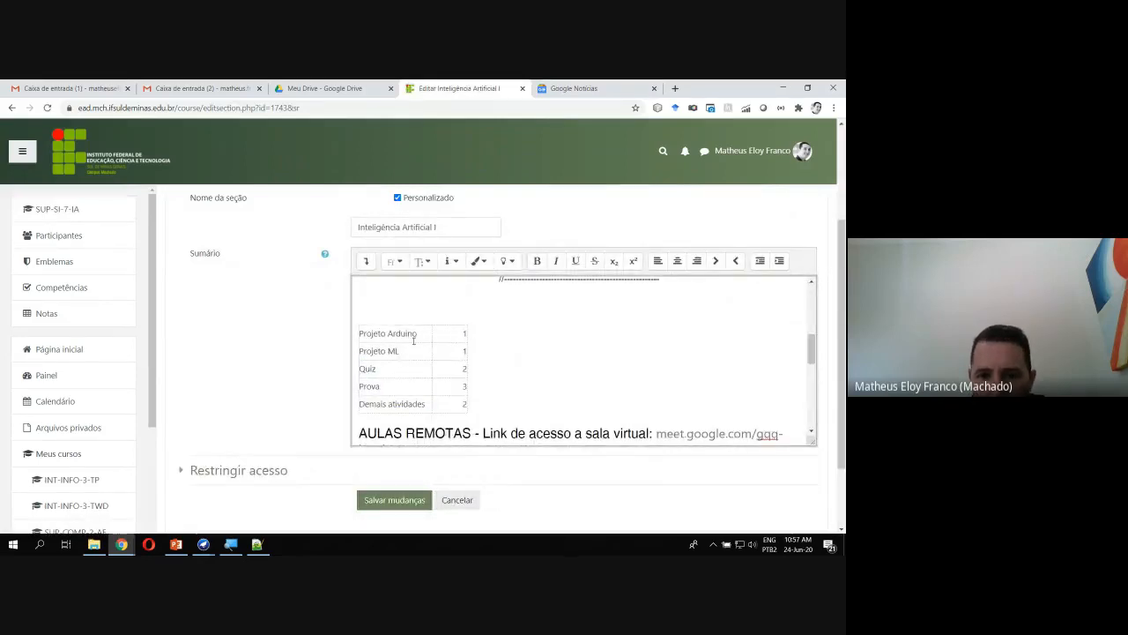
left_click(454, 350)
left_click(452, 369)
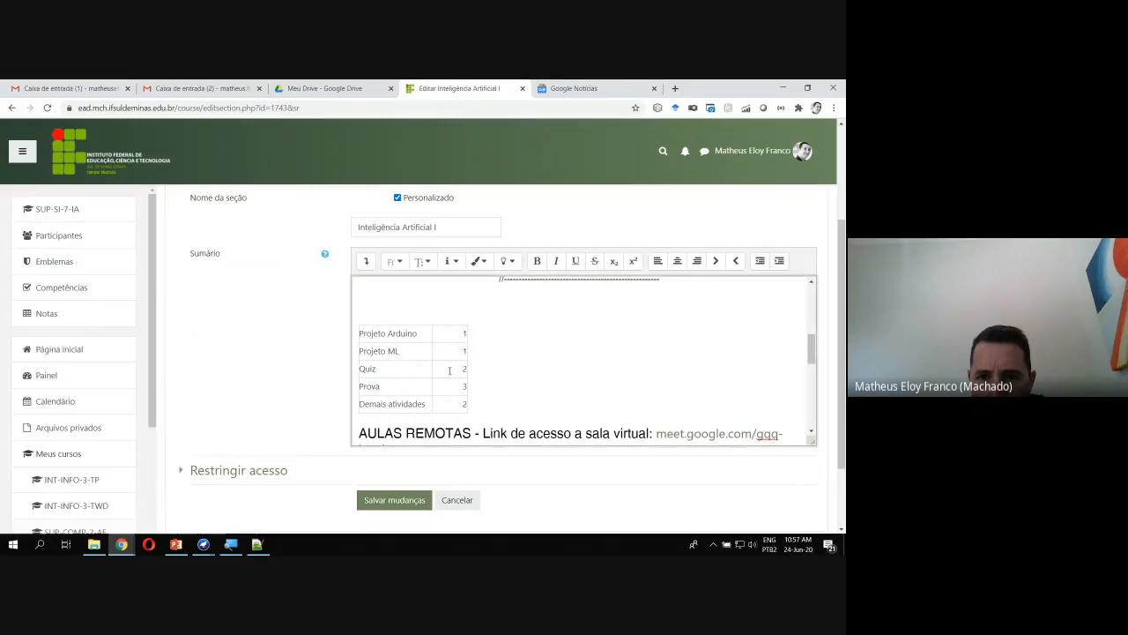
- Add the line "Trabalho Redes Neurais" with the grade 1 directly below the grade table
left_click(478, 397)
key("Return")
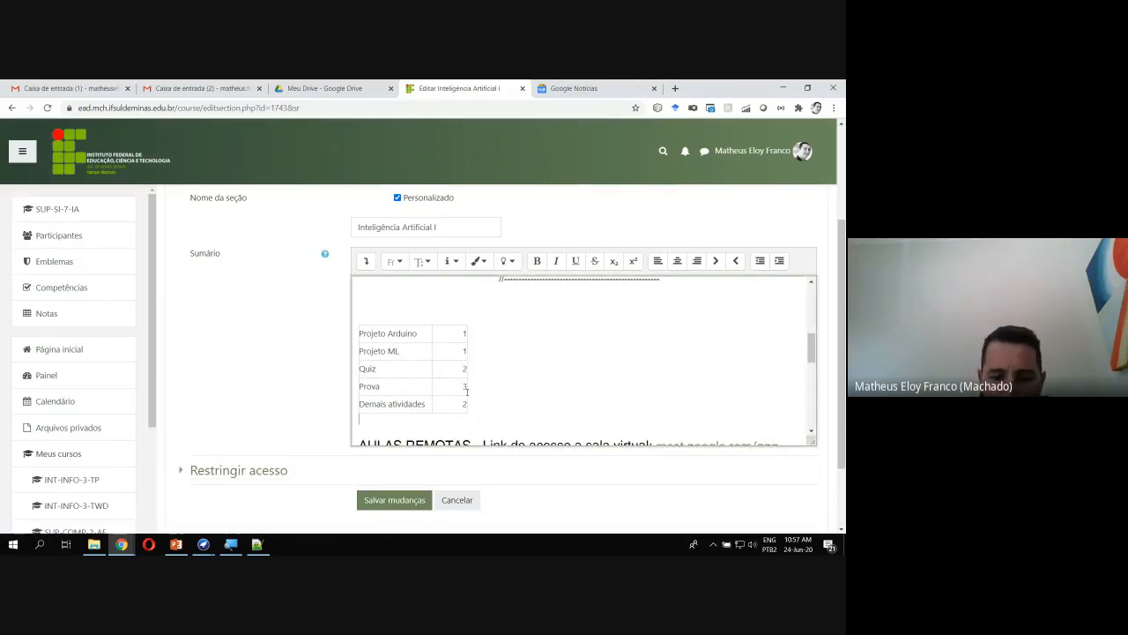
type("Trabalho")
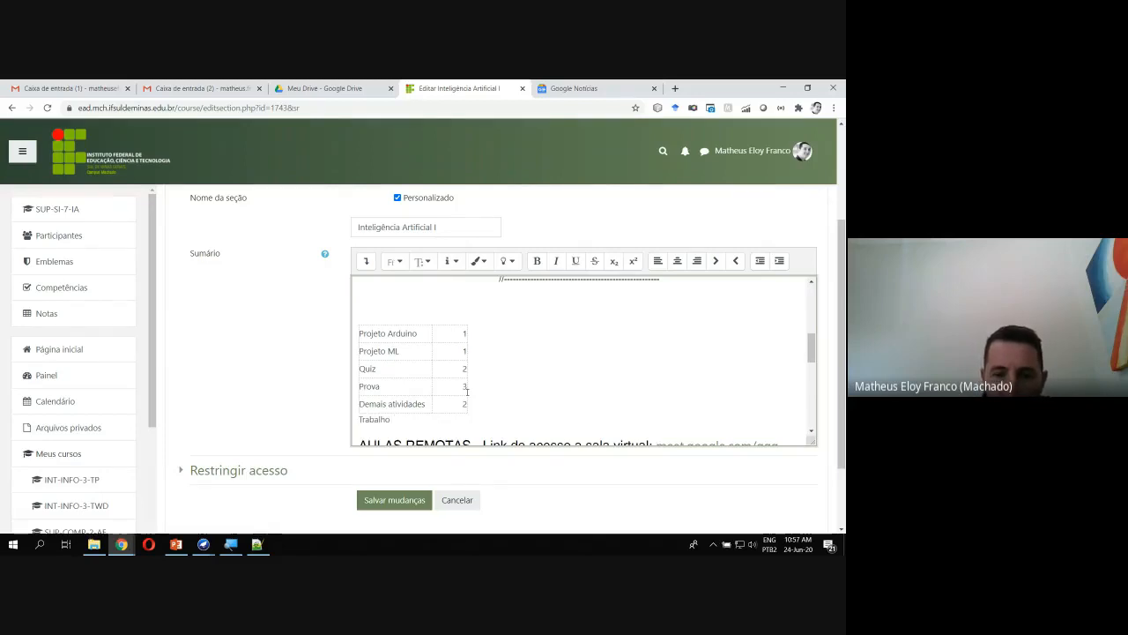
type(" Redes")
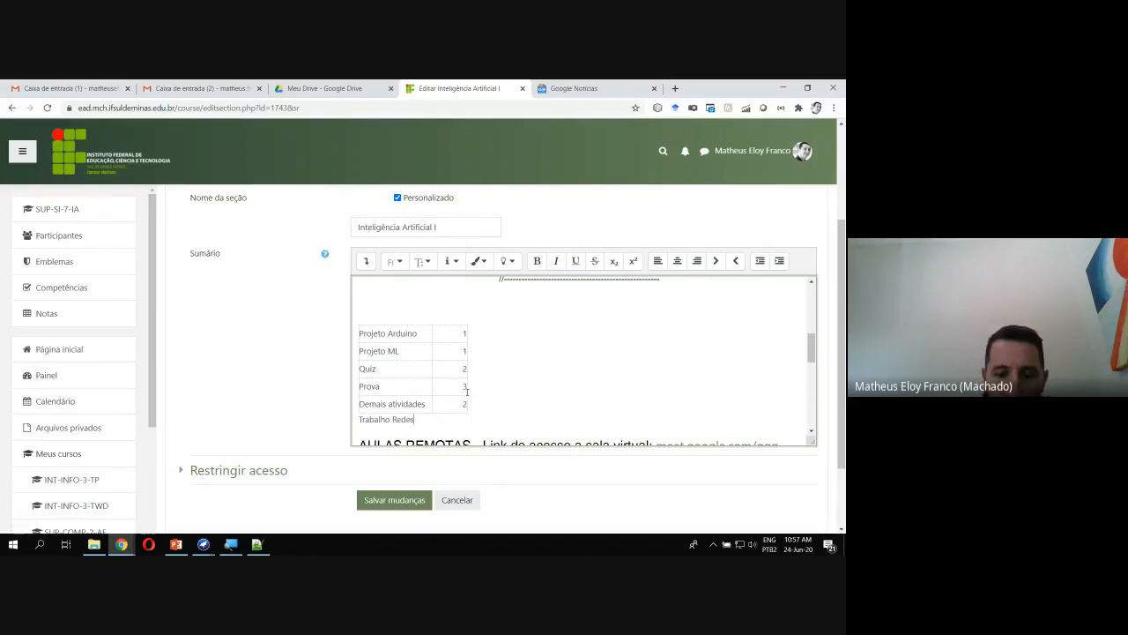
type(" Neurais ")
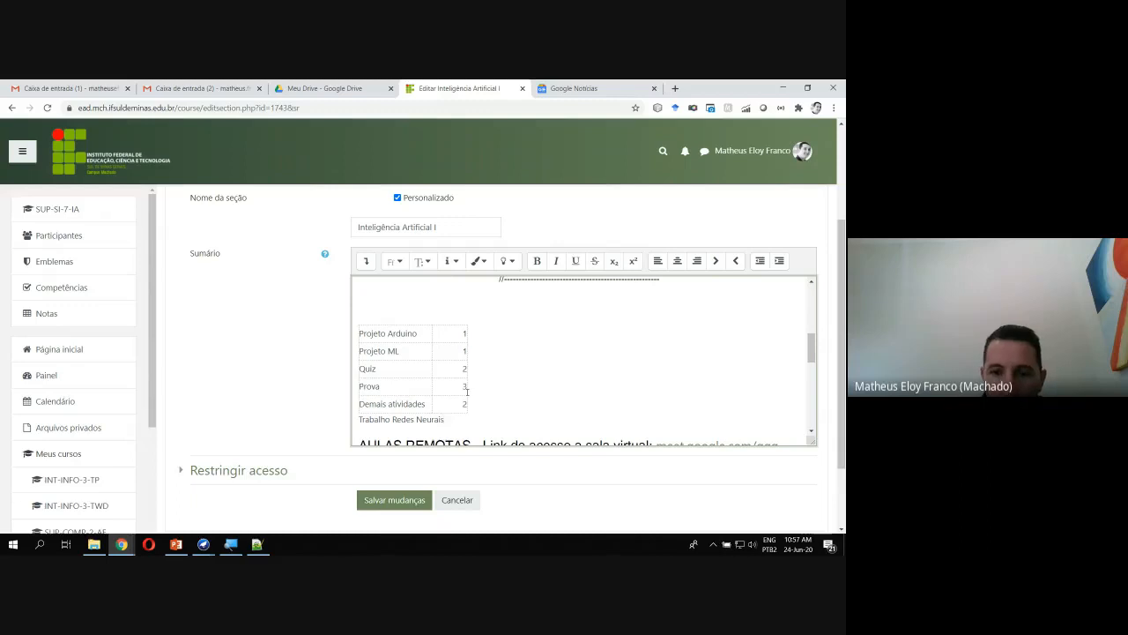
type("      1")
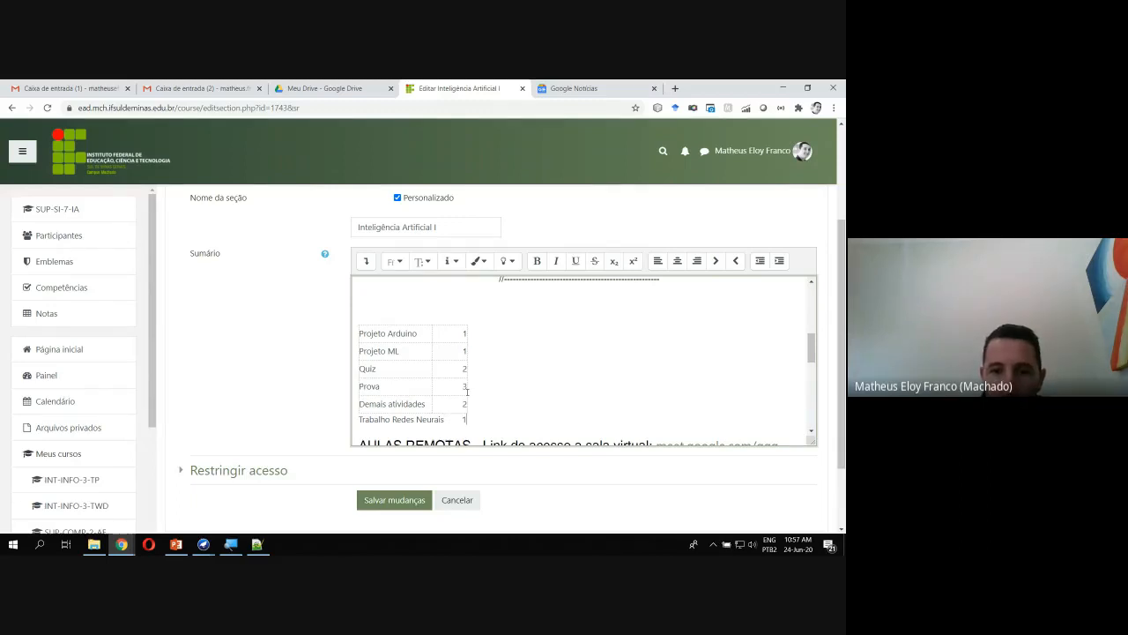
key("Return")
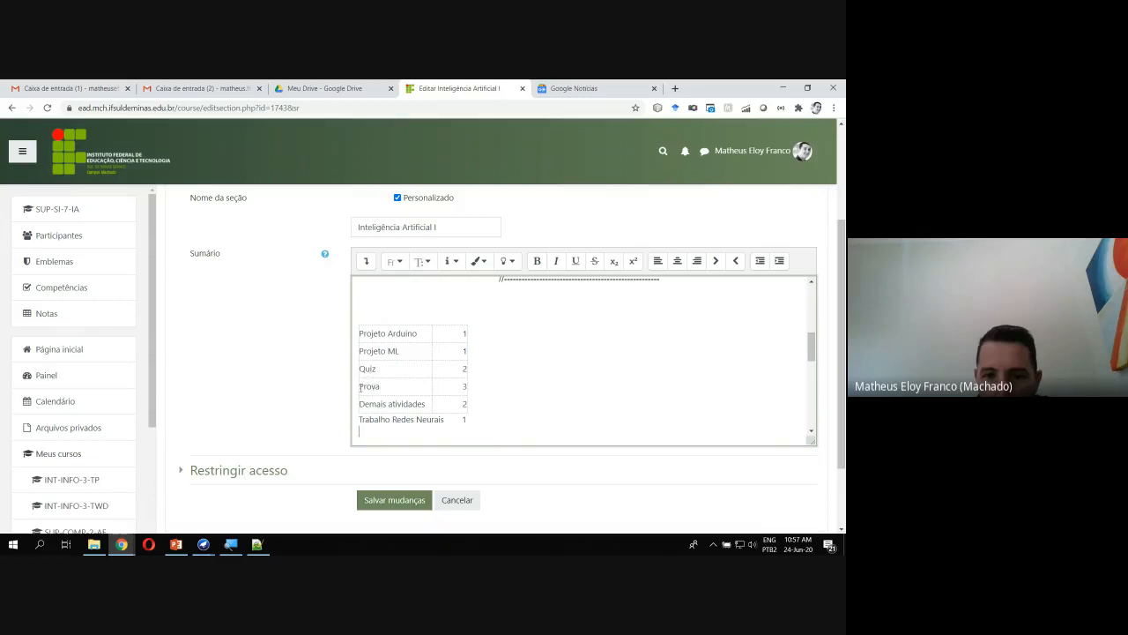
- Move the text "Trabalho Redes Neurais" from below the grade table into the Prova cell, replacing its label
left_click_drag(360, 421, 375, 421)
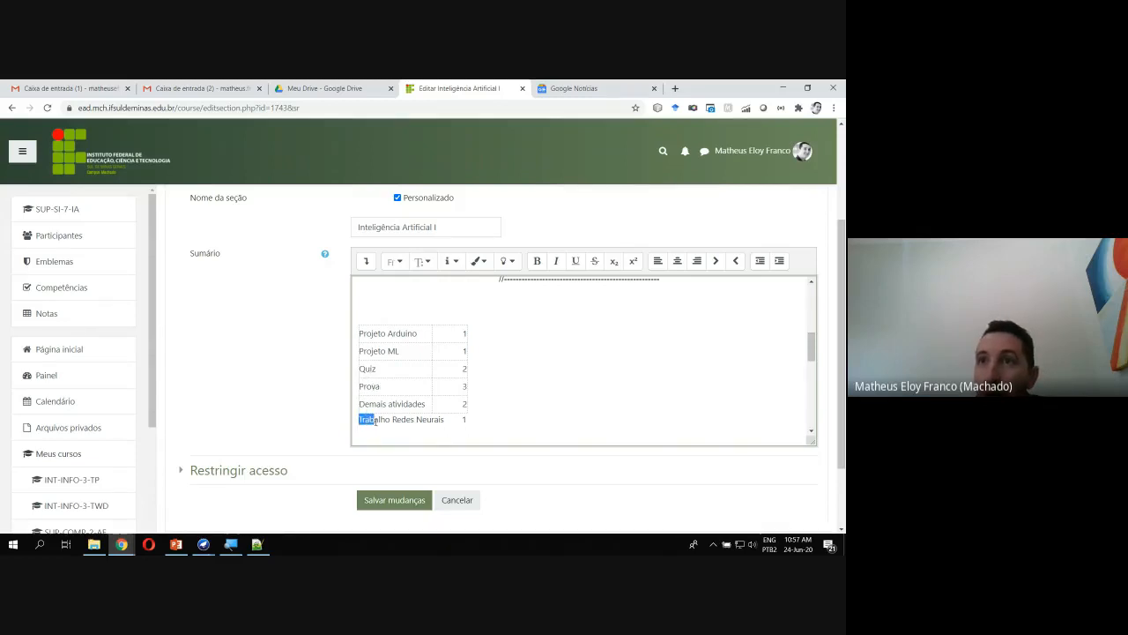
left_click_drag(375, 420, 444, 421)
key("ctrl+c")
key("Delete")
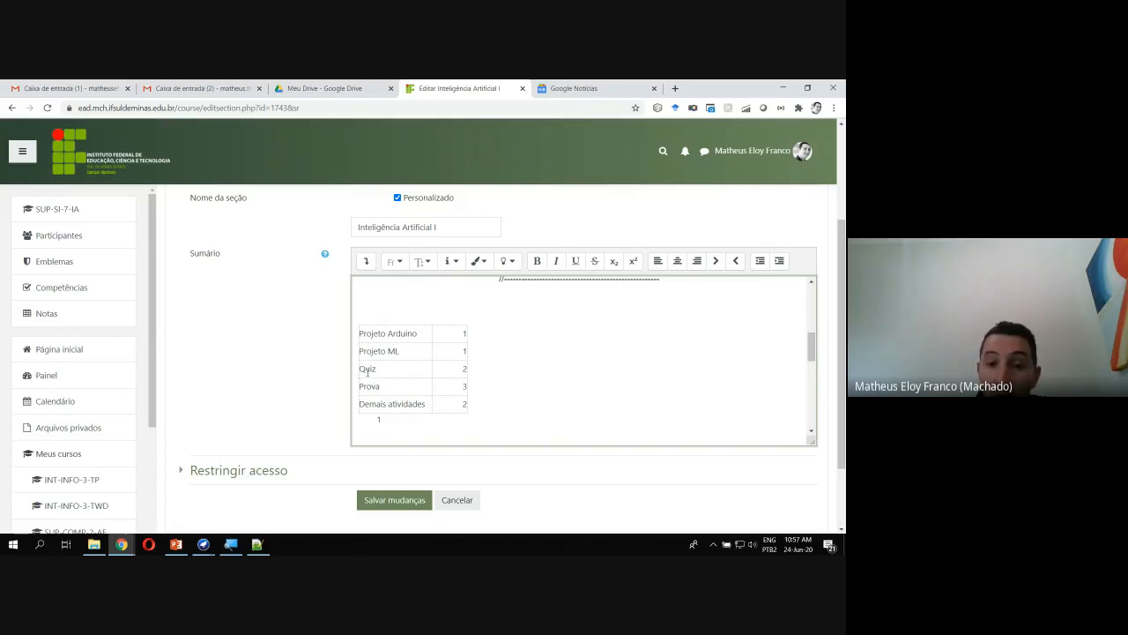
double_click(369, 386)
key("ctrl+v")
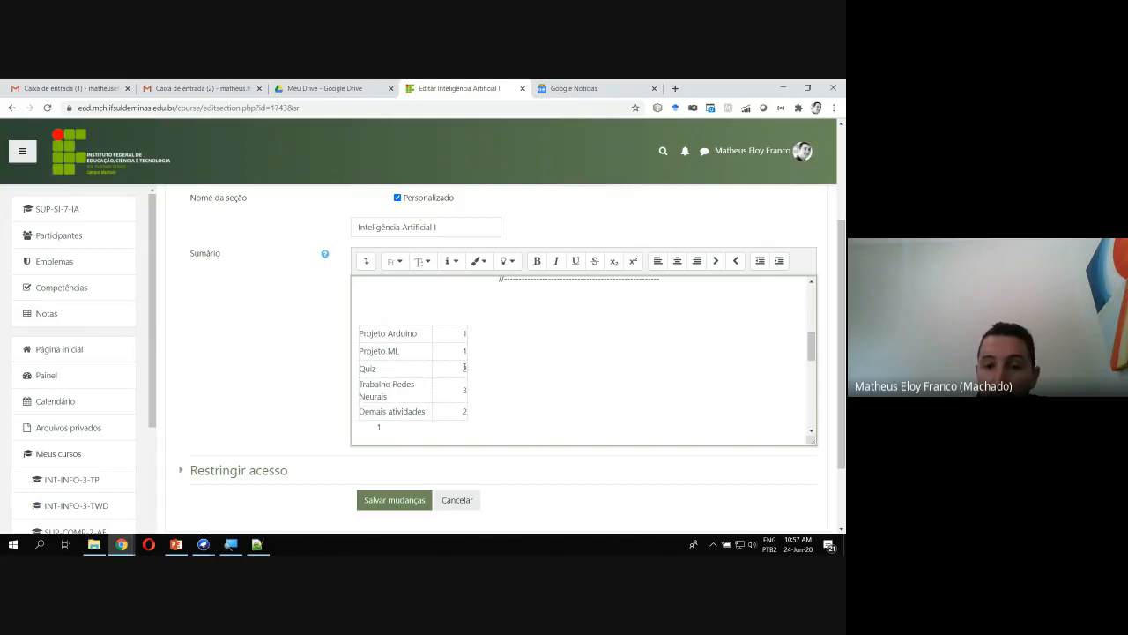
- Set Quiz to 3 and Trabalho Redes Neurais to 1, removing the leftover 1 below the grade table
double_click(464, 368)
type("3")
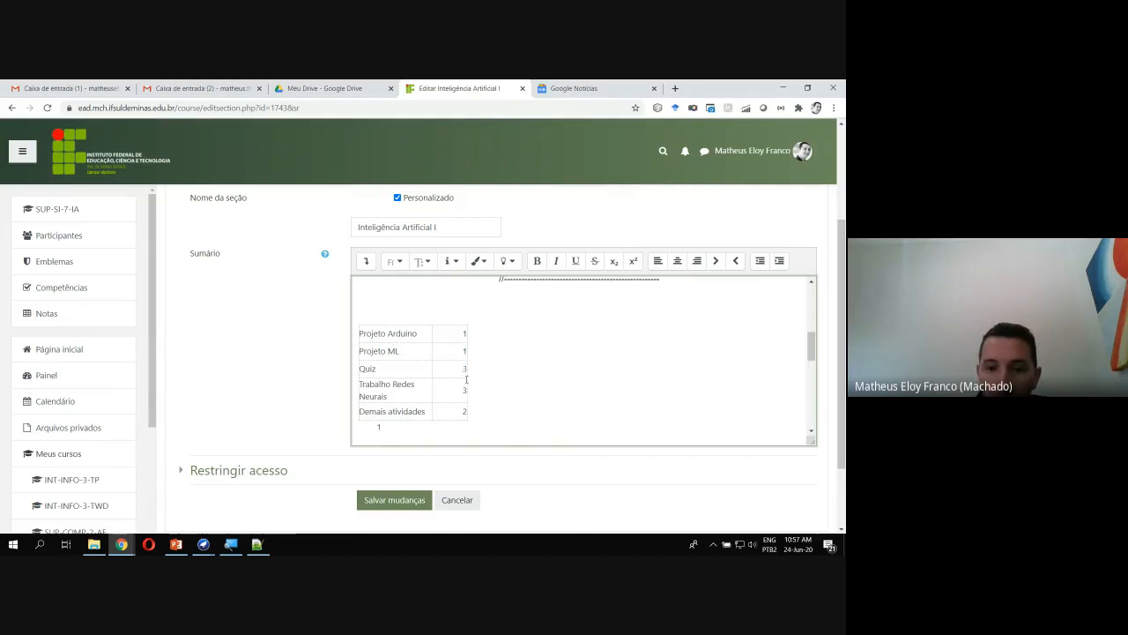
double_click(465, 389)
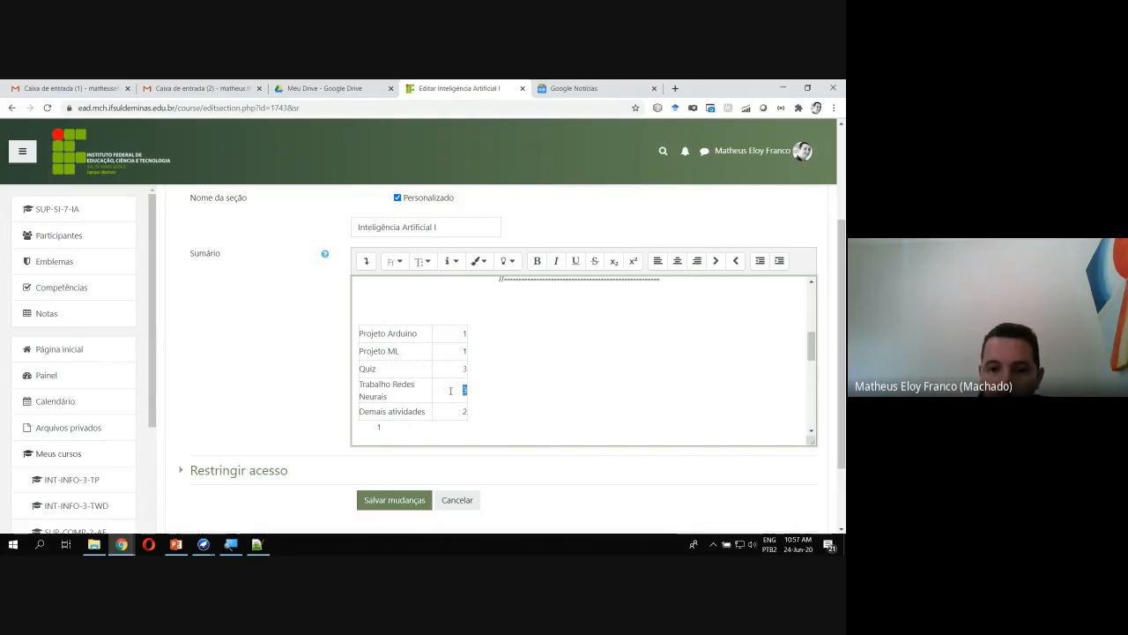
type("1")
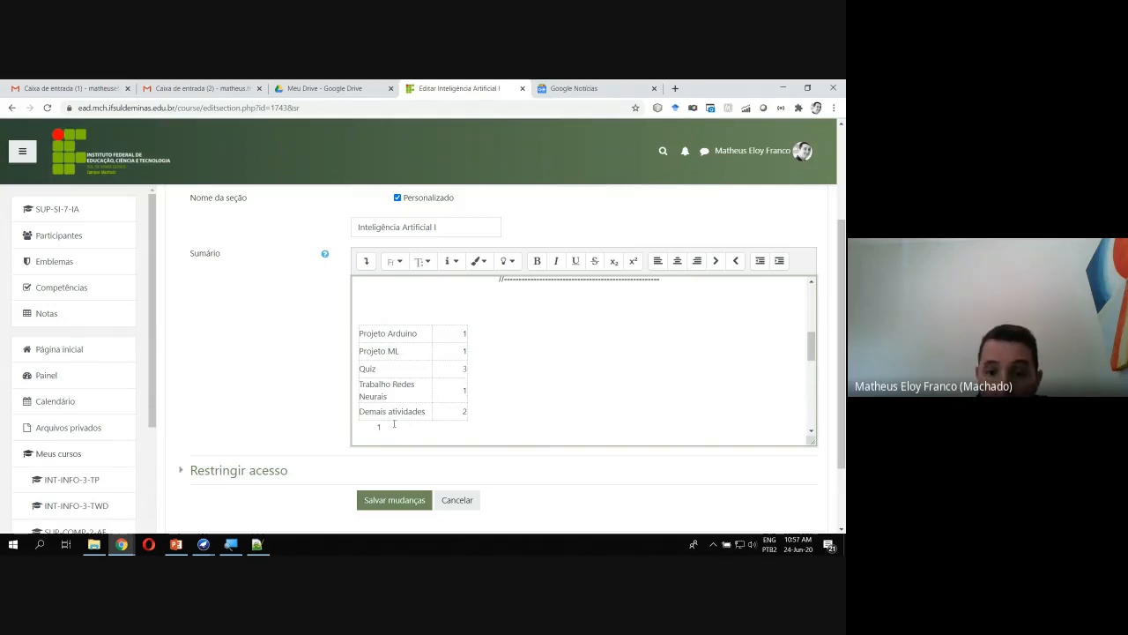
double_click(379, 426)
key("BackSpace")
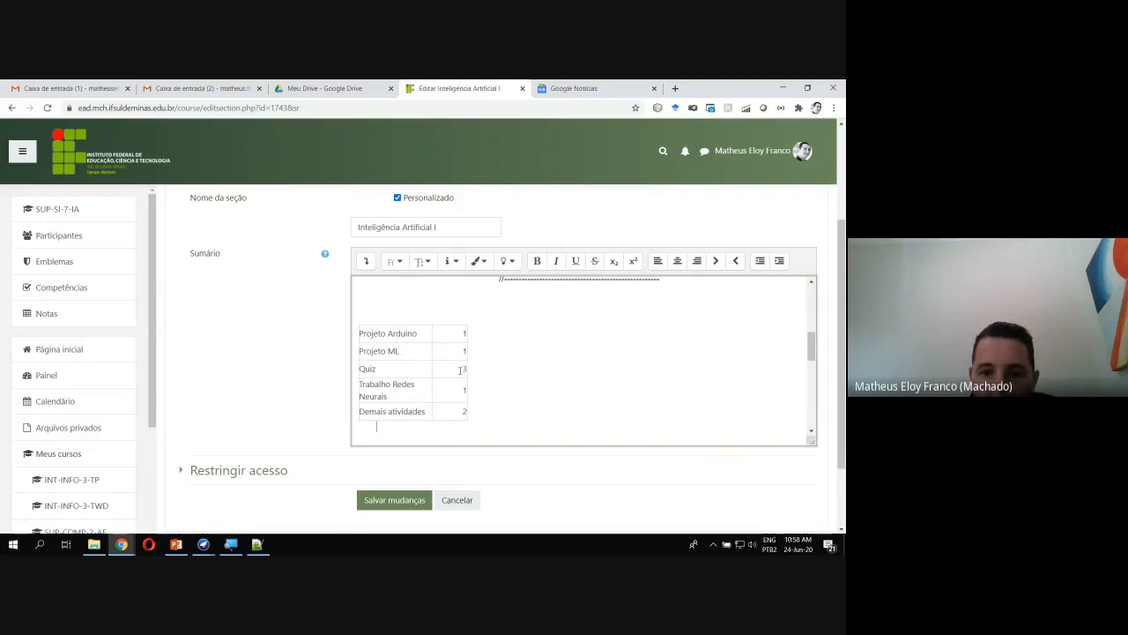
- Set both Projeto ML and Projeto Arduino to 1,5 in the grade table
double_click(464, 369)
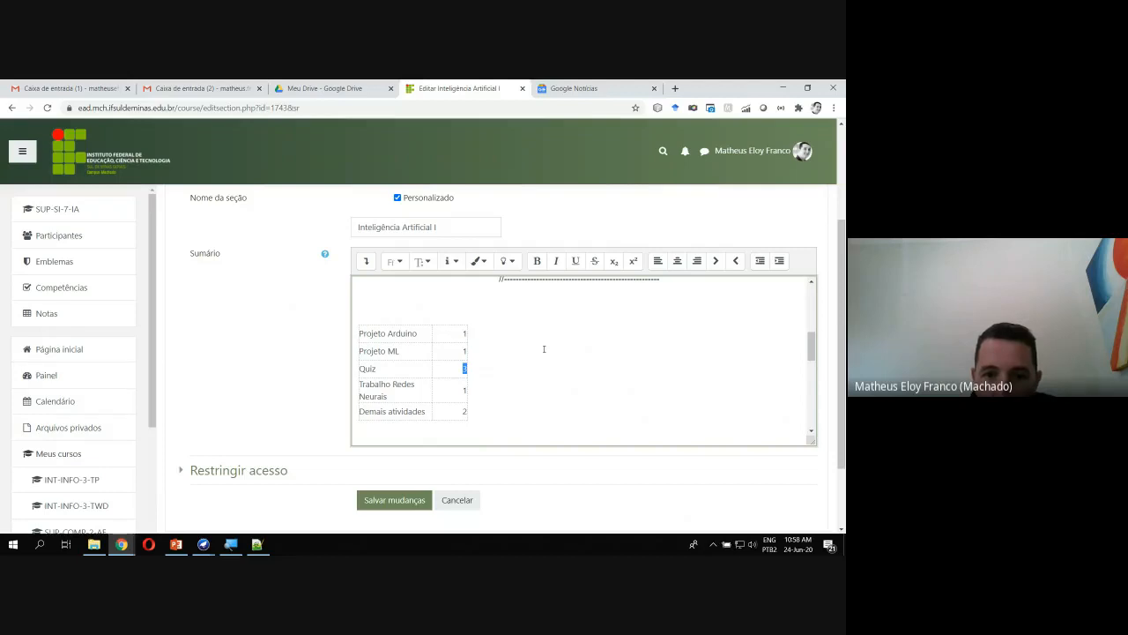
double_click(464, 350)
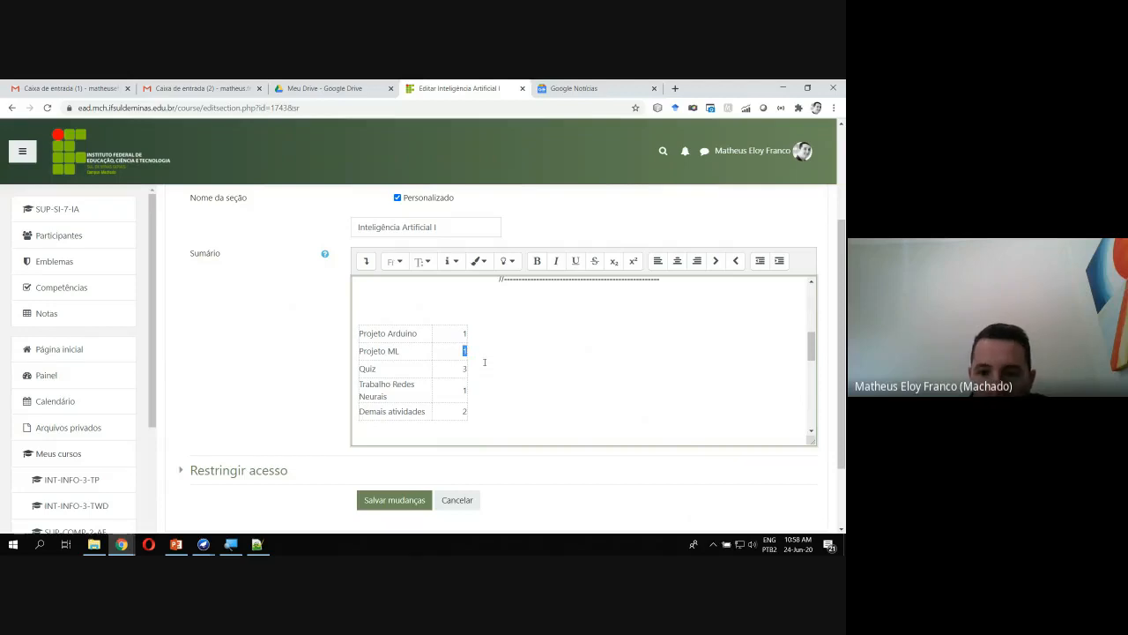
type("1,5")
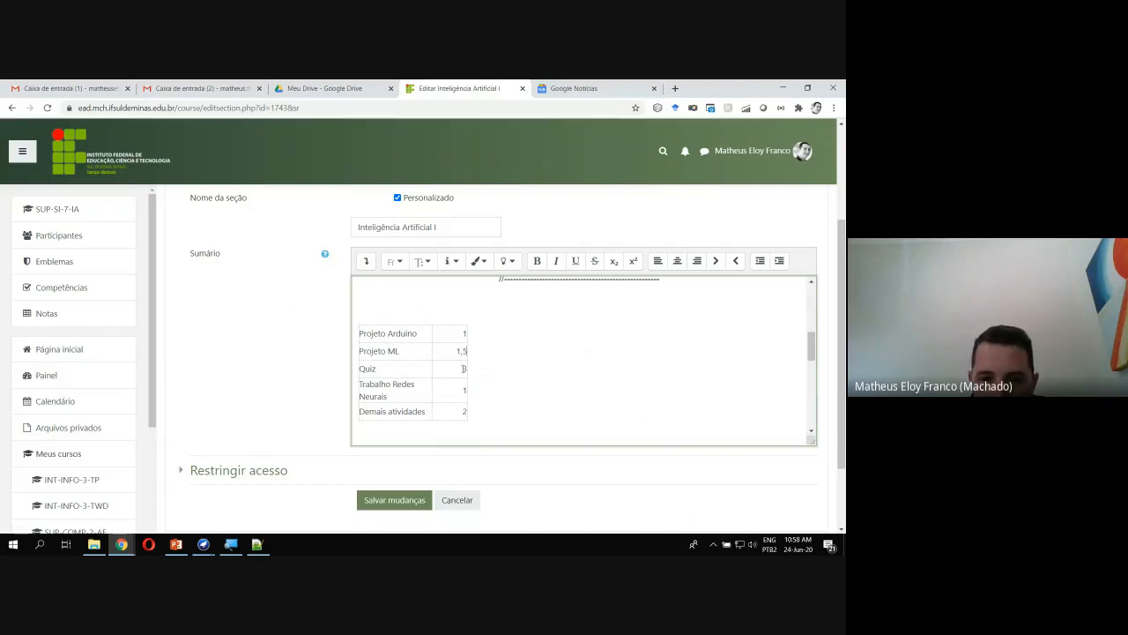
left_click_drag(463, 368, 423, 412)
left_click(462, 335)
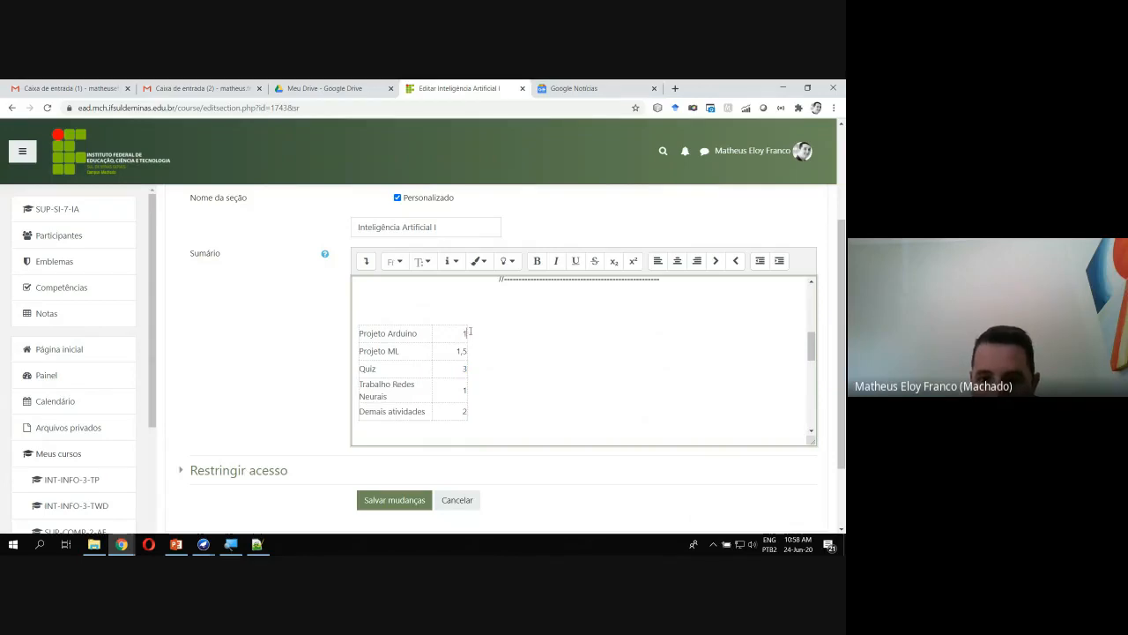
type(",5")
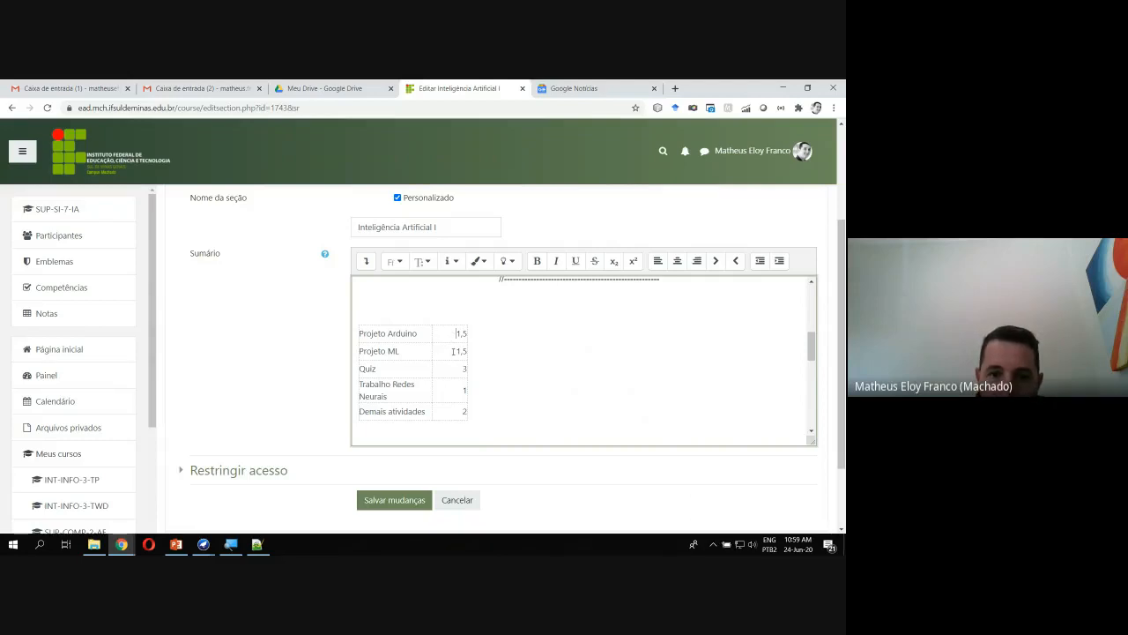
- Set Quiz to 4, review the remaining grade values, and save the section changes
left_click(454, 350)
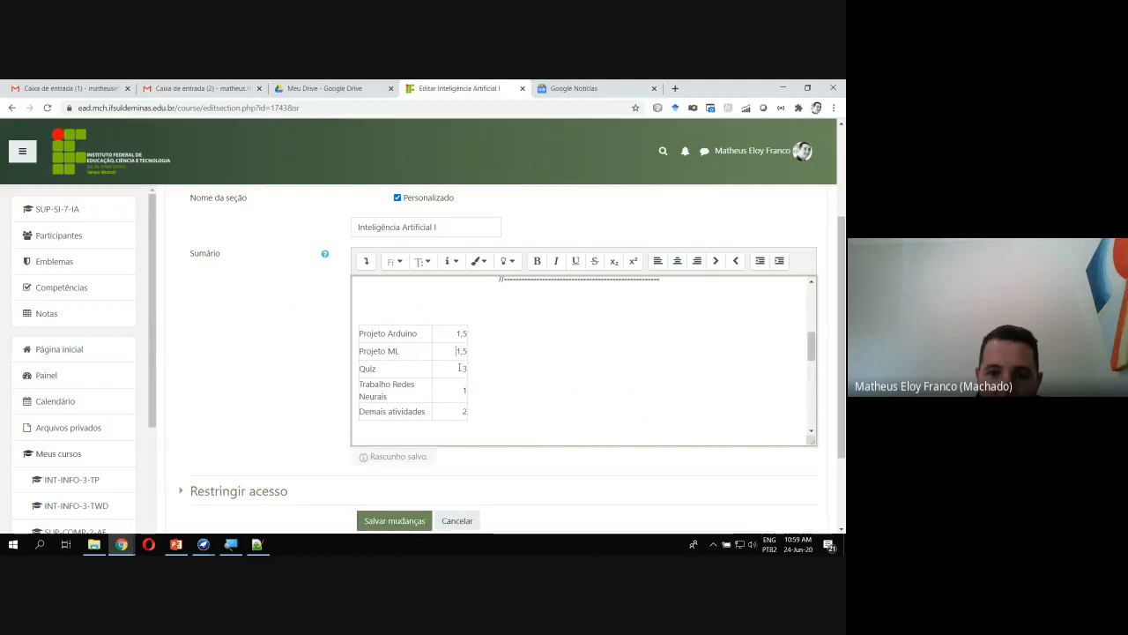
double_click(462, 369)
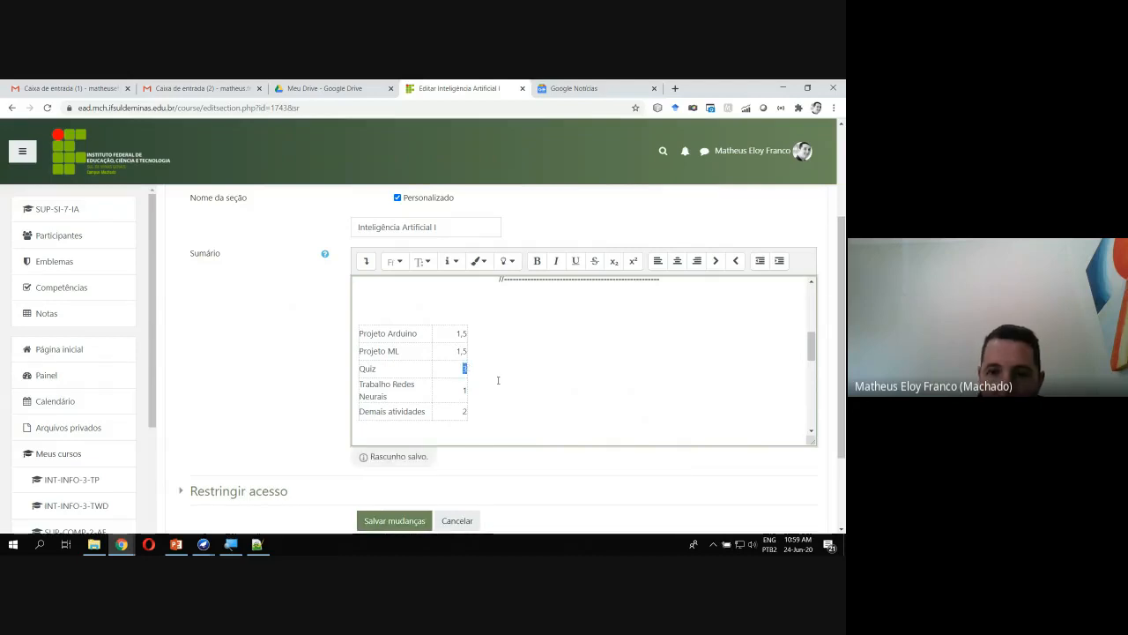
type("4")
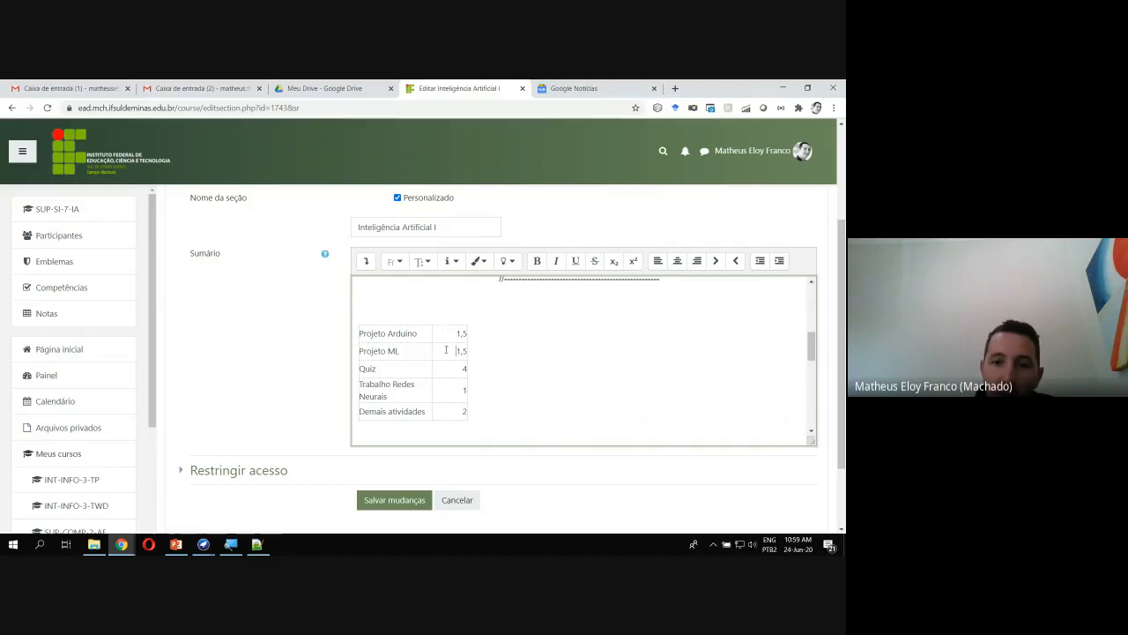
mouse_move(455, 368)
left_mouse_down()
mouse_move(462, 411)
mouse_move(465, 369)
left_mouse_up()
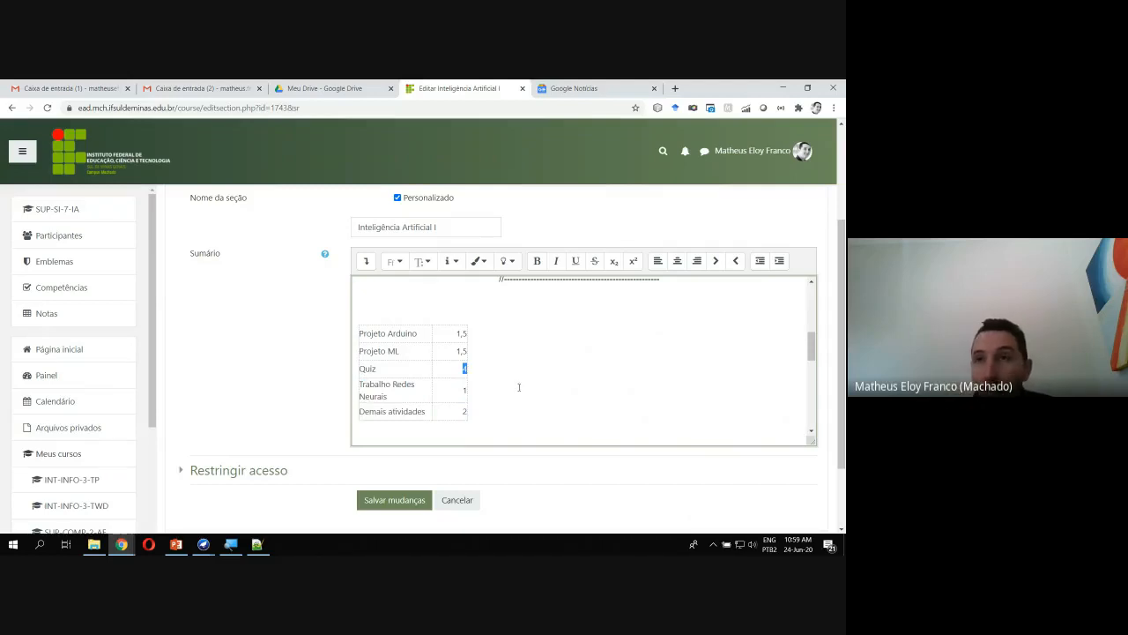
left_click(457, 389)
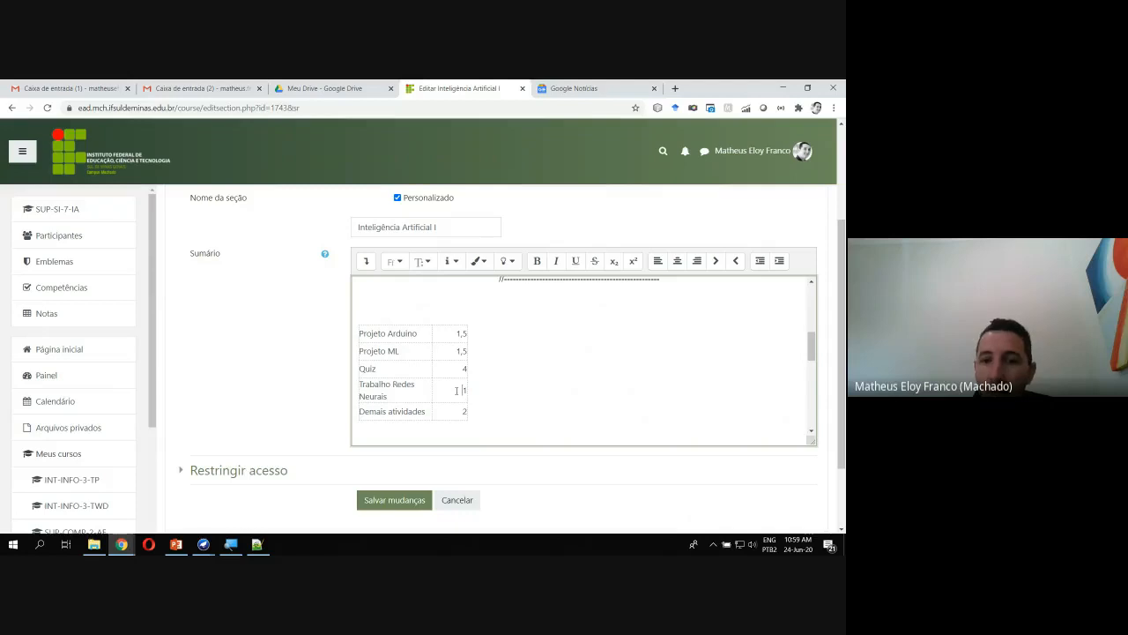
mouse_move(456, 390)
left_mouse_down()
mouse_move(468, 391)
mouse_move(462, 412)
left_mouse_up()
left_click(401, 500)
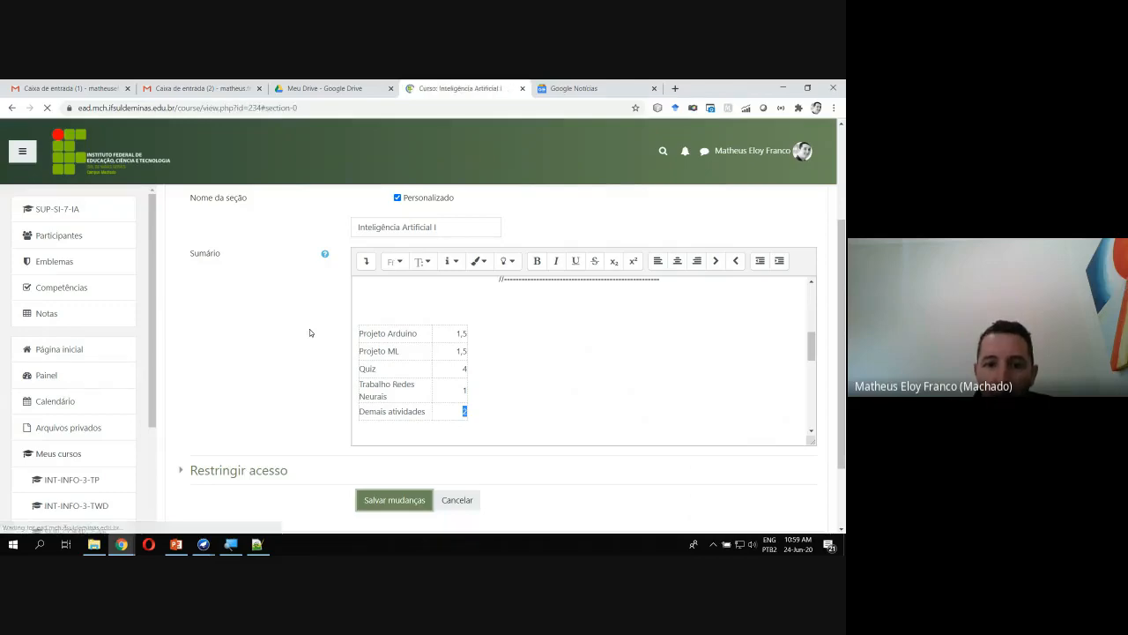
- Look over the activities listed under Atividades on the course page
scroll(310, 330, "down", 10)
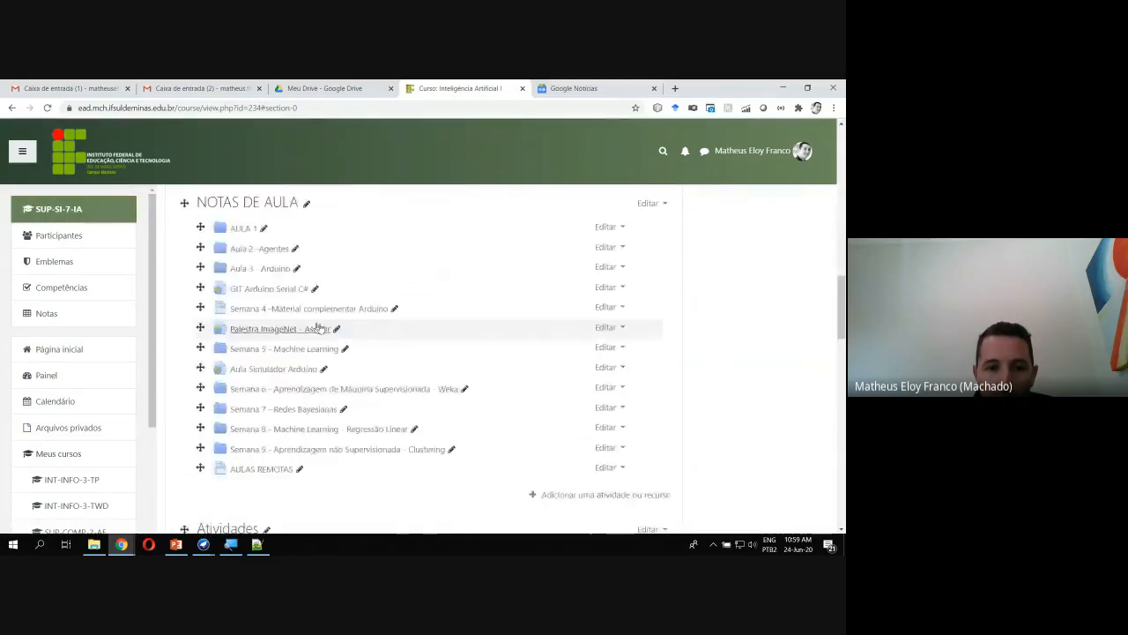
scroll(353, 352, "down", 4)
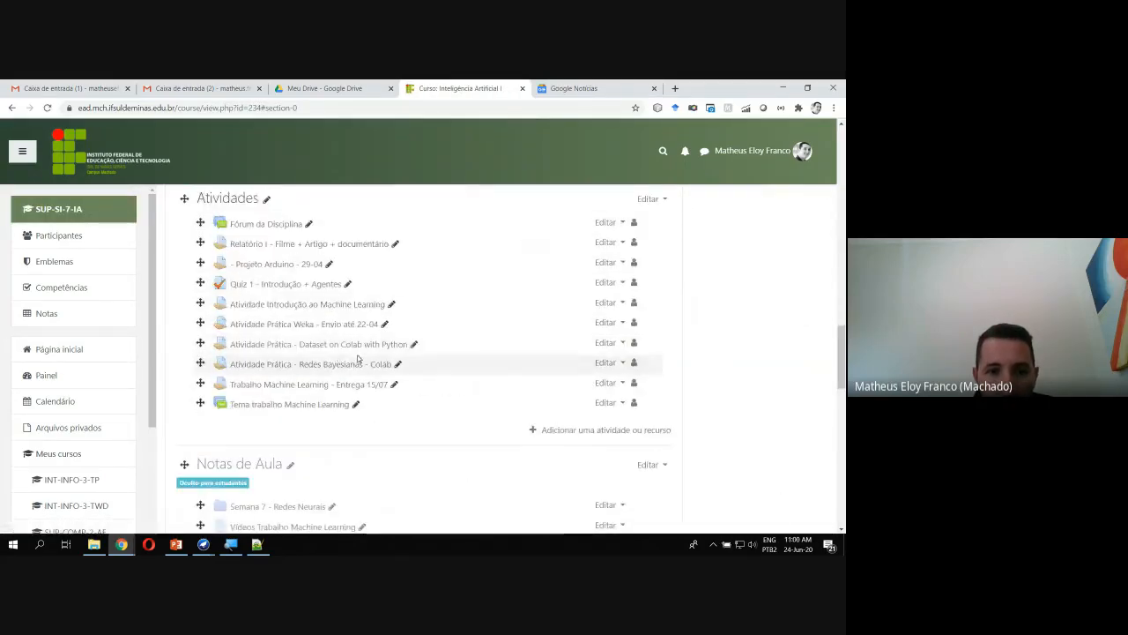
scroll(358, 357, "up", 1)
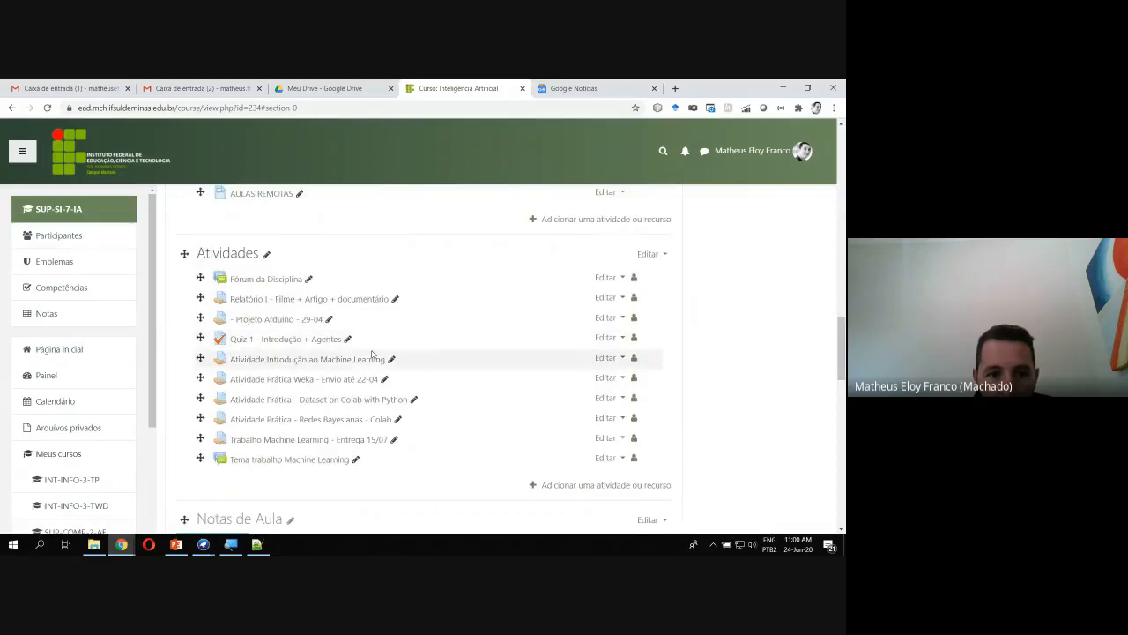